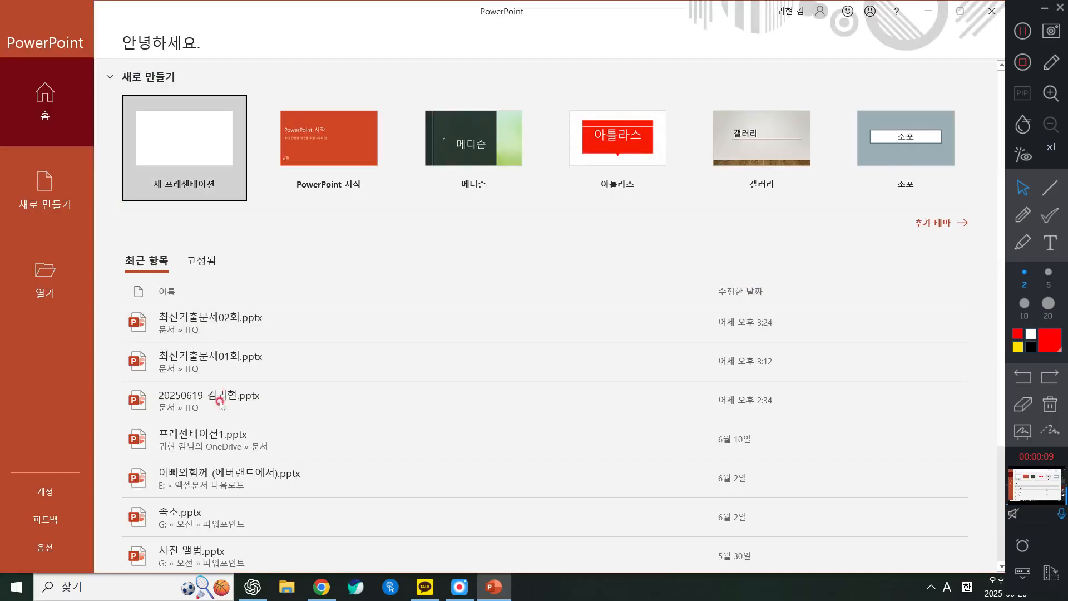
Open the 20250619 presentation from the recent files and select its first slide
scroll(265, 423, "down", 1)
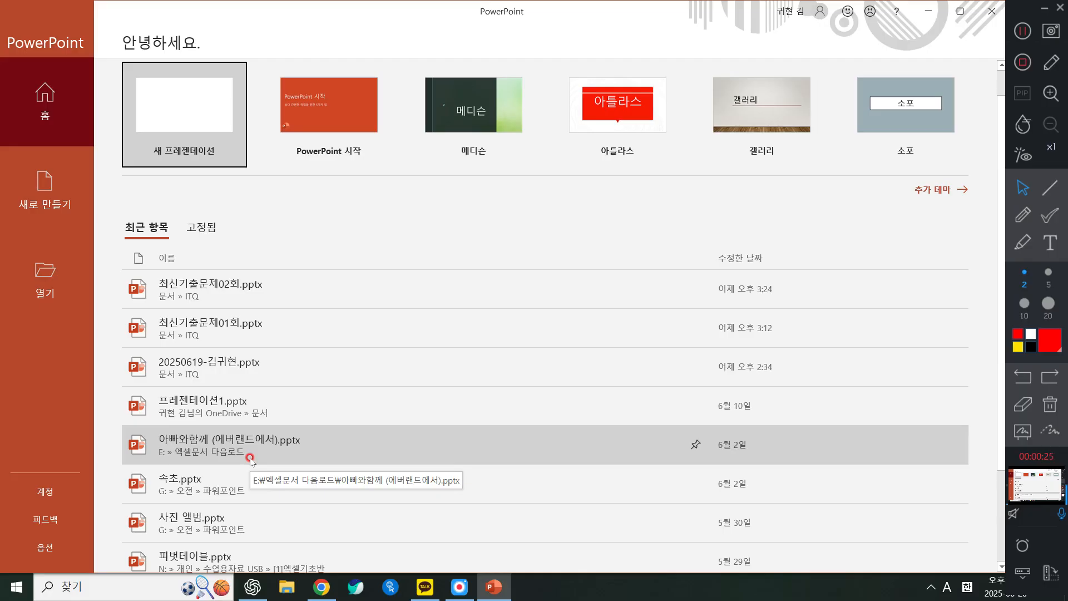
left_click(275, 369)
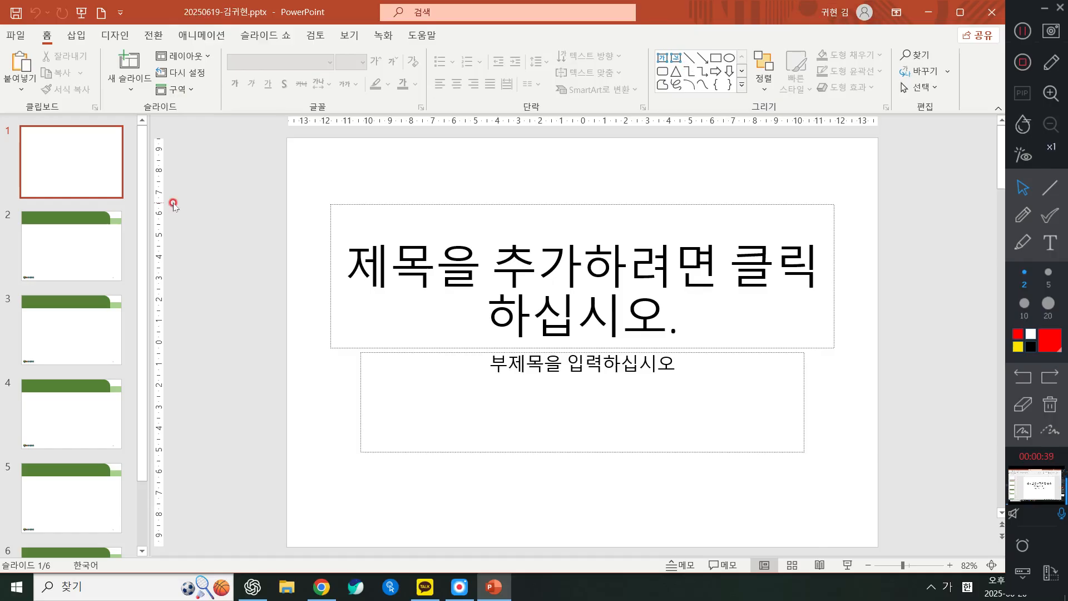
left_click(1017, 35)
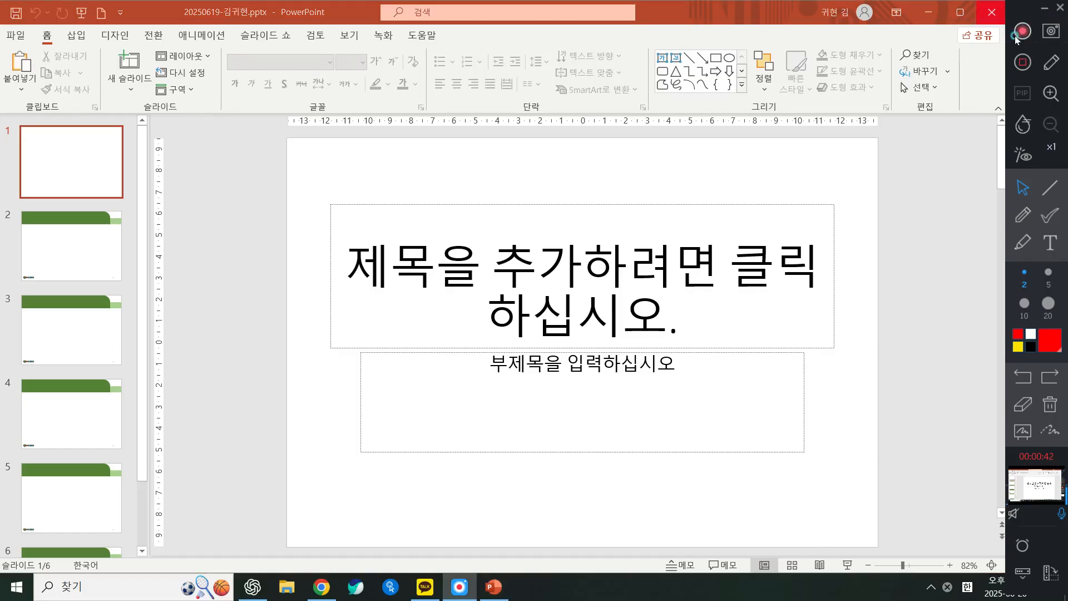
left_click(423, 250)
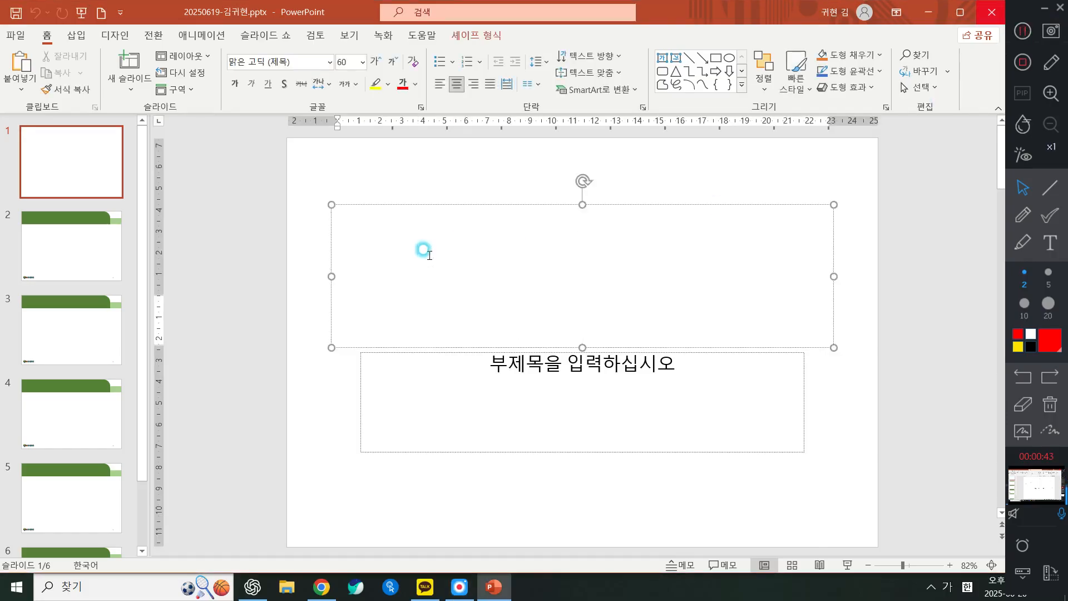
left_click(927, 251)
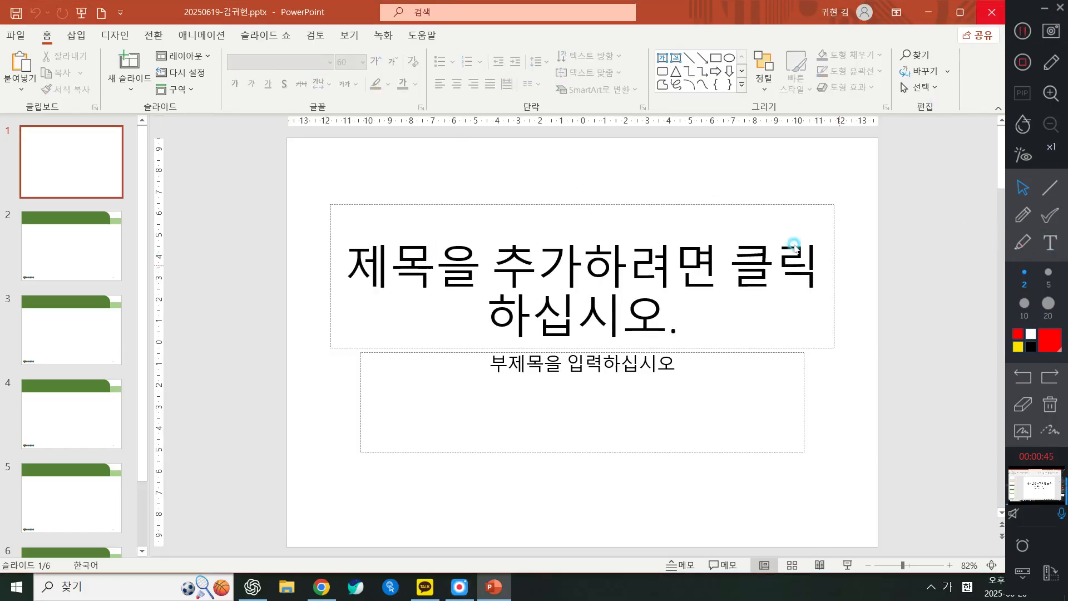
left_click(83, 134)
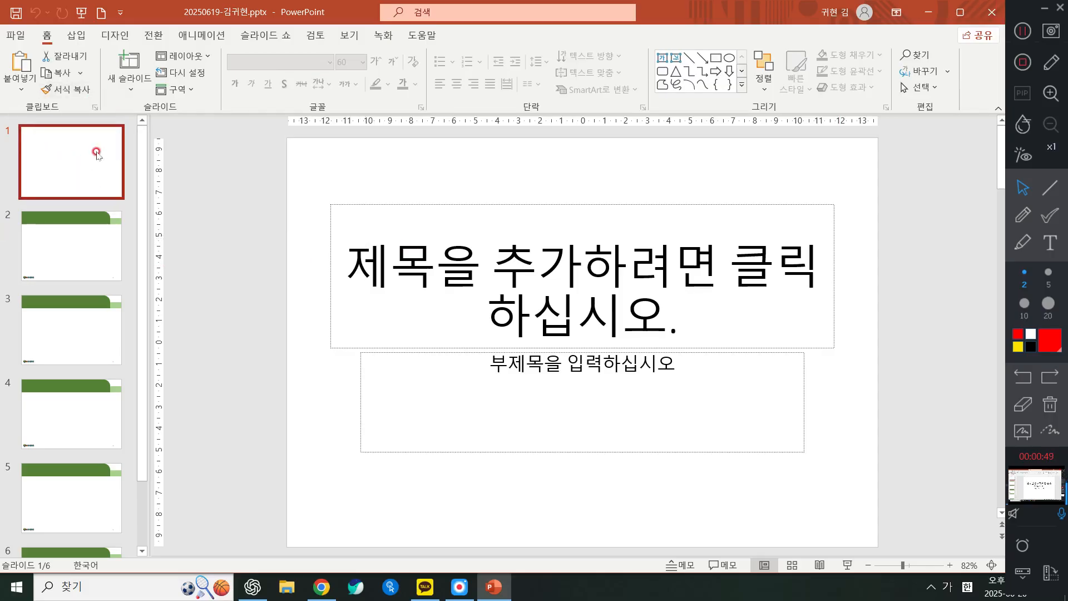
left_click(42, 156)
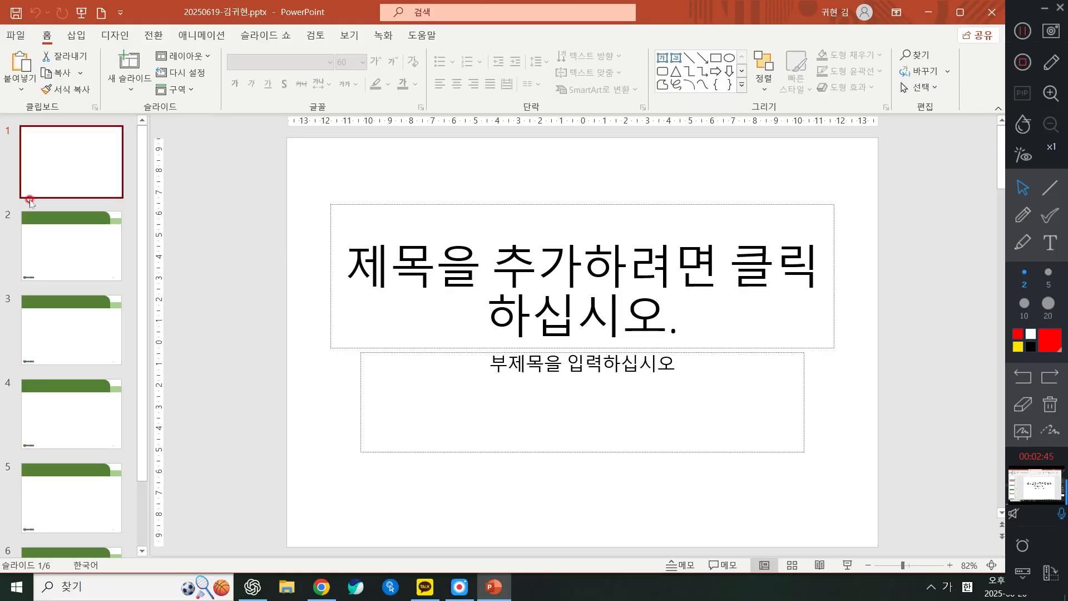
left_click(1050, 188)
left_click(1022, 280)
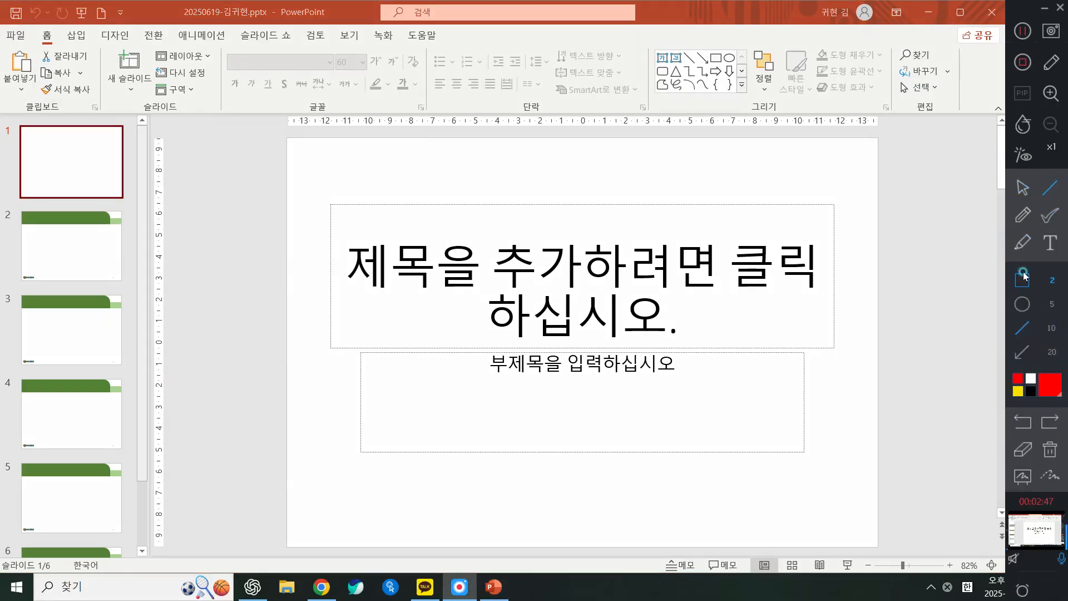
left_click(1051, 304)
left_click_drag(295, 172, 677, 345)
left_click_drag(859, 424, 885, 504)
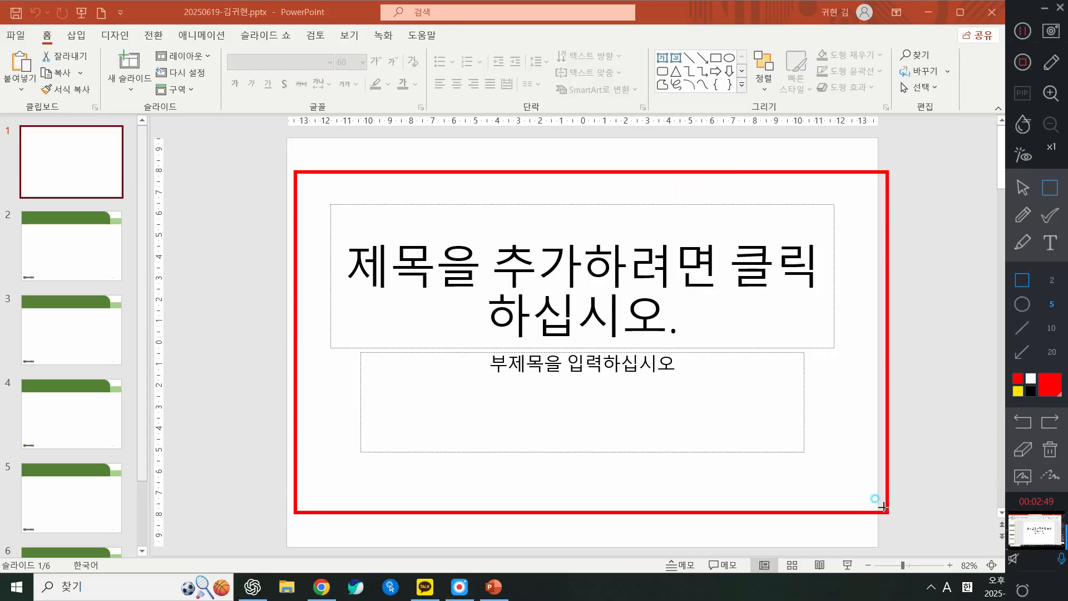
left_click(1021, 218)
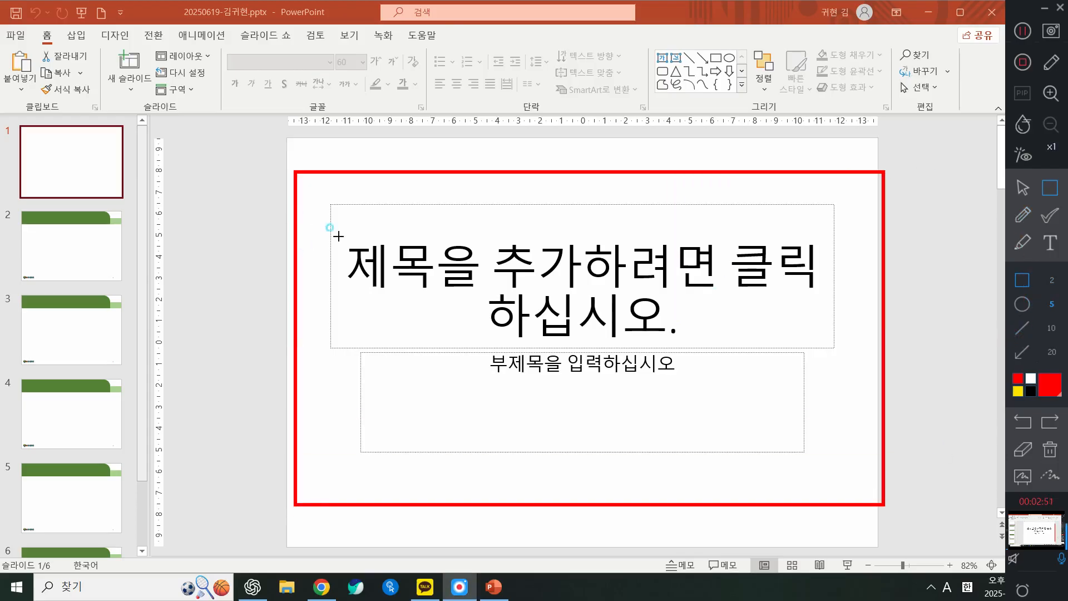
left_click_drag(319, 215, 673, 521)
key("ctrl+z")
left_click(1022, 215)
left_click_drag(478, 212, 692, 411)
left_click_drag(627, 217, 292, 473)
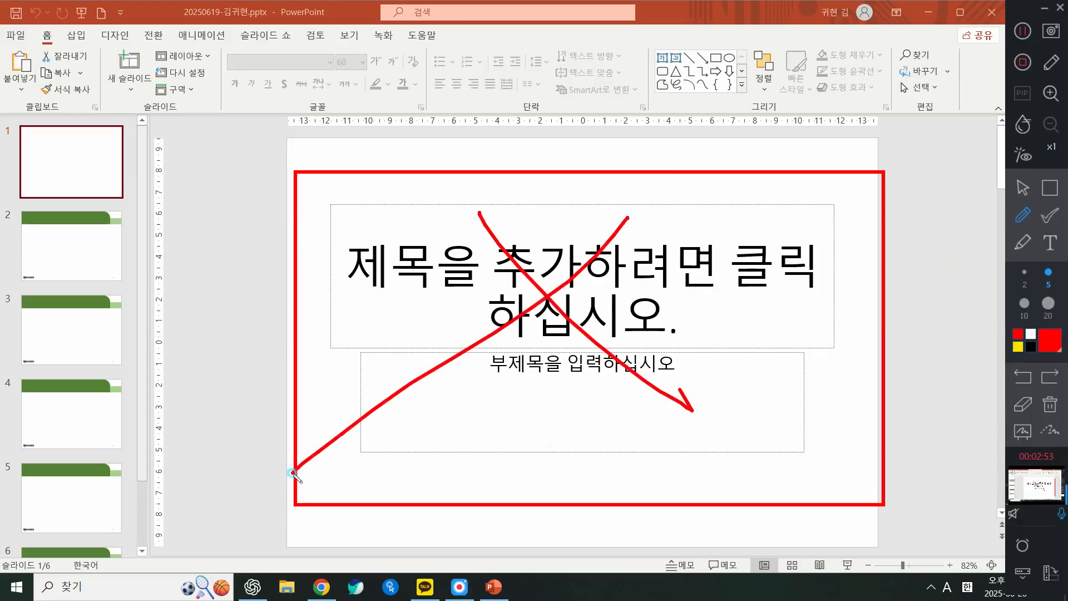
left_click(1049, 403)
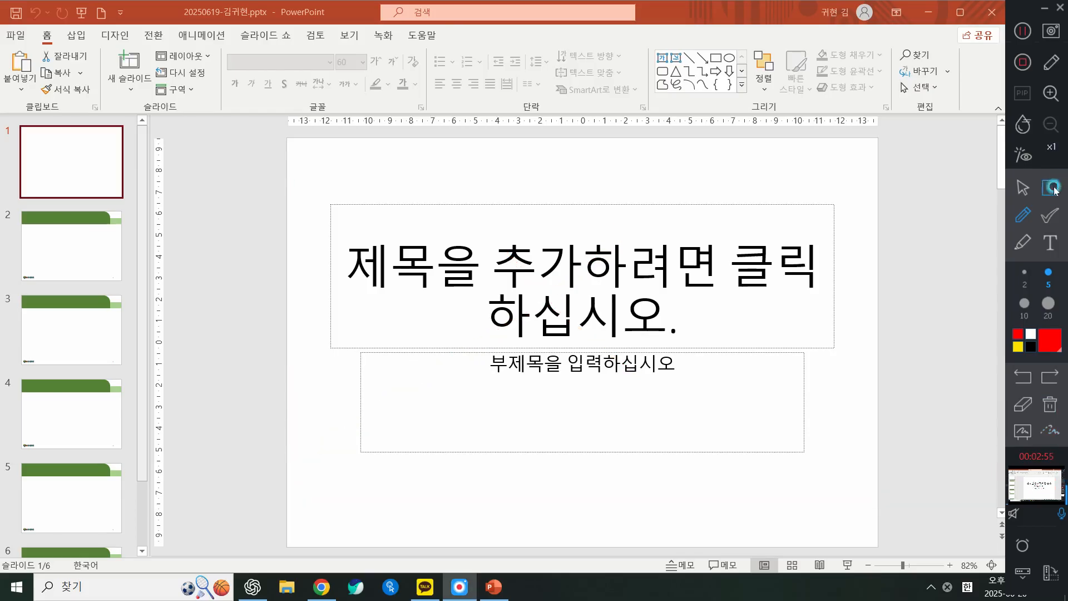
left_click(538, 177)
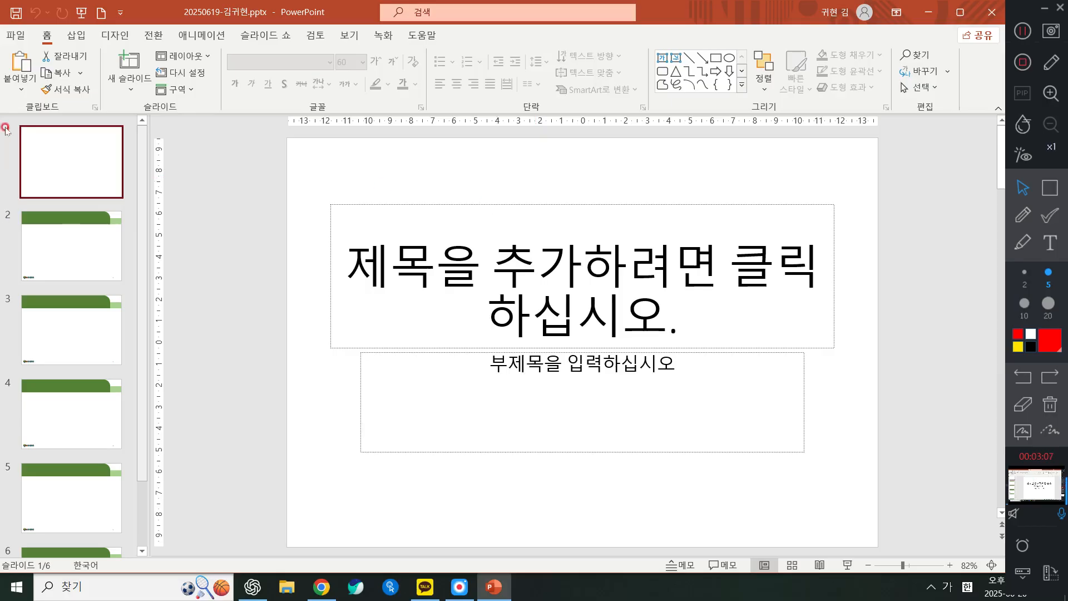
Delete the title and subtitle placeholders from slide 1
left_click(242, 231)
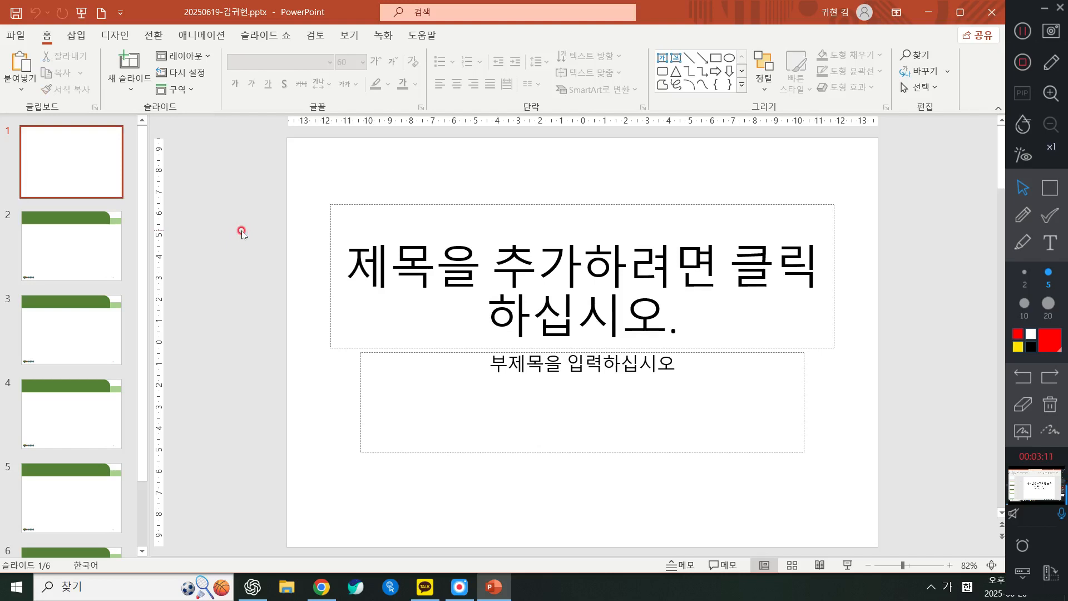
key("ctrl+a")
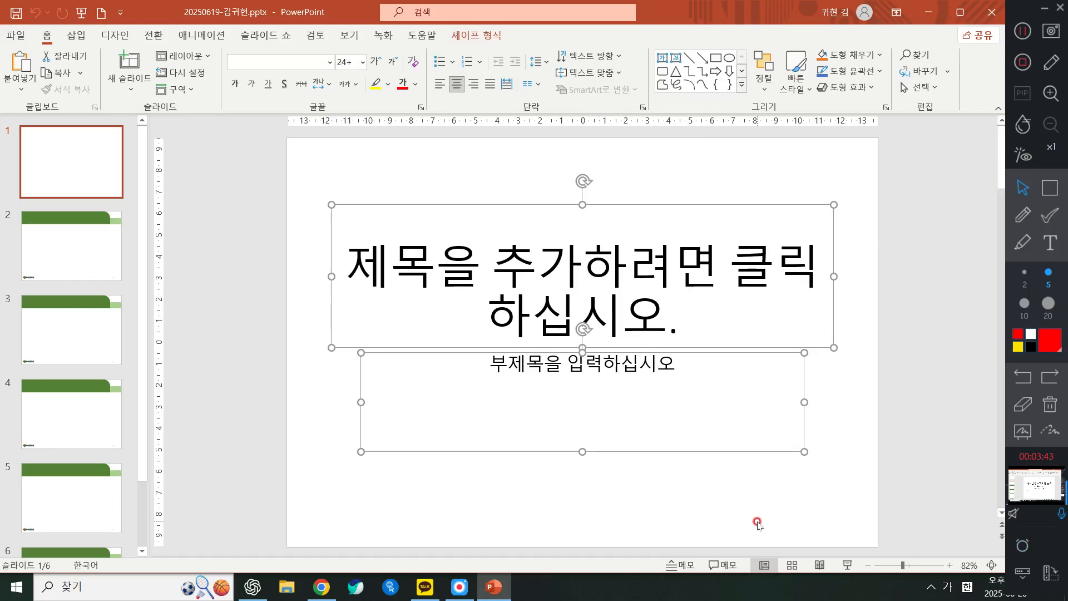
key("Delete")
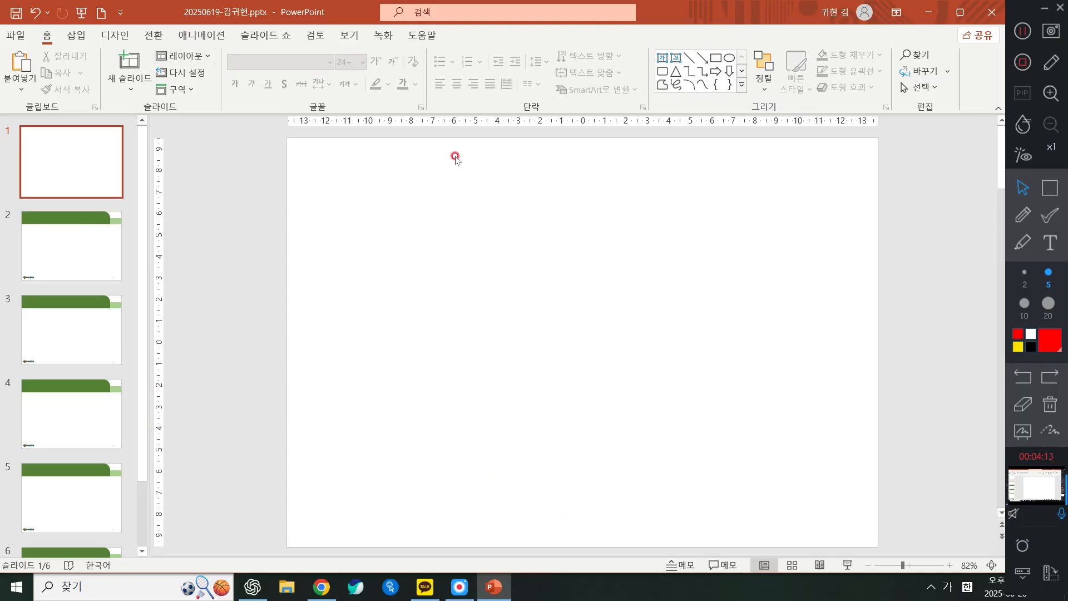
Draw a rectangle about 18.87 cm high and 13.76 cm wide covering the left half of slide 1
left_click(1025, 127)
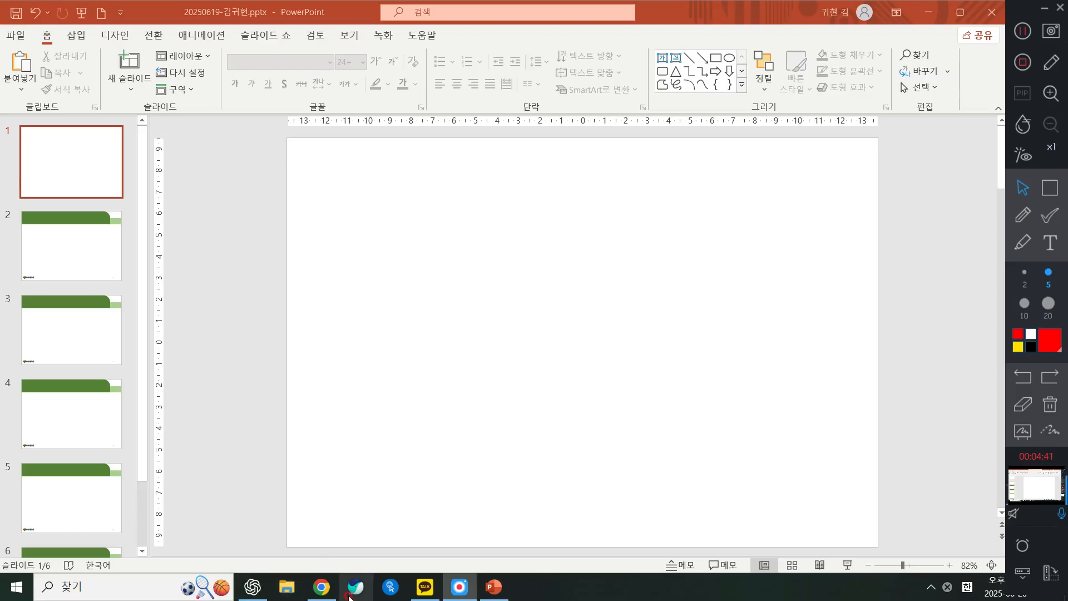
left_click(745, 87)
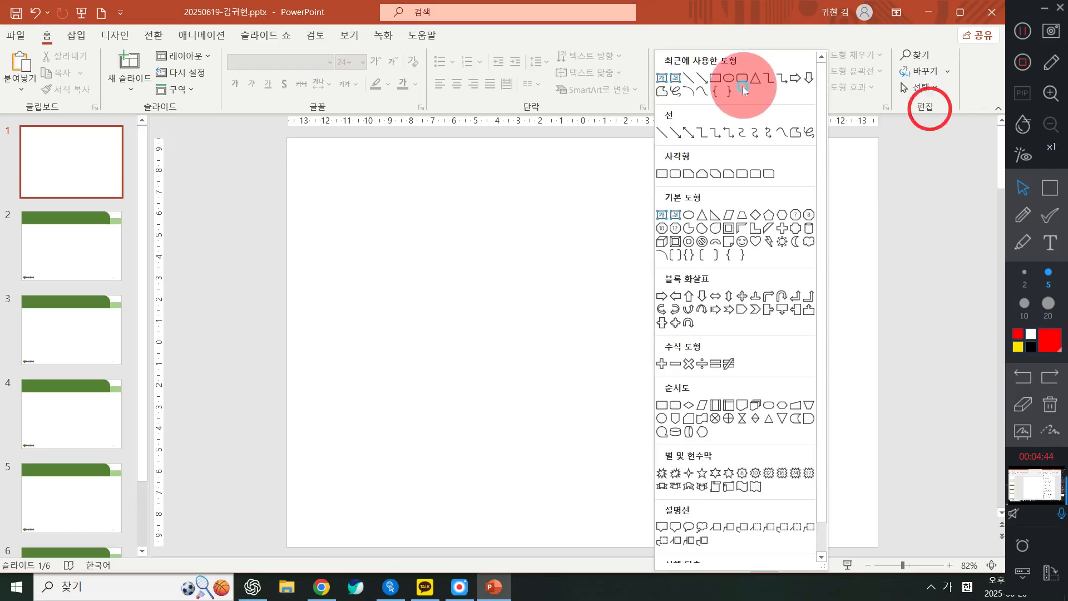
left_click(661, 174)
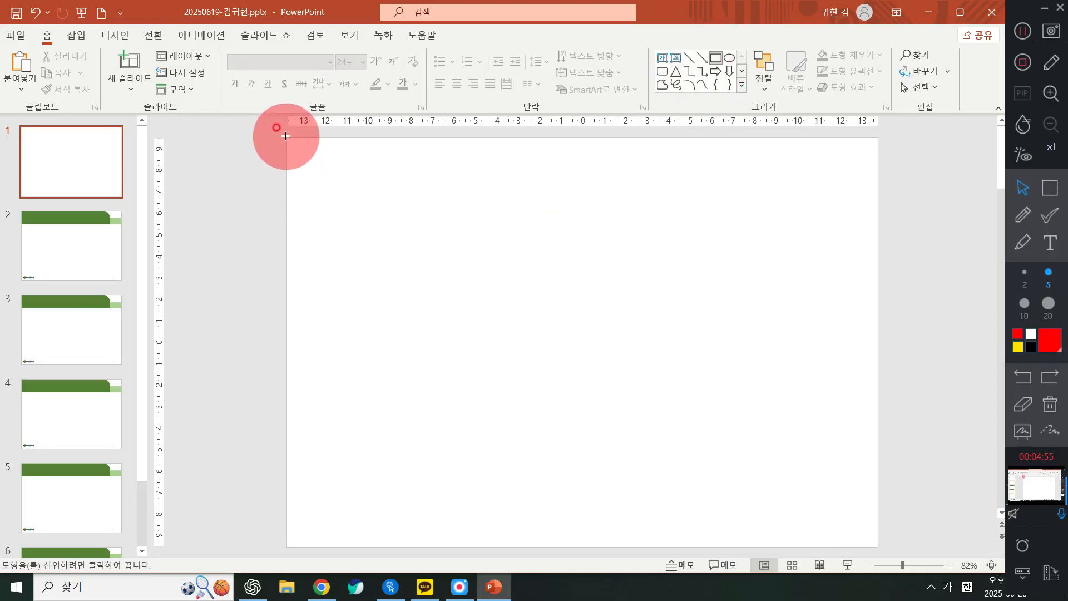
left_click_drag(287, 137, 583, 543)
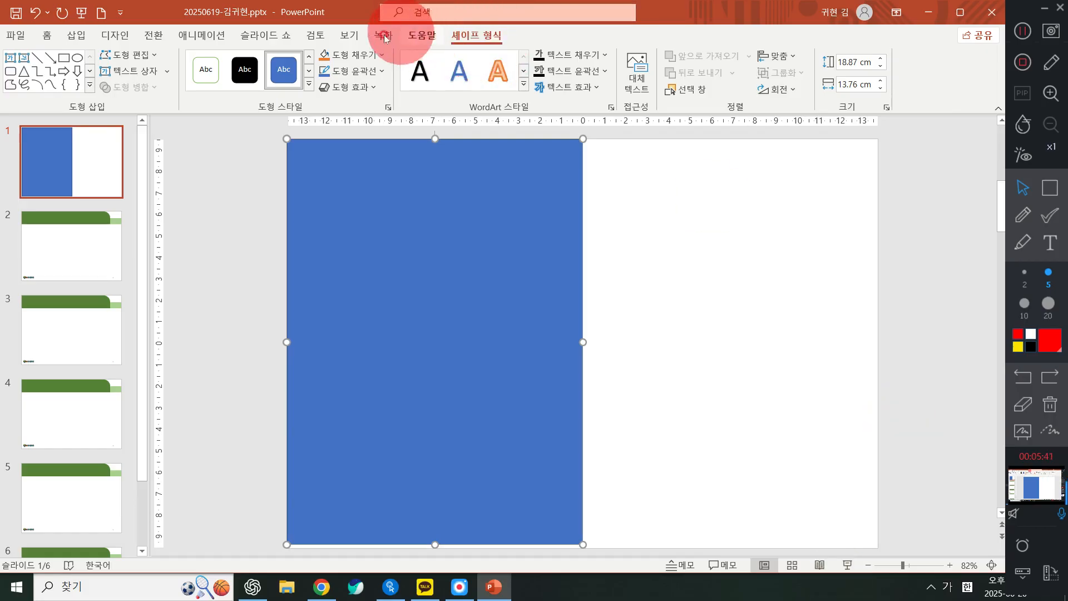
Show the guides, narrow the rectangle and widen it back to the slide's vertical centre line, and hide the guides
left_click(349, 36)
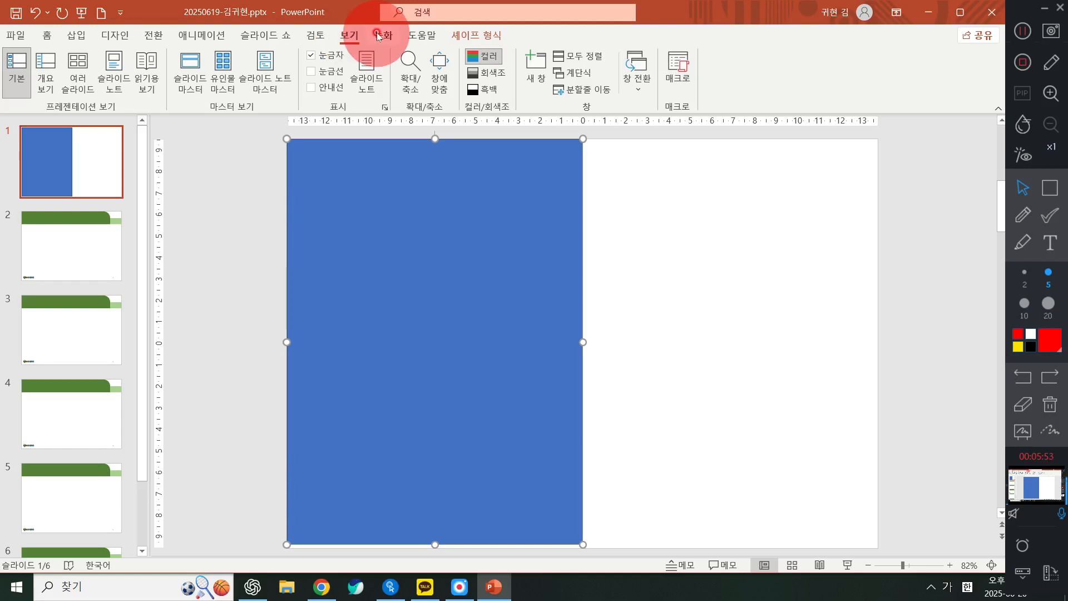
left_click(331, 87)
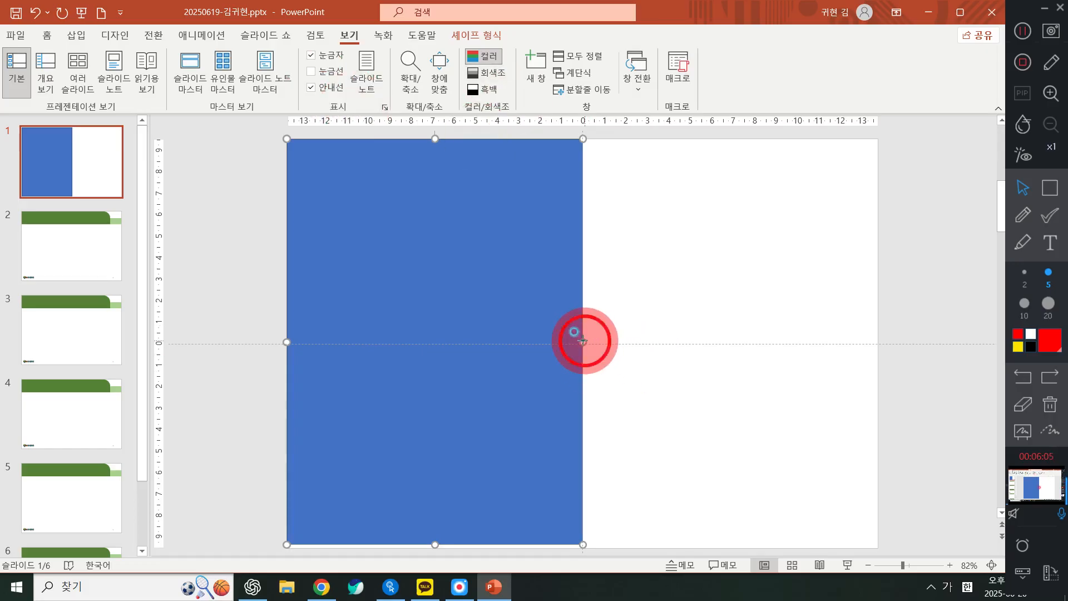
left_click_drag(583, 342, 530, 345)
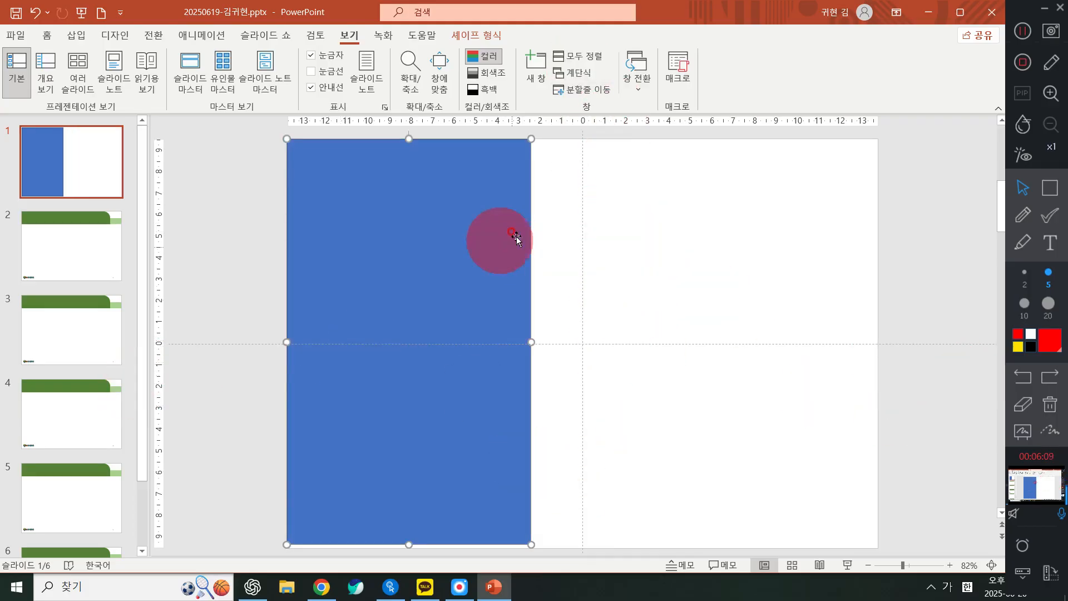
left_click_drag(530, 342, 582, 342)
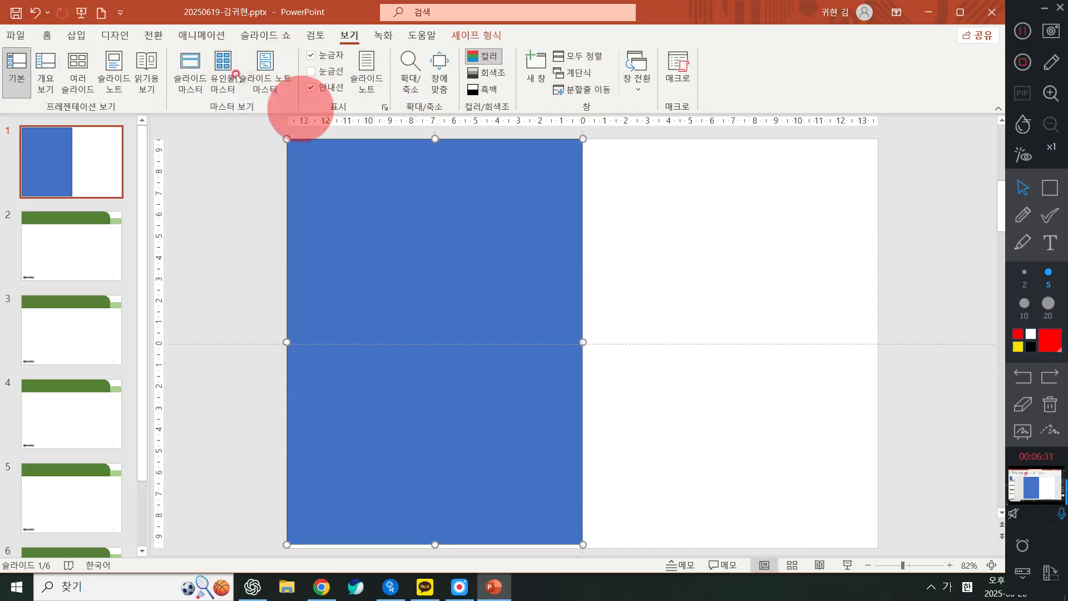
left_click(328, 89)
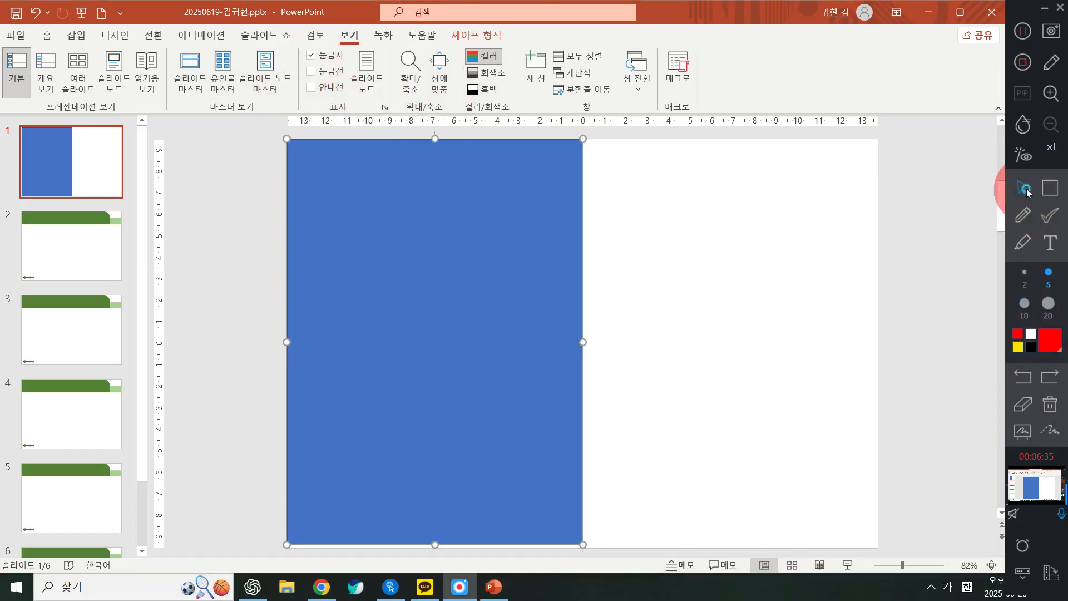
Select the blue rectangle and start filling it with a picture from a file
left_click(467, 320)
left_click(381, 316)
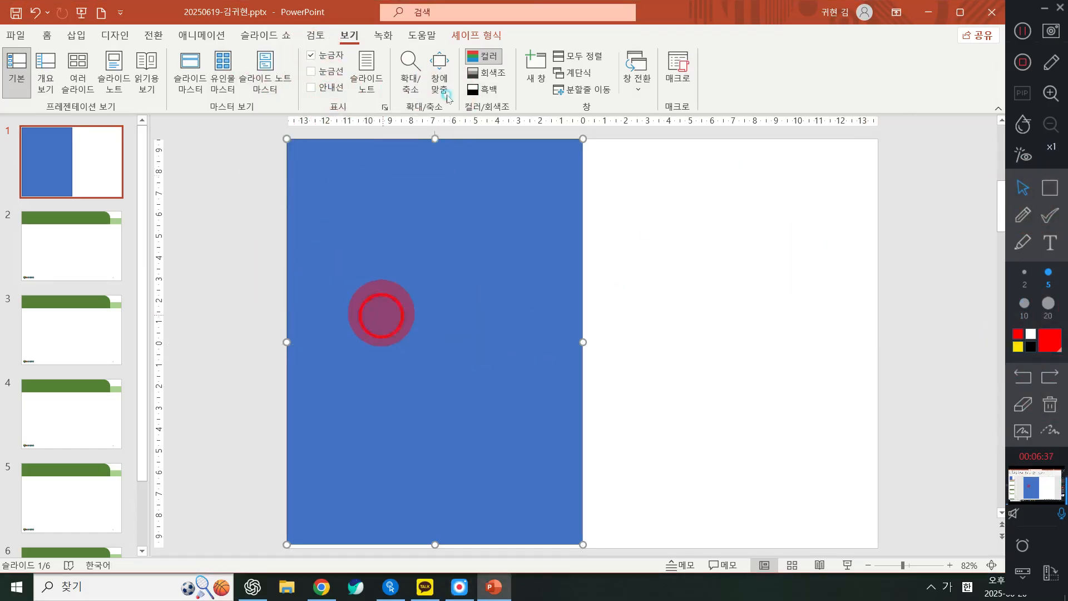
left_click(369, 254)
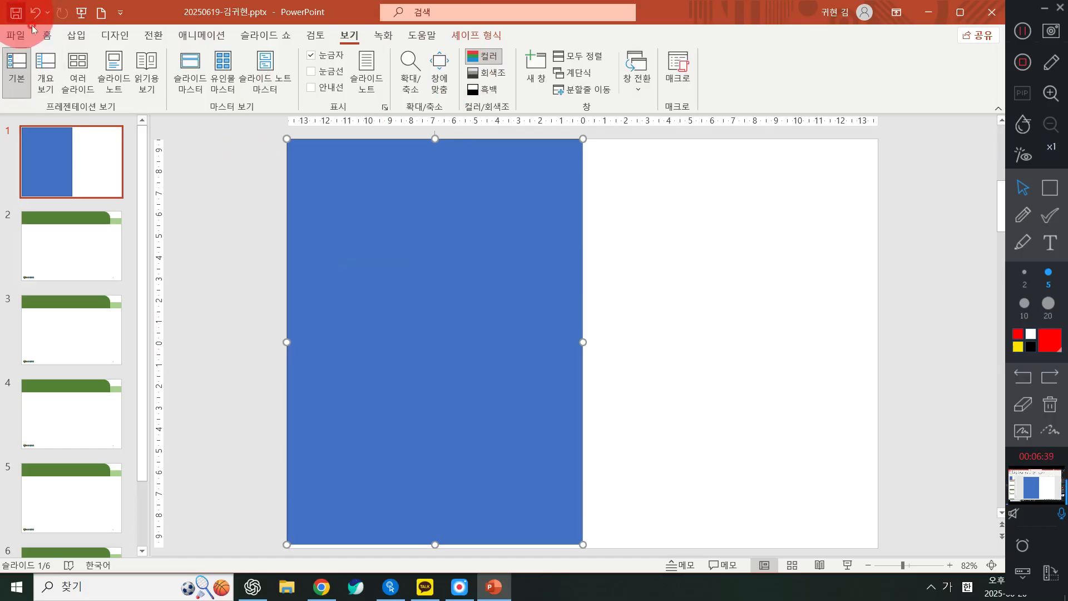
left_click(466, 34)
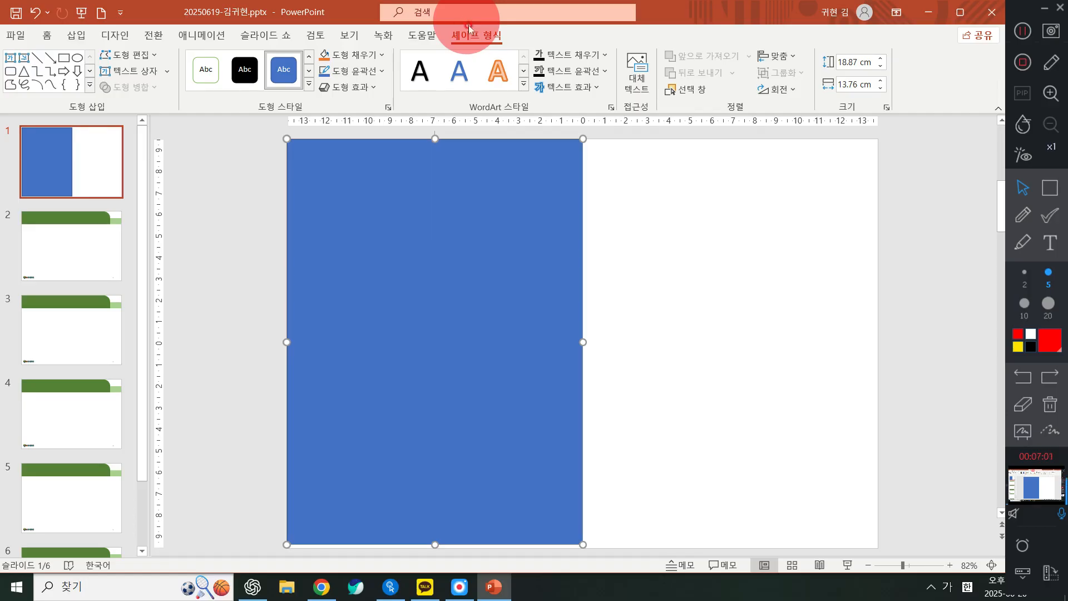
left_click(365, 56)
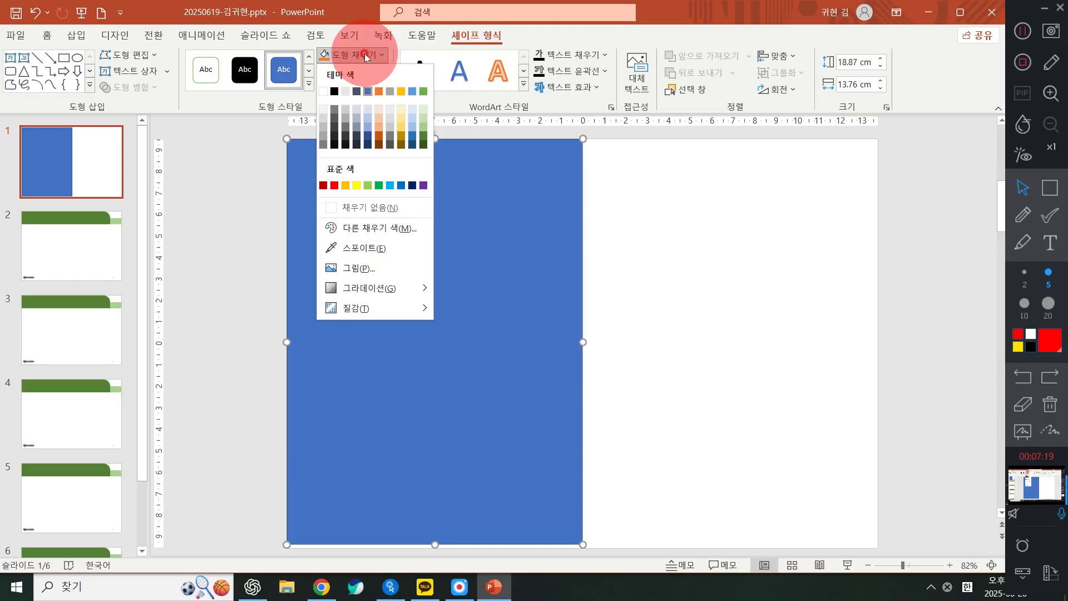
left_click(378, 269)
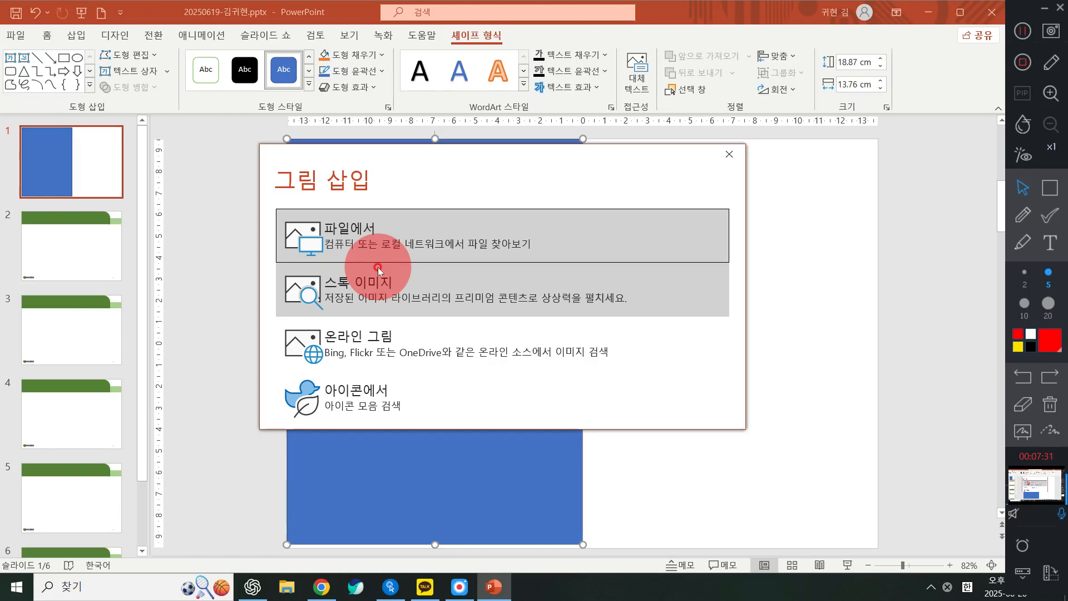
left_click(358, 230)
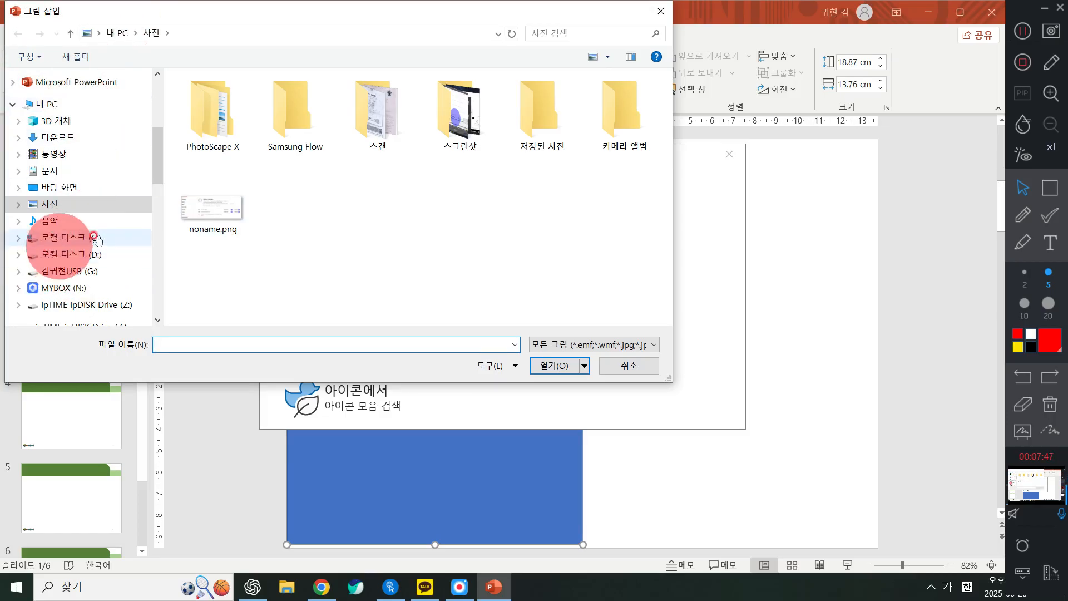
Fill the rectangle with the picture 그림1.jpg from the Picture folder inside the ITQ documents folder
left_click(38, 177)
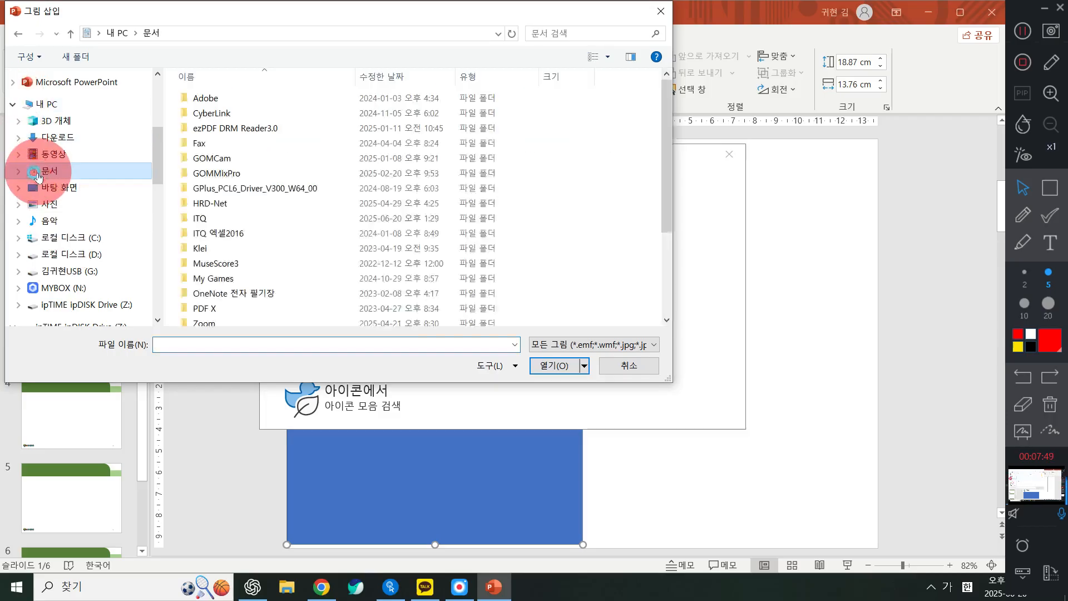
left_click(235, 224)
double_click(235, 224)
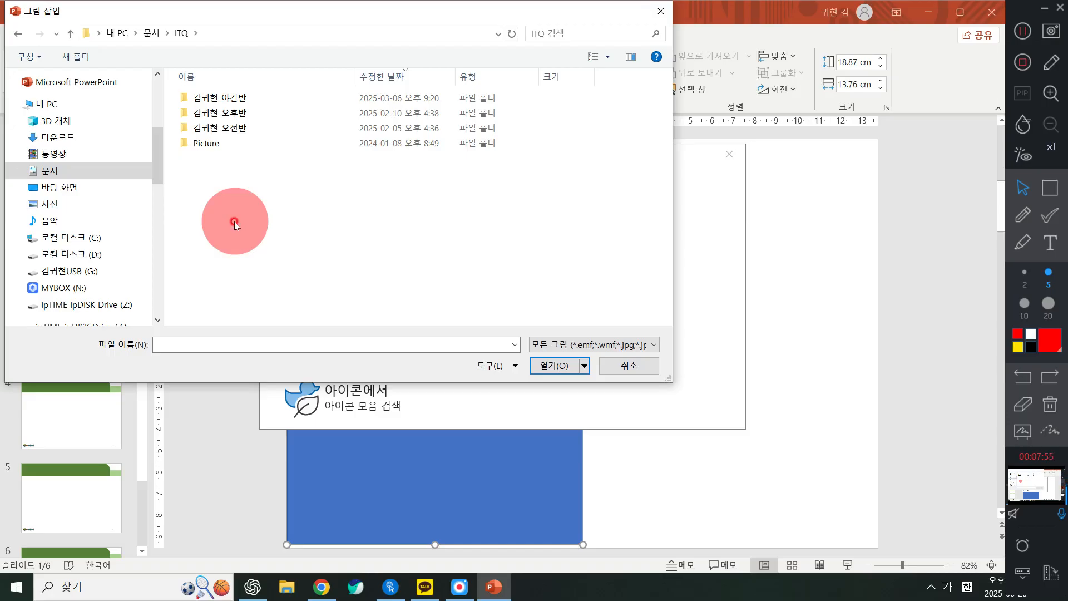
double_click(210, 145)
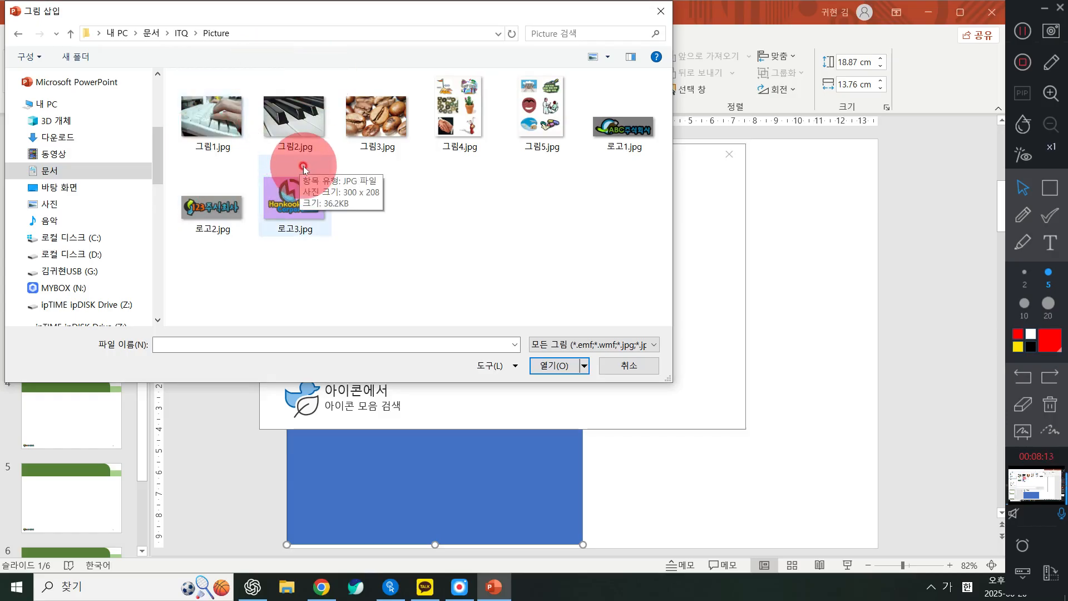
left_click(230, 132)
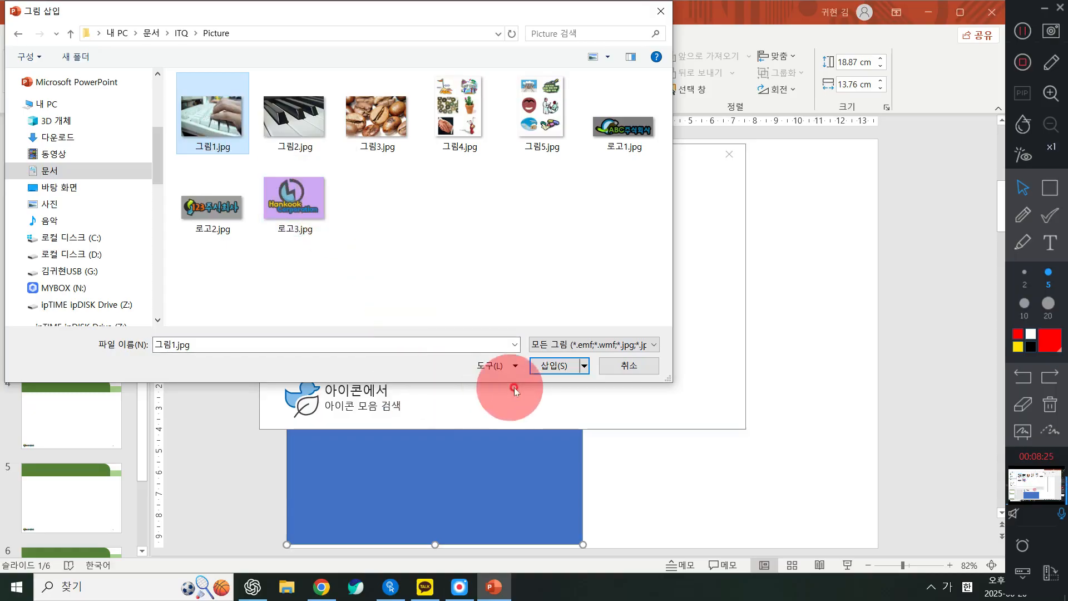
left_click(543, 361)
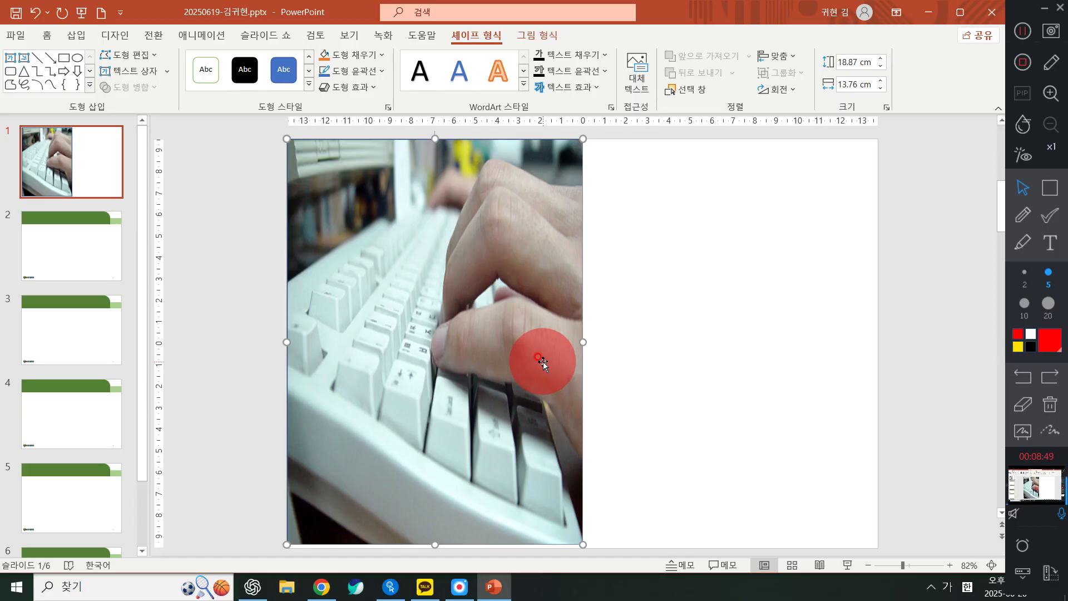
Set the transparency of the rectangle's picture fill to 50%
right_click(473, 320)
mouse_move(487, 595)
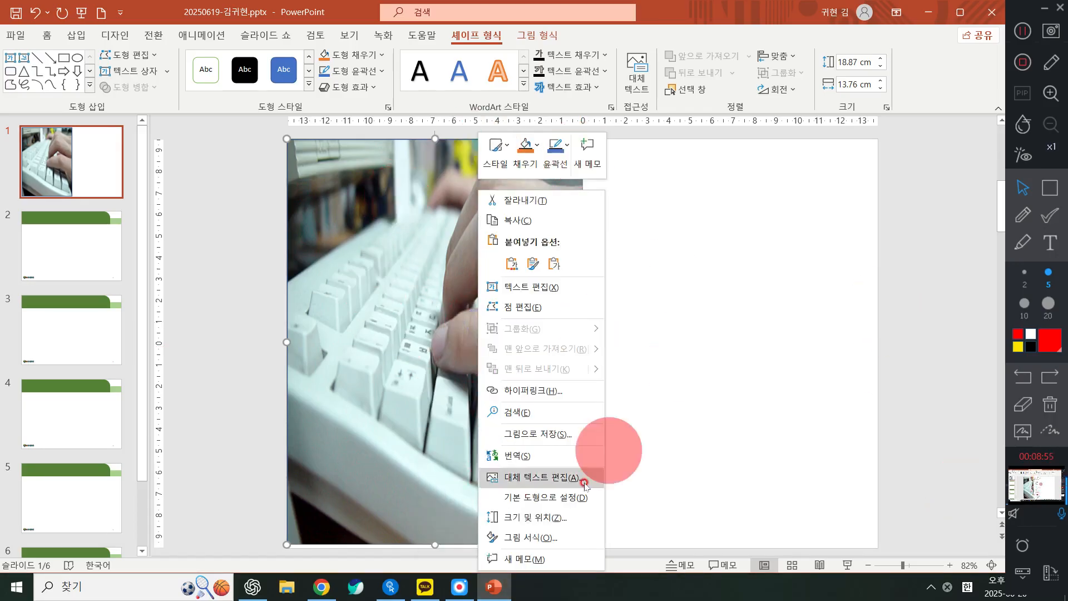
right_click(430, 271)
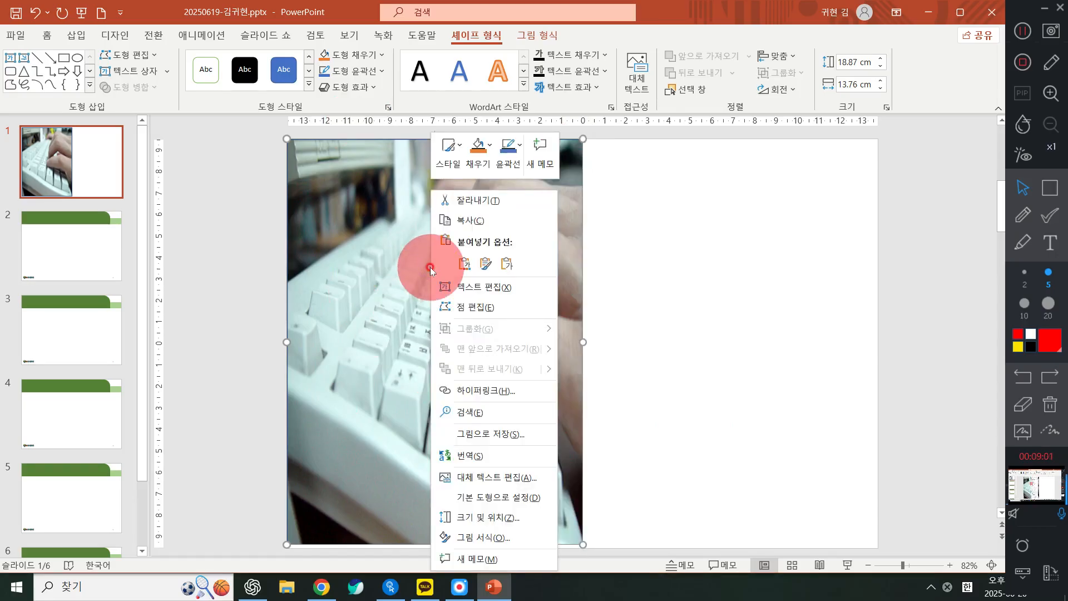
left_click(476, 542)
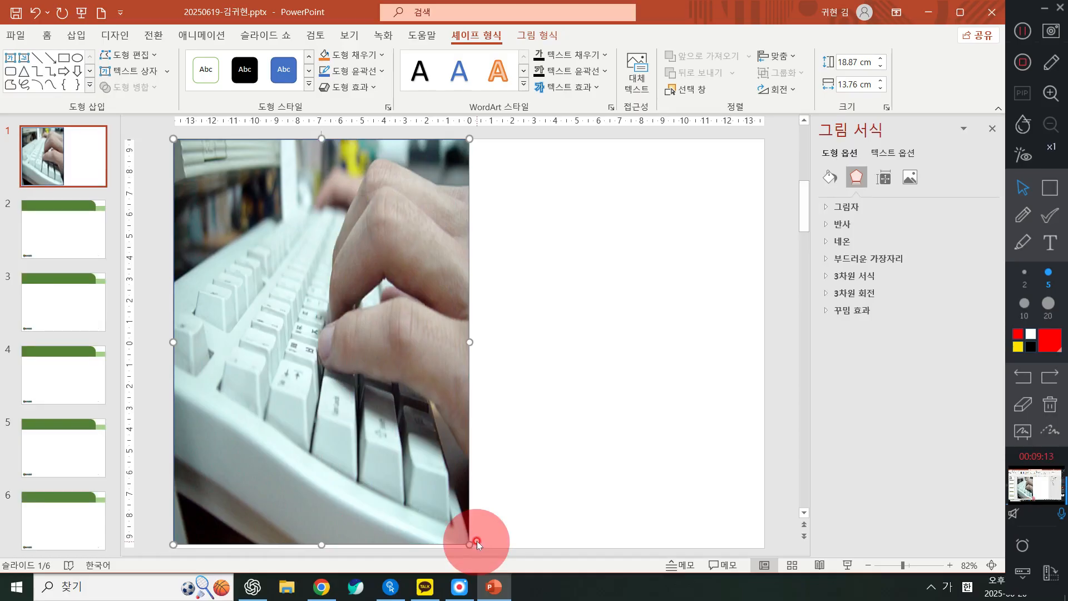
left_click(829, 178)
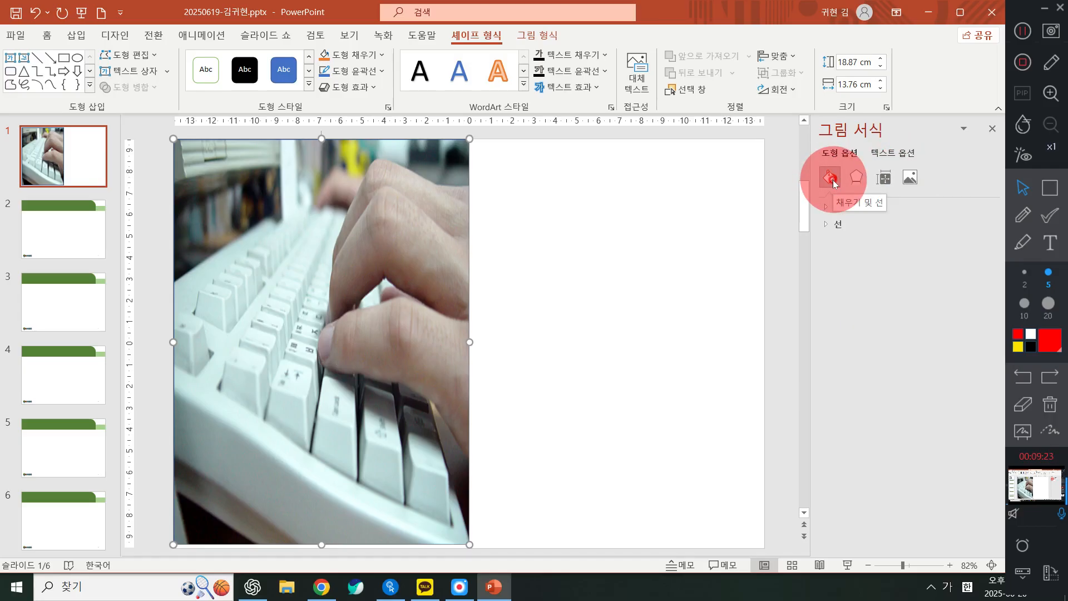
left_click(863, 208)
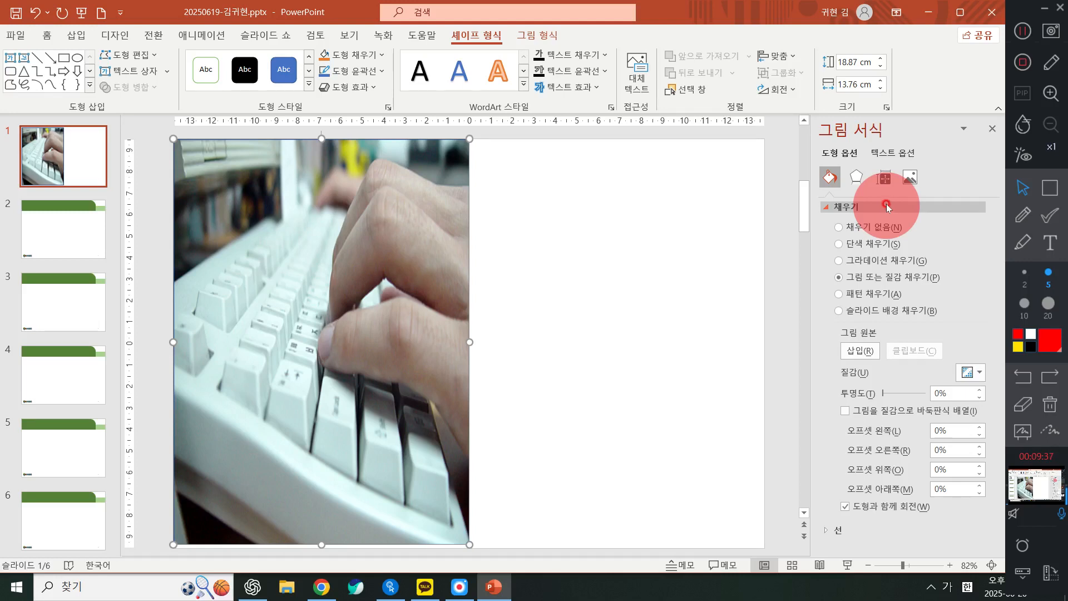
left_click(953, 393)
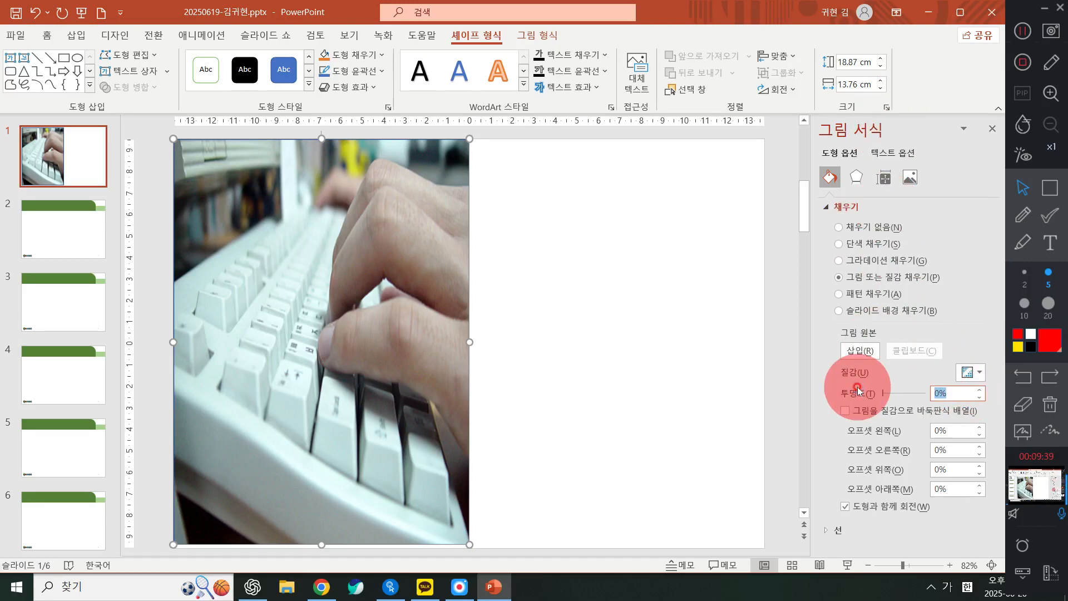
type("50")
key("Return")
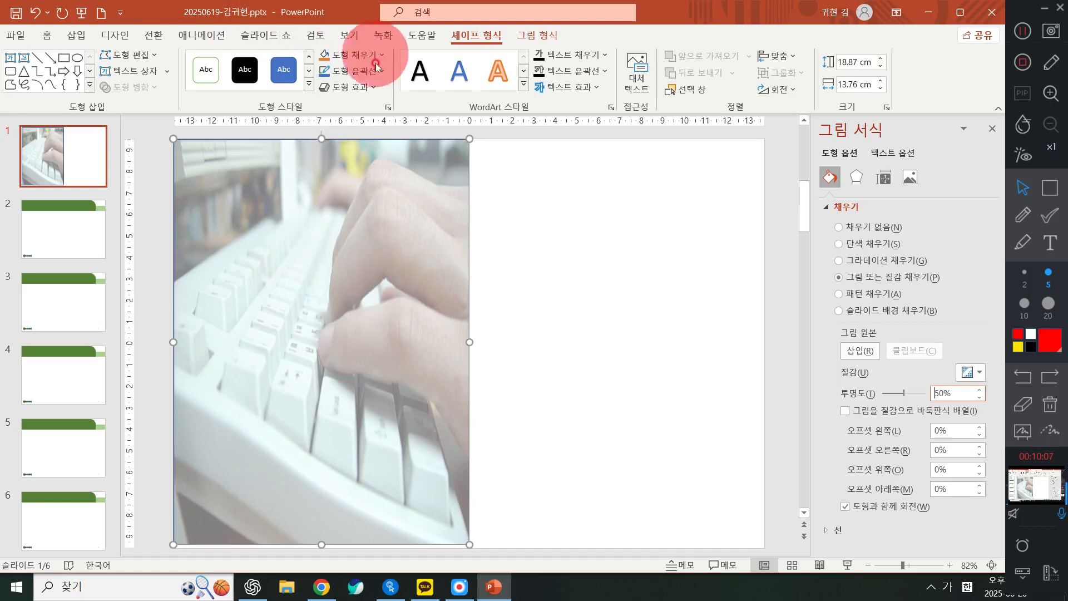
Apply the soft edges variation one size smaller than 10 points to the picture-filled rectangle
left_click(346, 89)
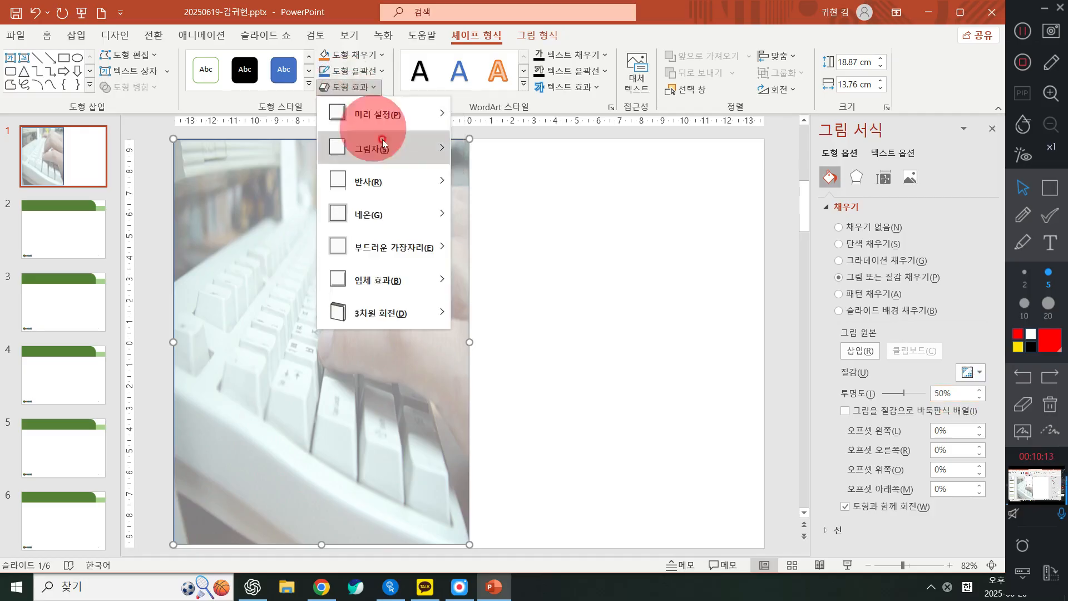
mouse_move(391, 151)
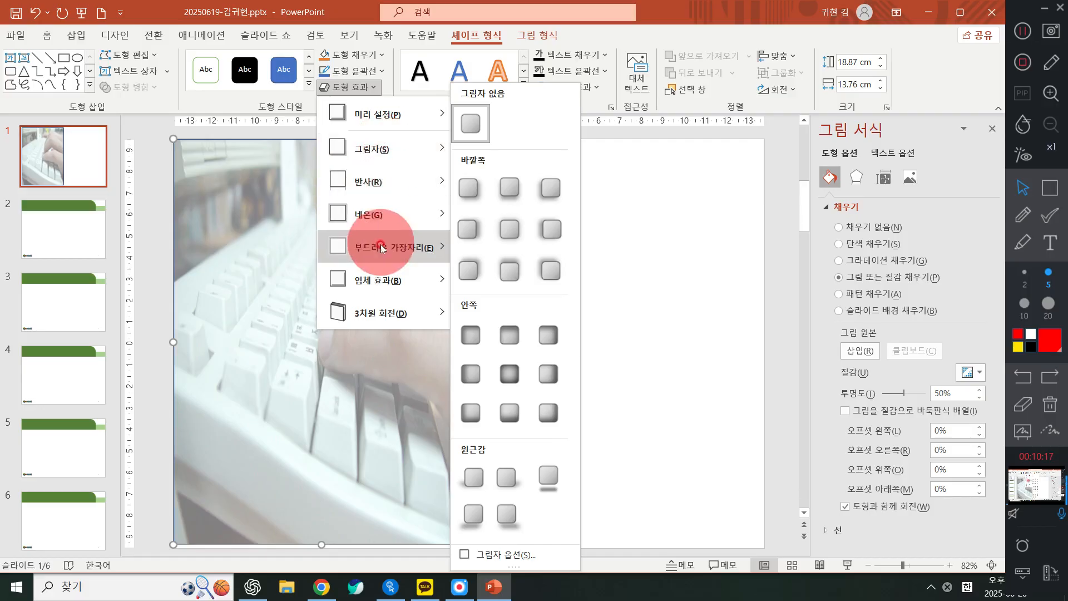
mouse_move(384, 242)
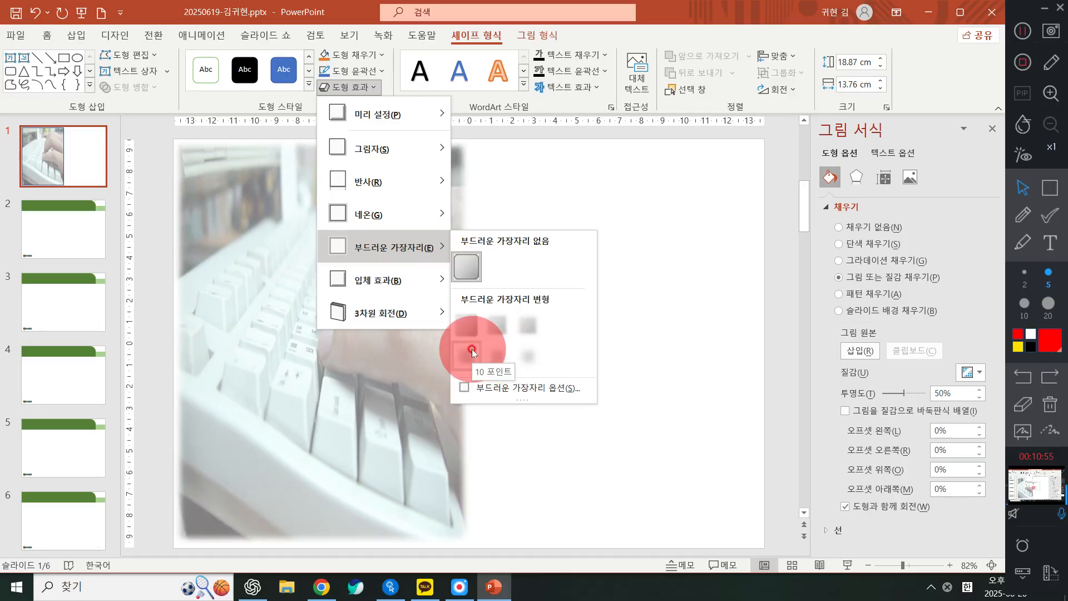
left_click(520, 328)
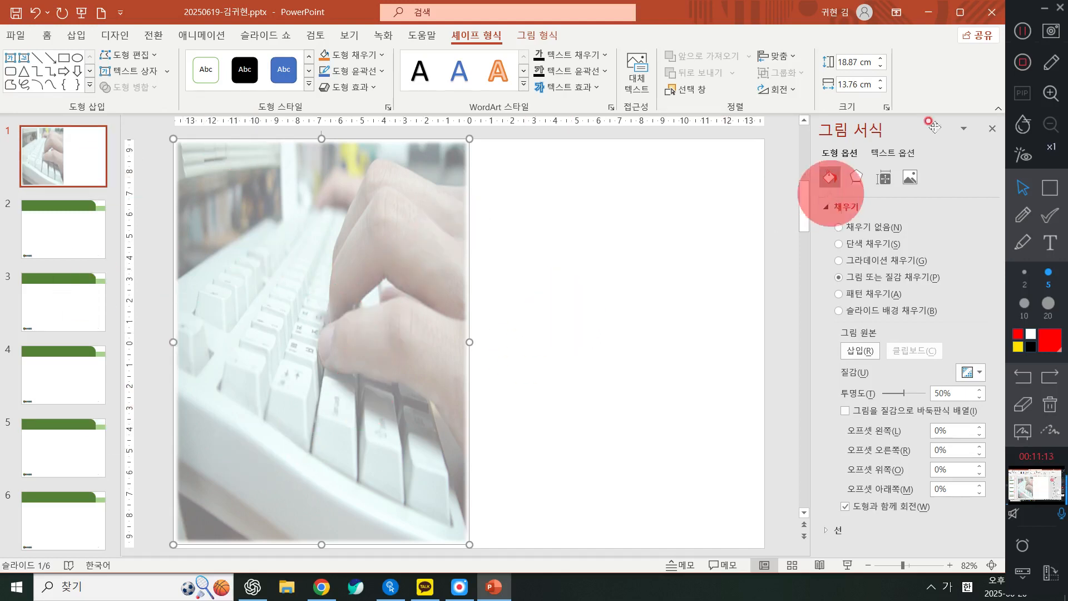
Close the picture formatting pane
left_click(1050, 187)
left_click_drag(791, 103, 1005, 158)
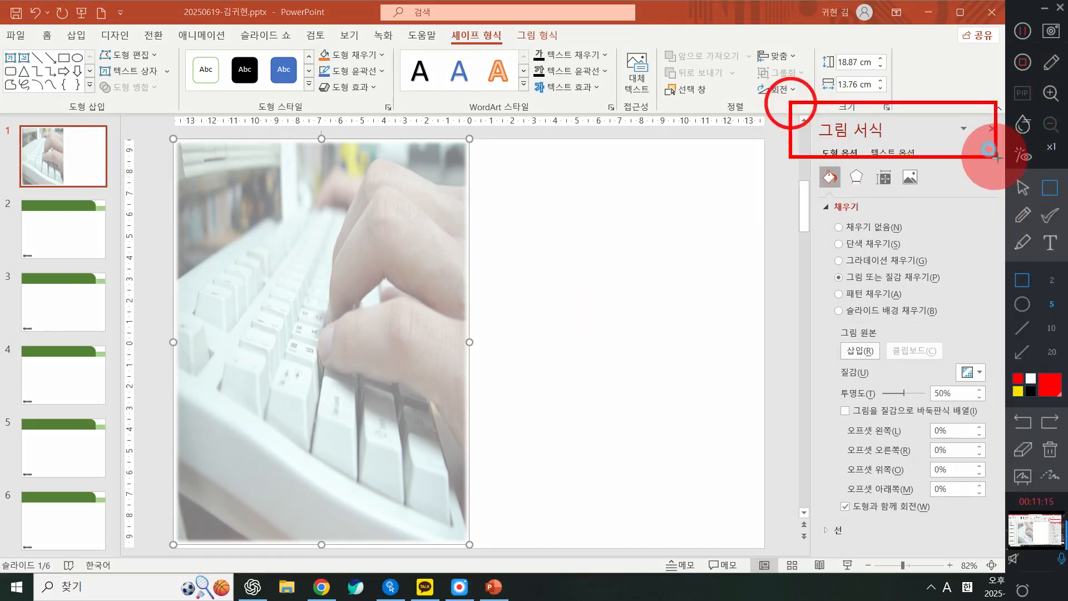
left_click(1022, 188)
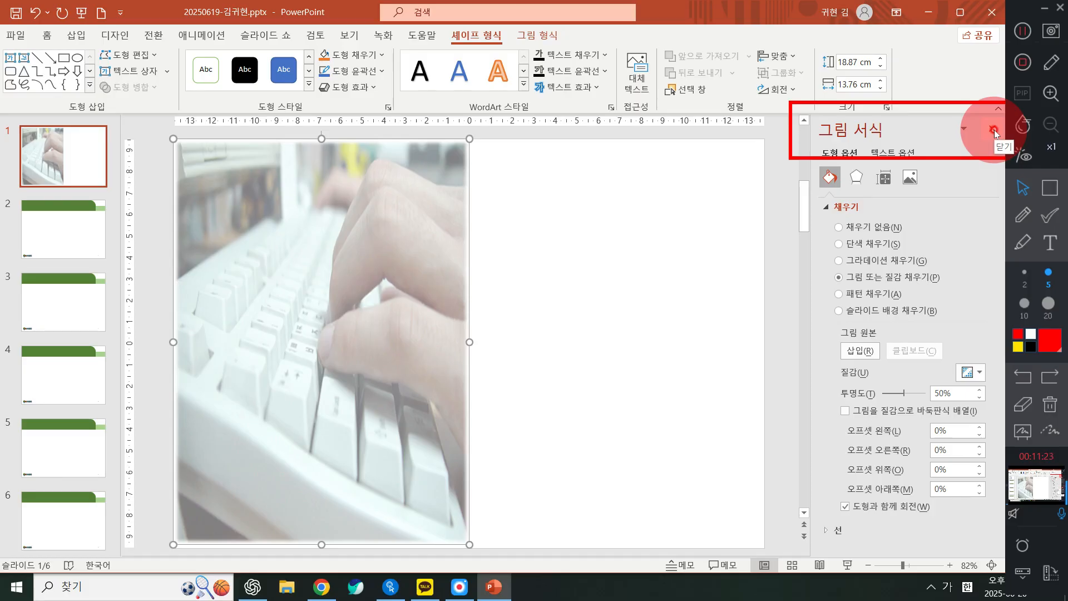
left_click(994, 129)
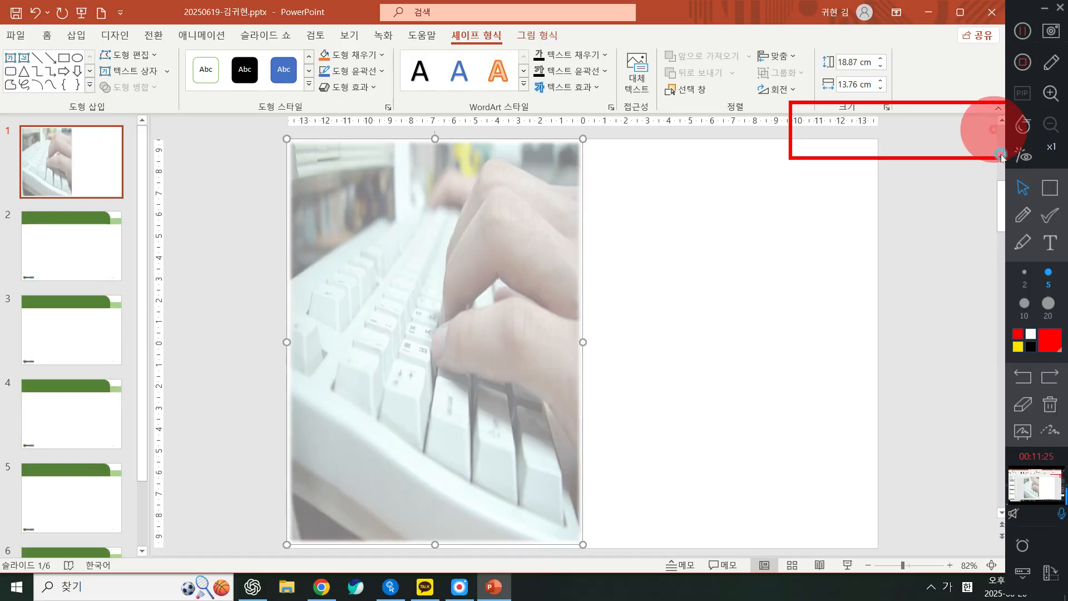
left_click(1050, 410)
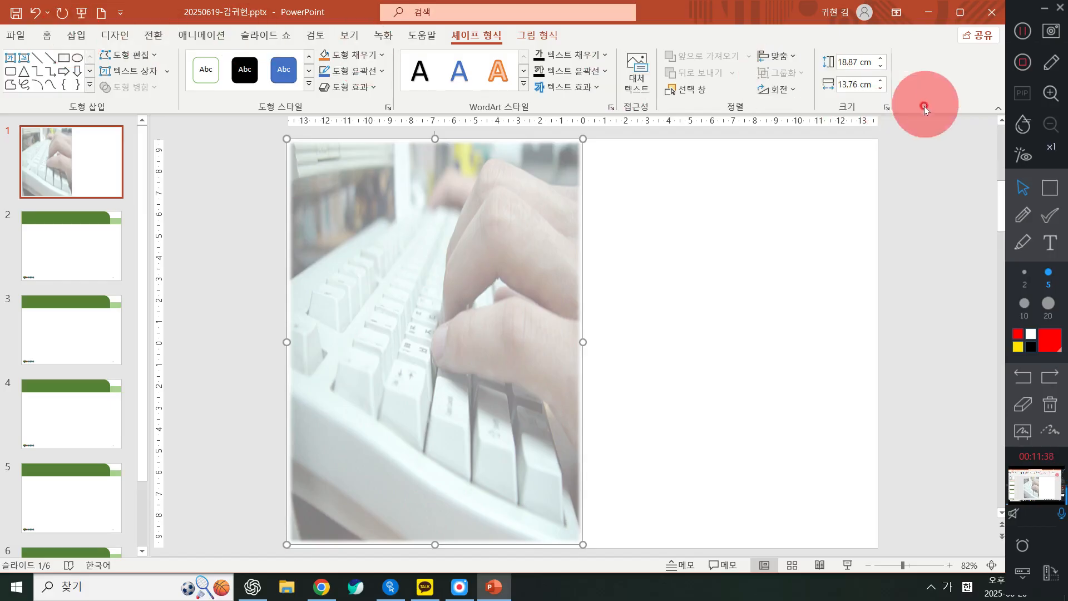
Insert a WordArt object on slide 1 using the first style, the plain black fill
left_click(76, 35)
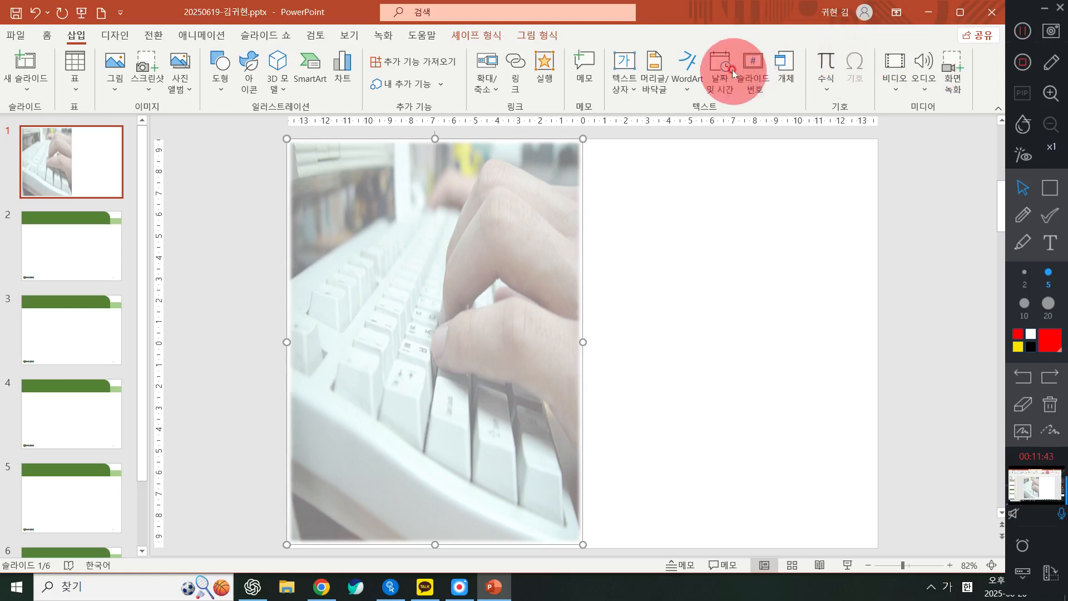
left_click(683, 87)
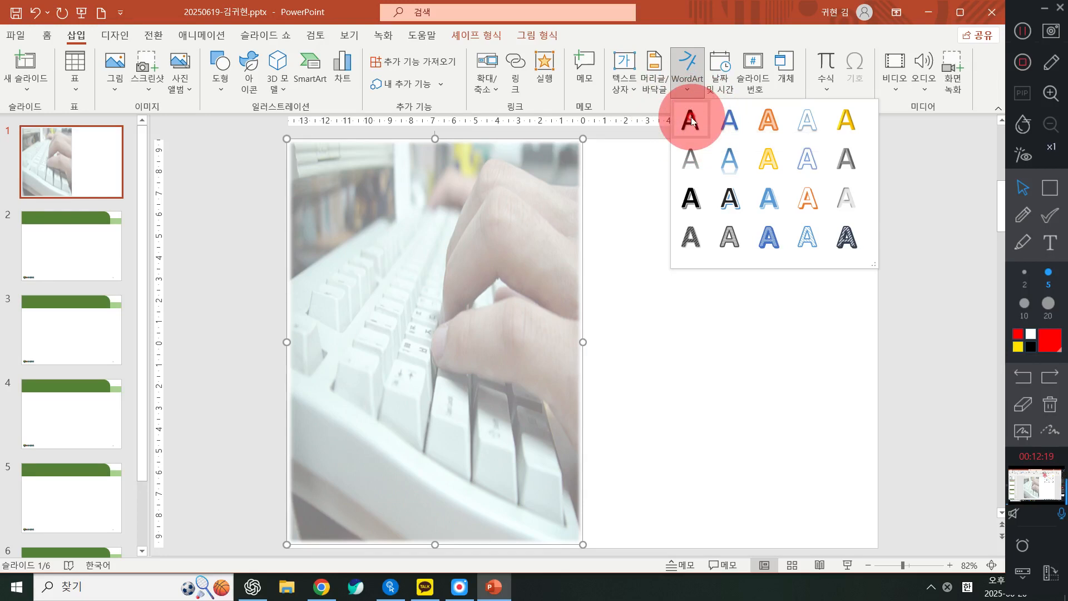
left_click(691, 121)
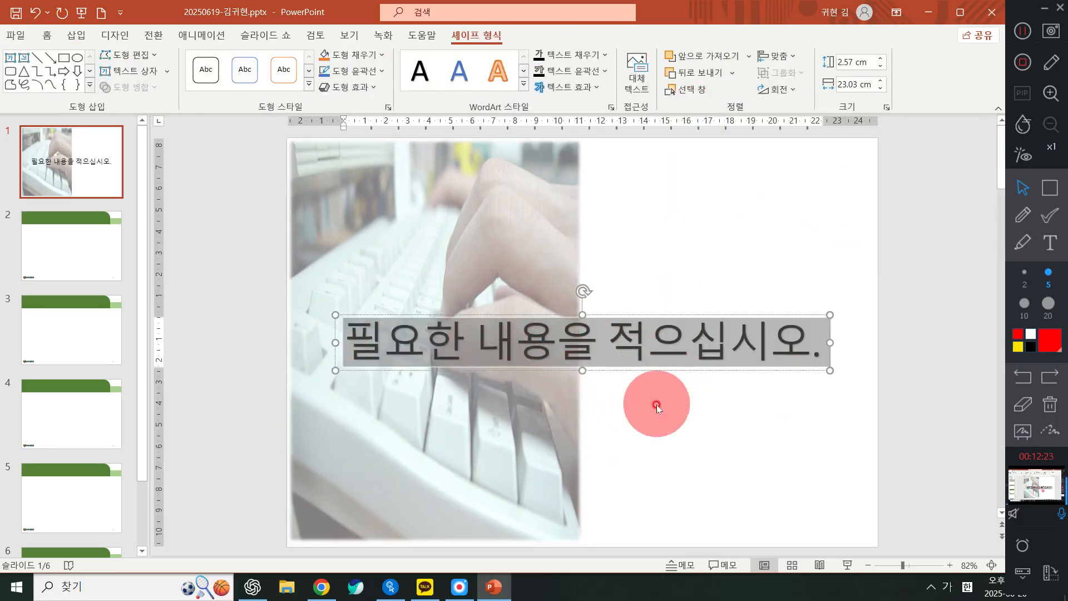
Replace the WordArt's placeholder text with "Mixed Reality"
key("Delete")
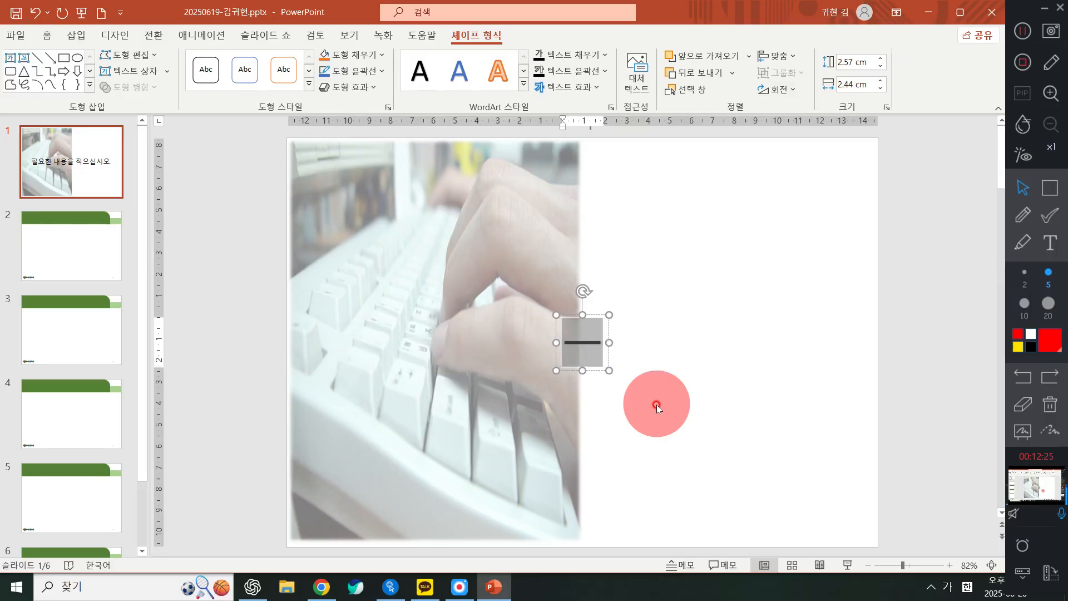
key("Hangul")
type("m")
key("BackSpace")
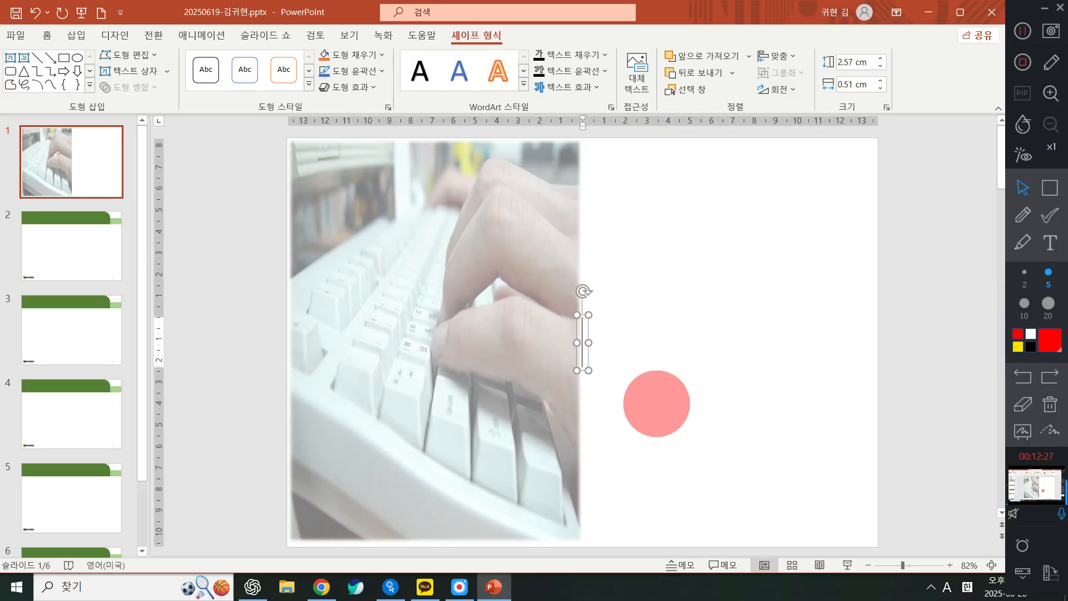
type("Mi")
type("xed")
key("BackSpace")
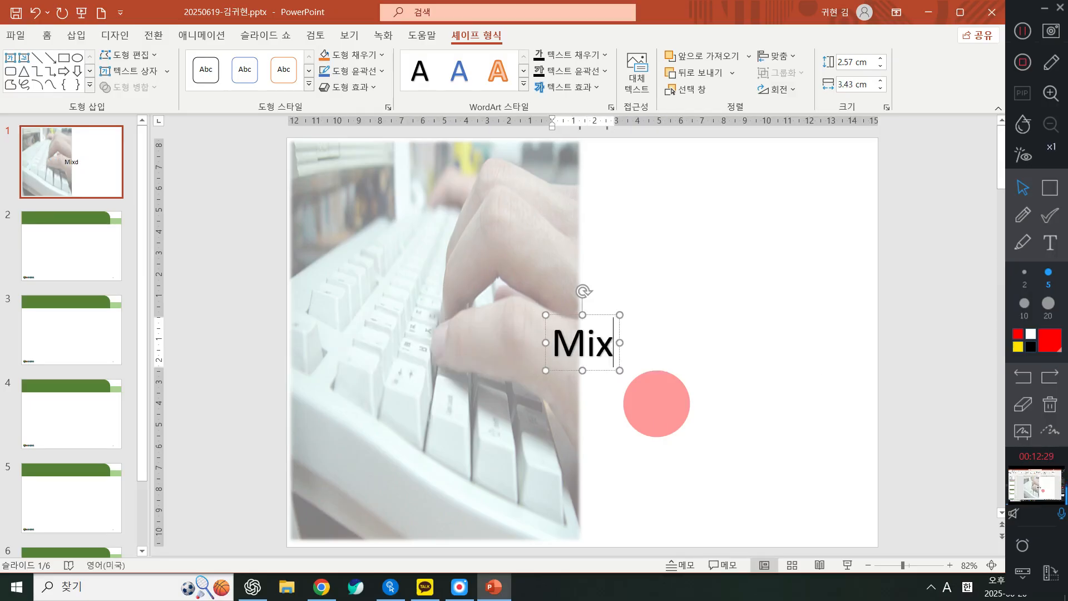
type("ed Re")
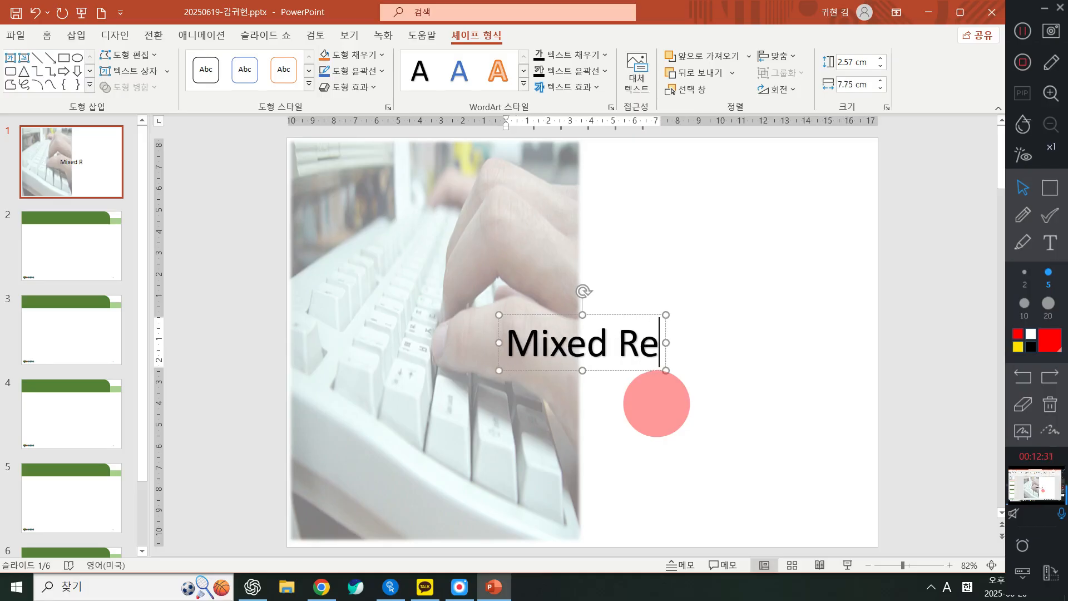
type("ality")
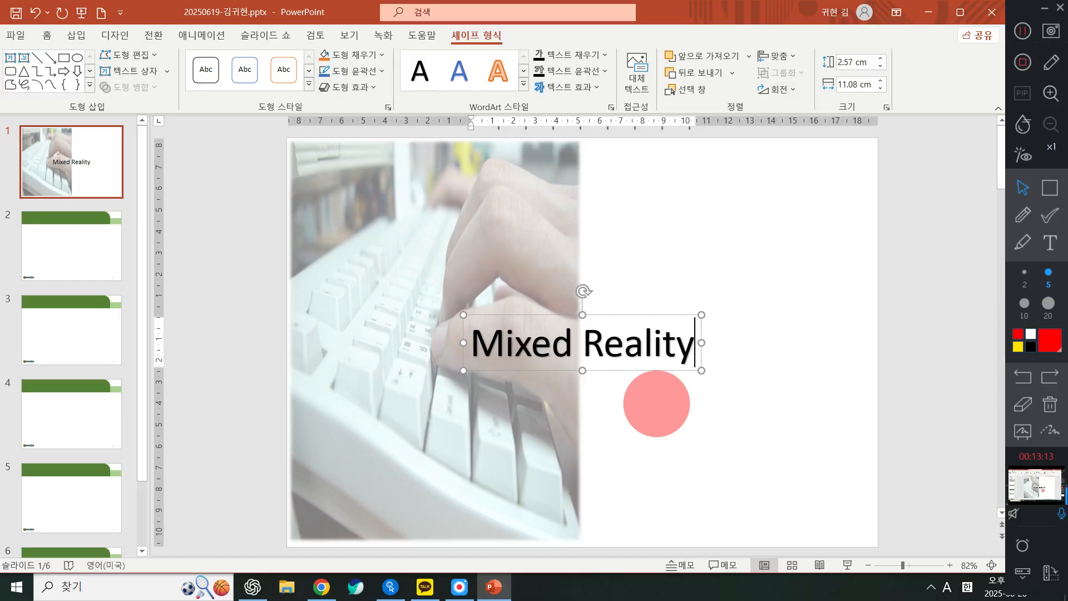
left_click(1021, 34)
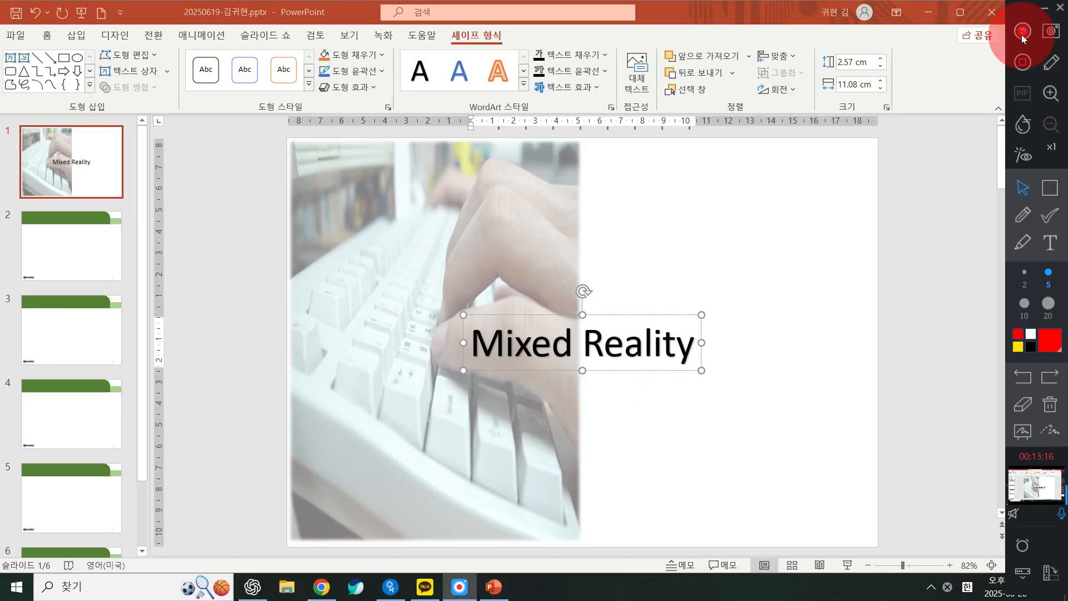
left_click(1021, 34)
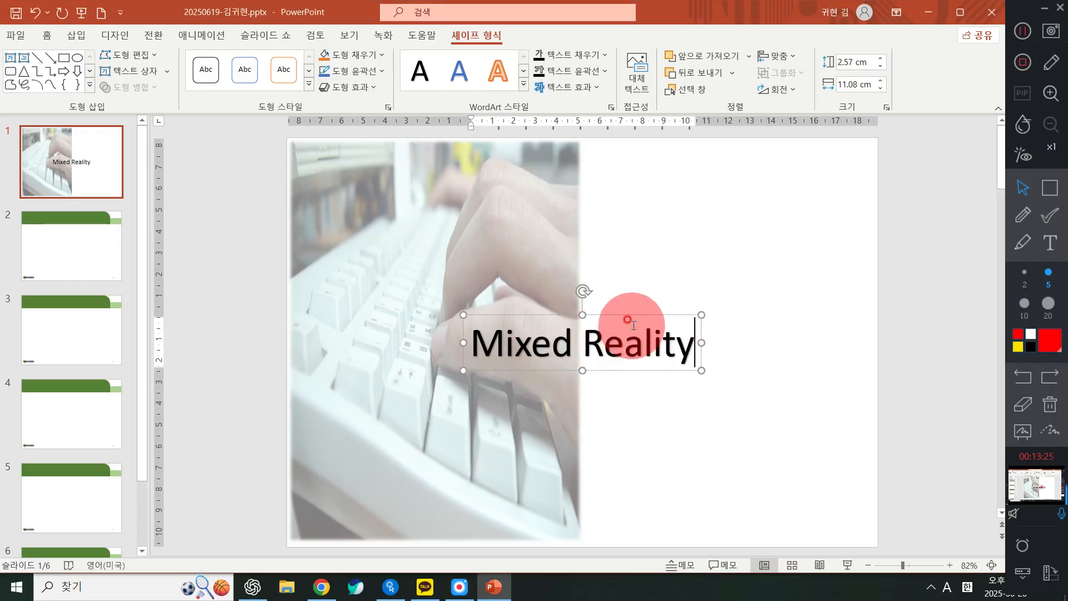
Select the Mixed Reality WordArt as a whole and remove its text shadow
left_click(656, 313)
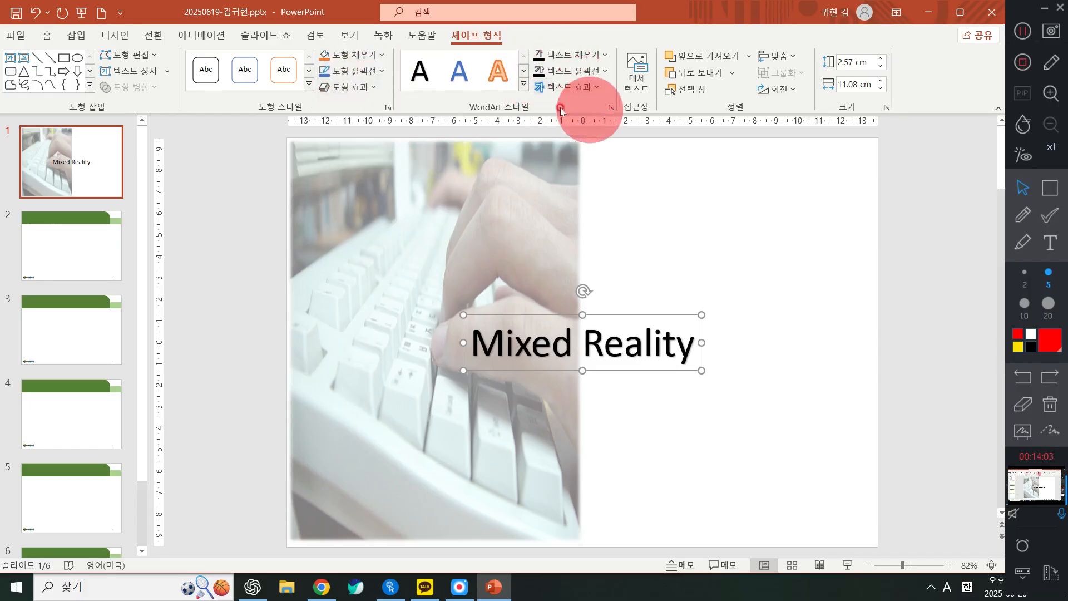
left_click(578, 88)
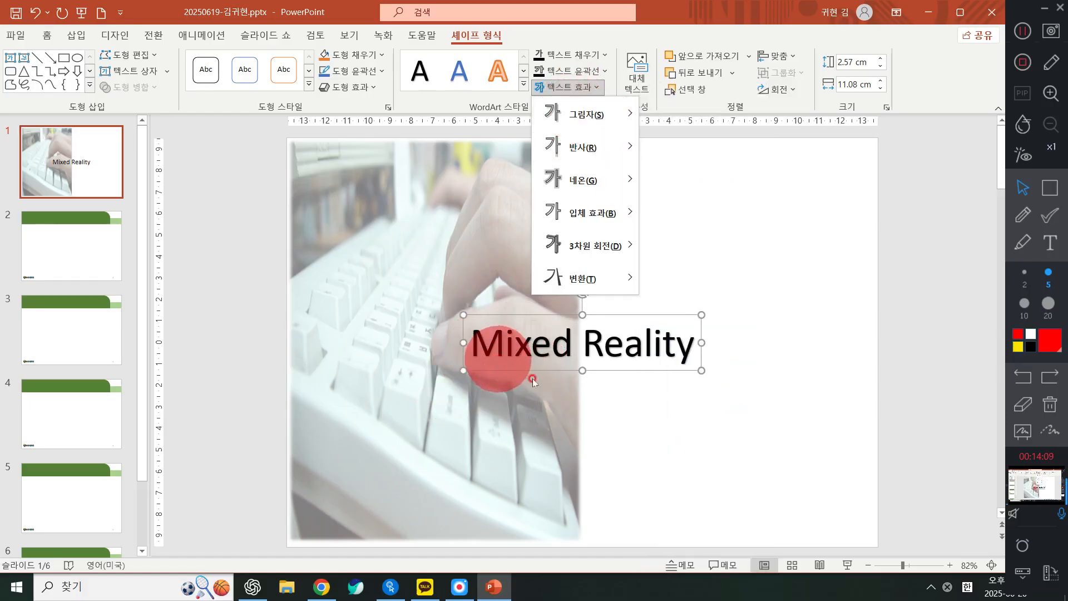
mouse_move(584, 114)
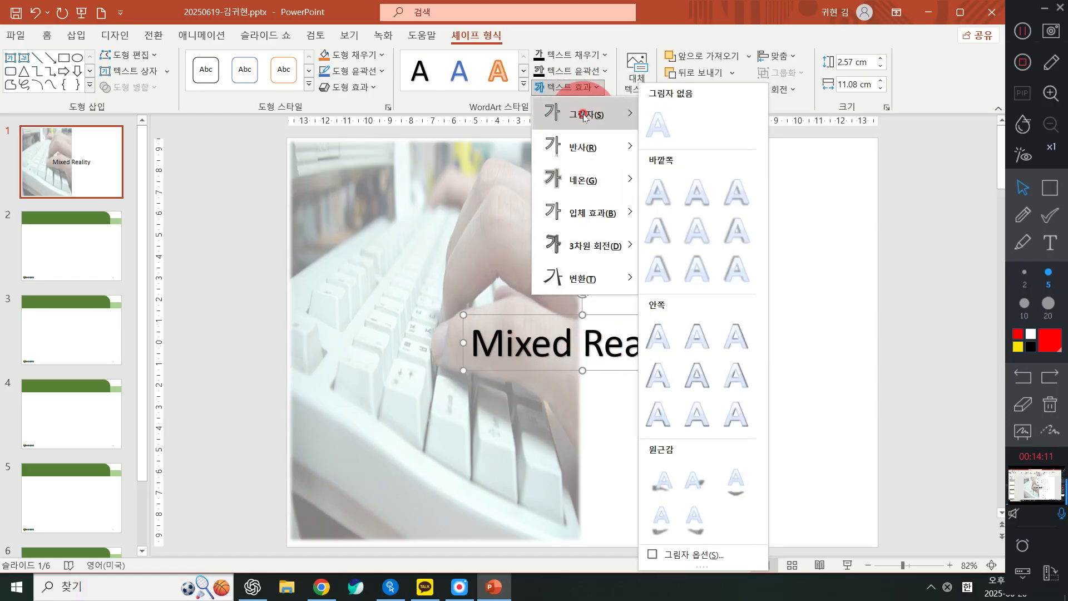
left_click(596, 116)
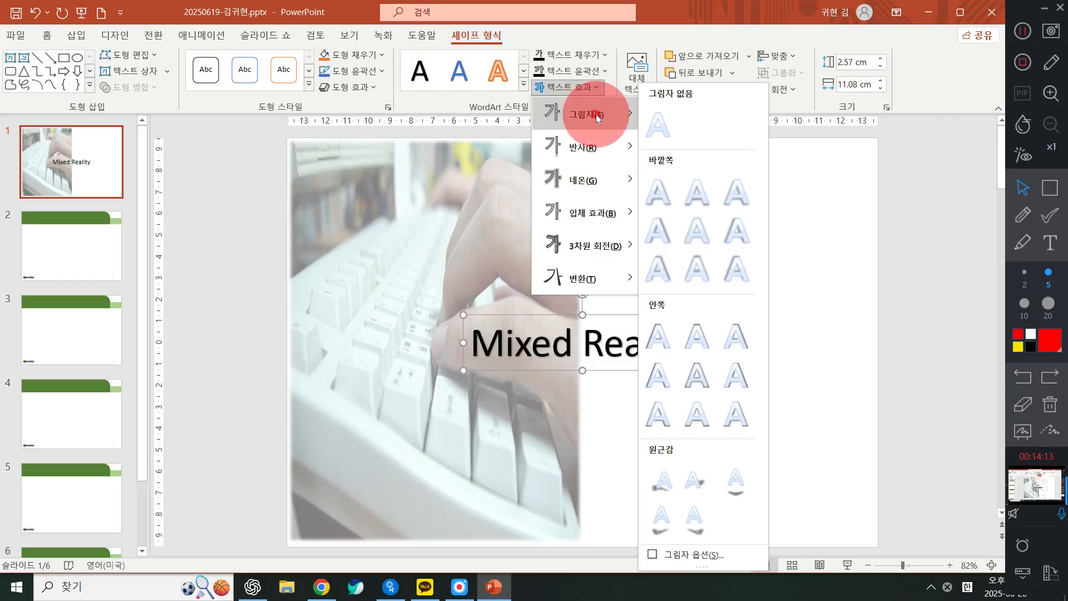
left_click(667, 130)
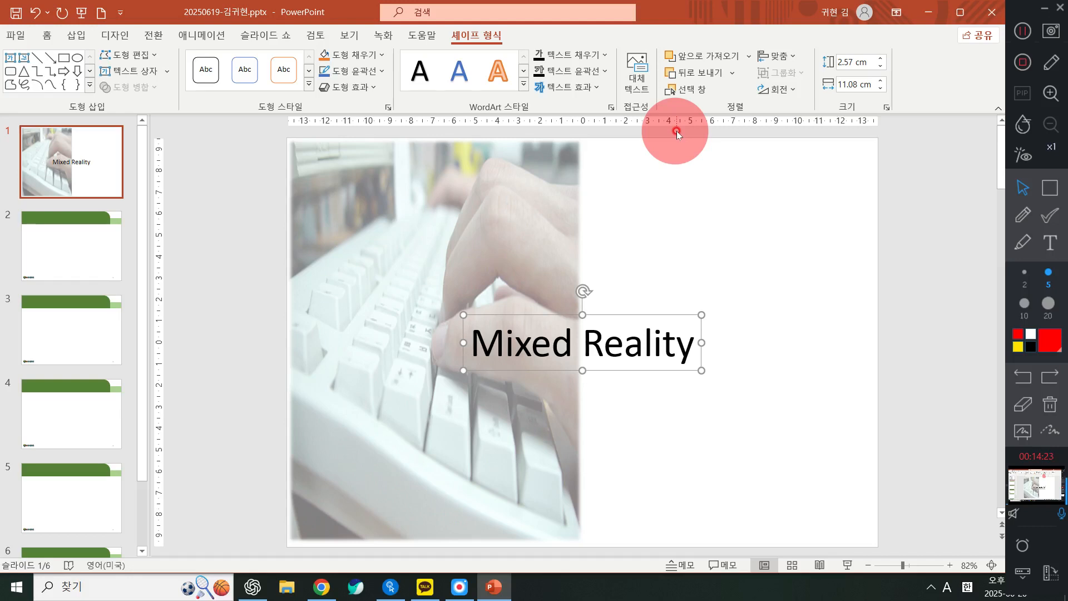
Apply the upward-triangle warp transform to the Mixed Reality WordArt text
left_click(555, 92)
mouse_move(586, 286)
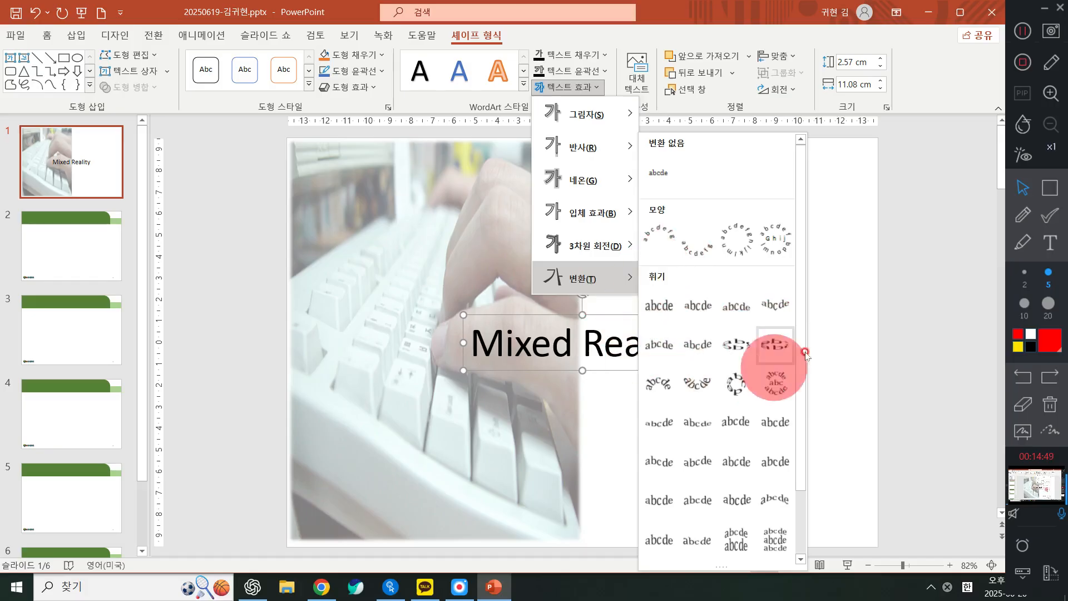
scroll(765, 389, "down", 2)
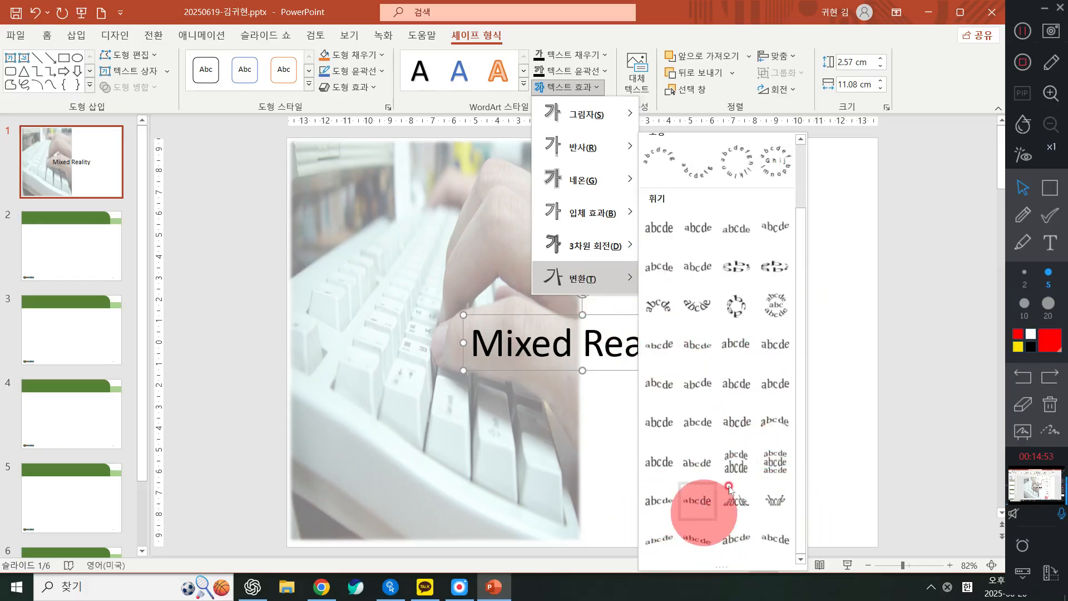
scroll(773, 450, "up", 2)
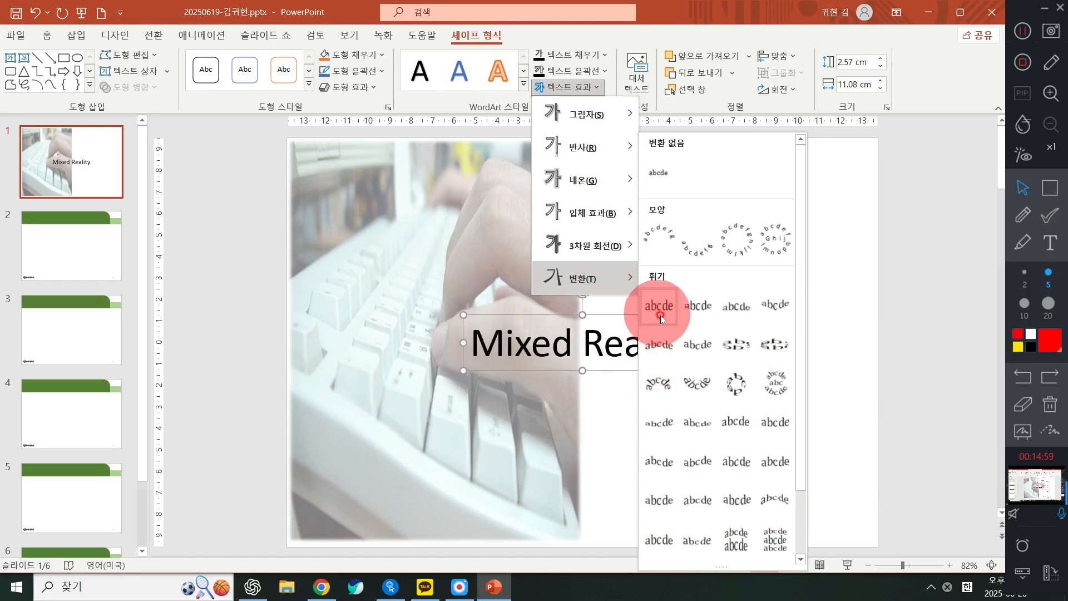
scroll(688, 411, "down", 2)
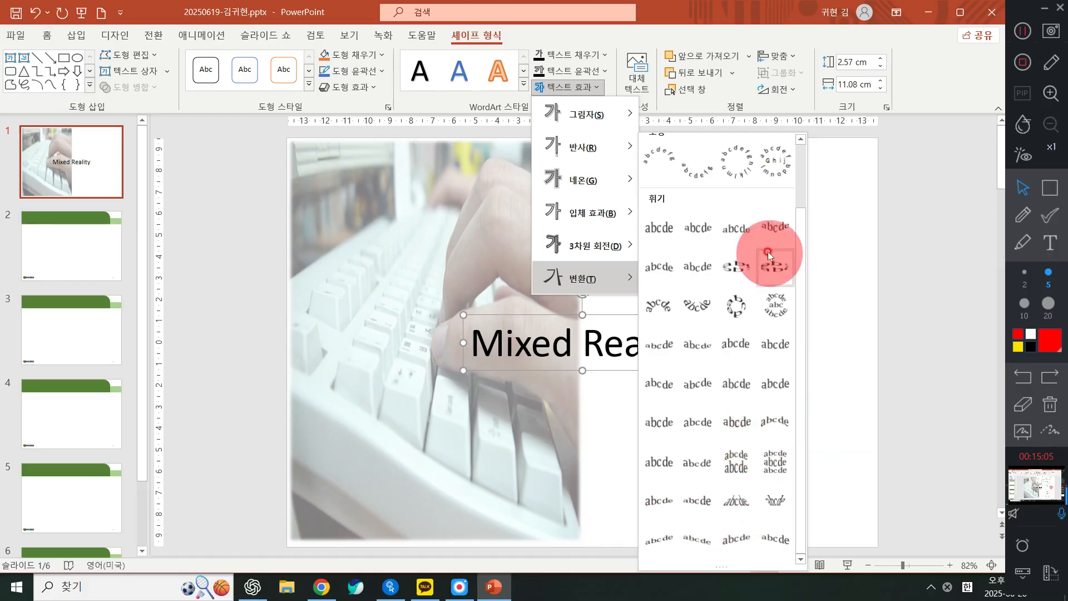
scroll(753, 402, "up", 2)
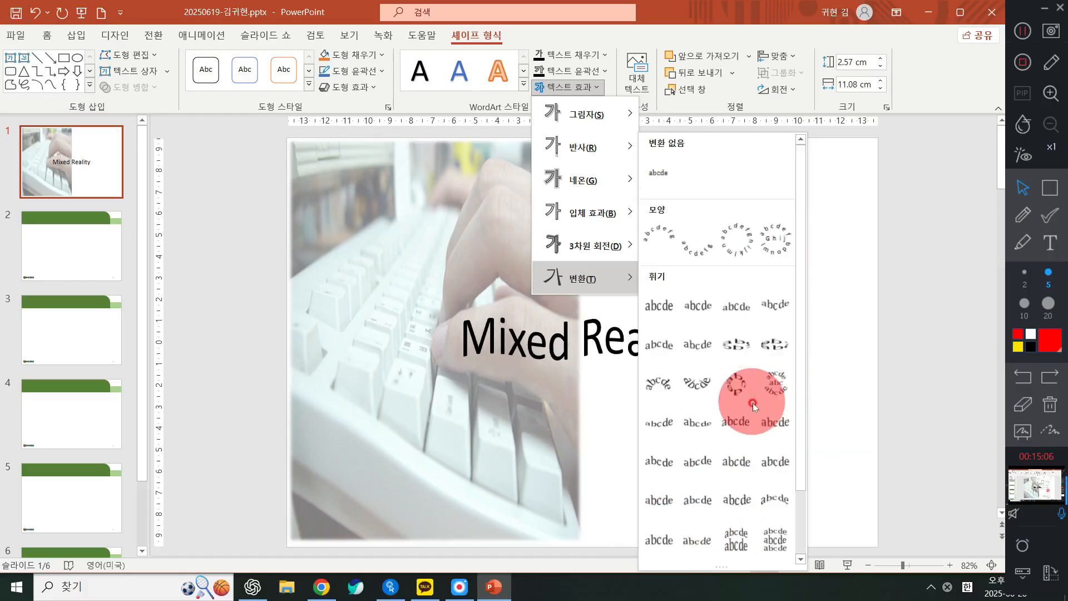
left_click(744, 306)
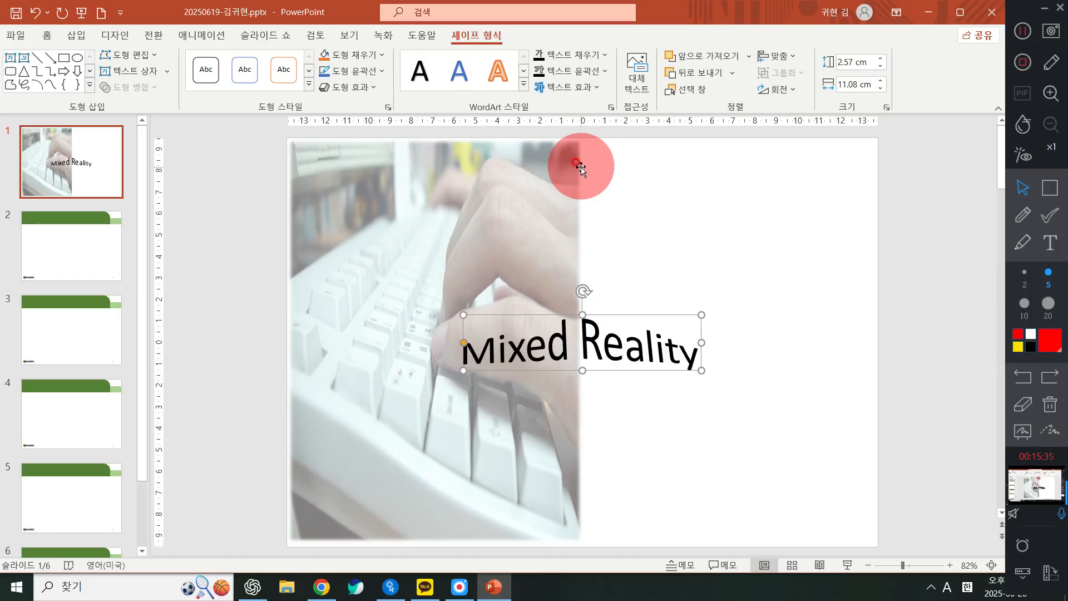
left_click(579, 88)
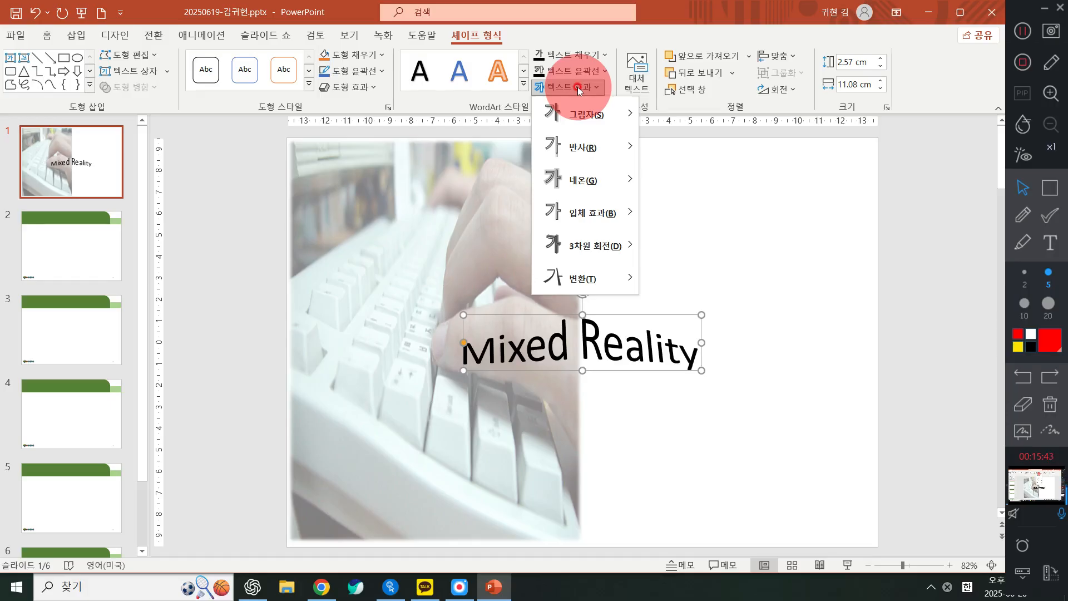
left_click(579, 342)
left_click(638, 313)
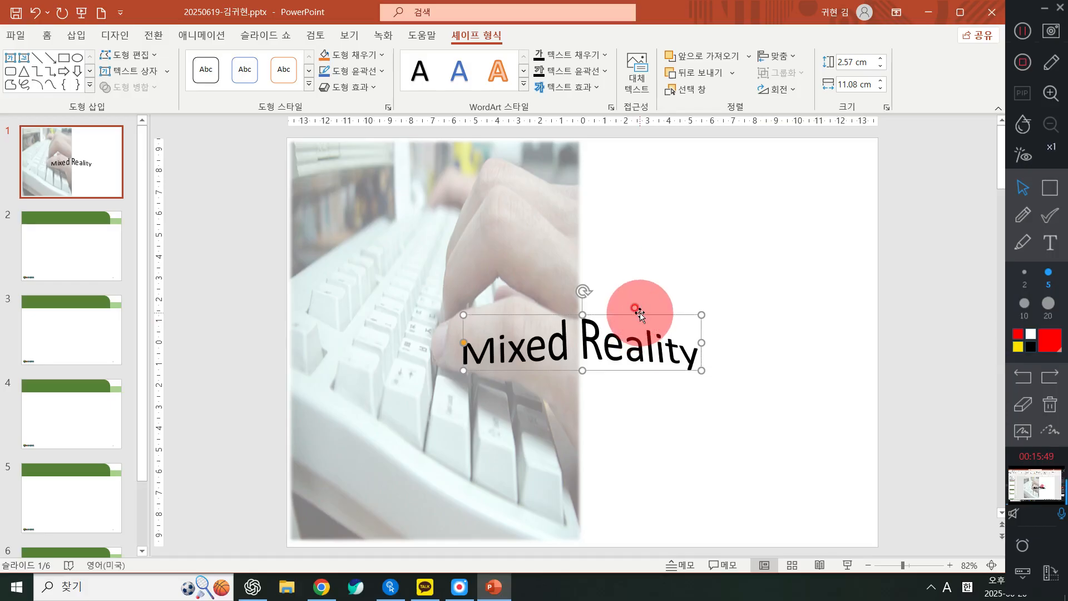
Give the Mixed Reality WordArt the tight text reflection with a small offset, the first variation in the second row
left_click(568, 87)
mouse_move(615, 272)
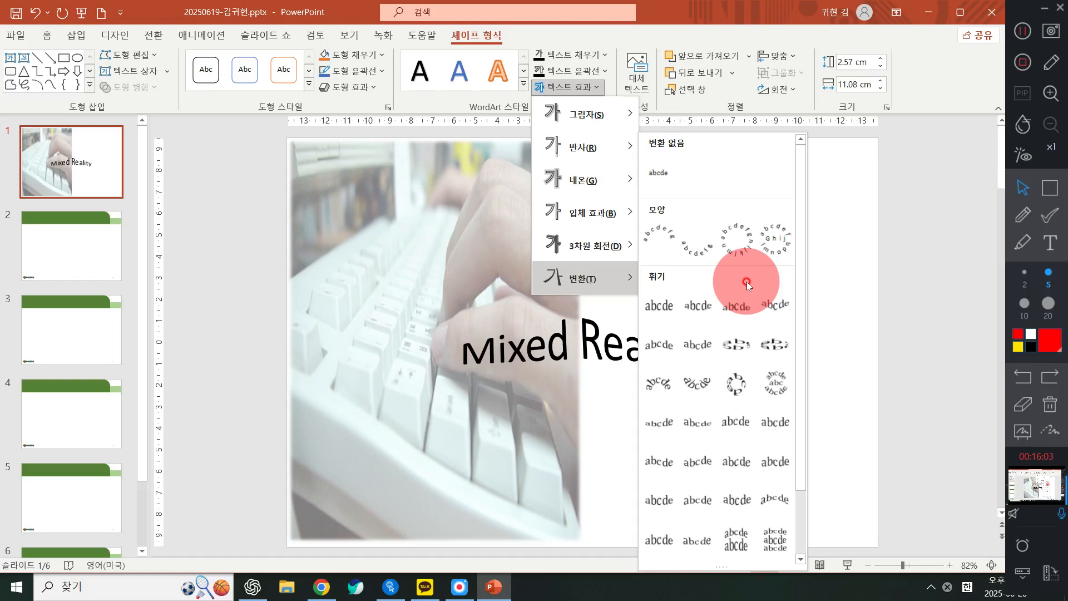
mouse_move(614, 145)
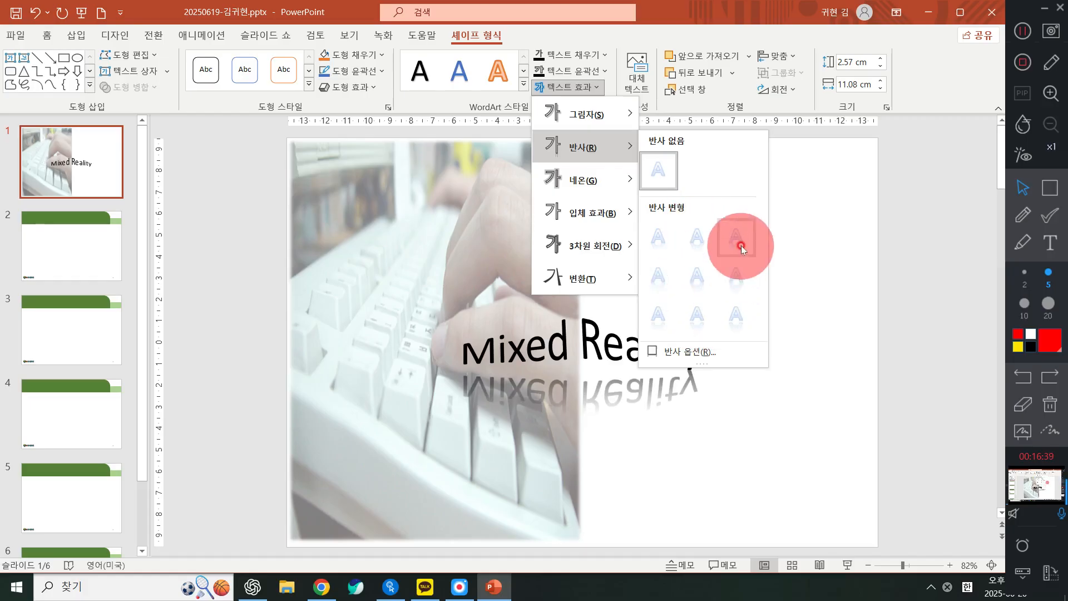
left_click(657, 278)
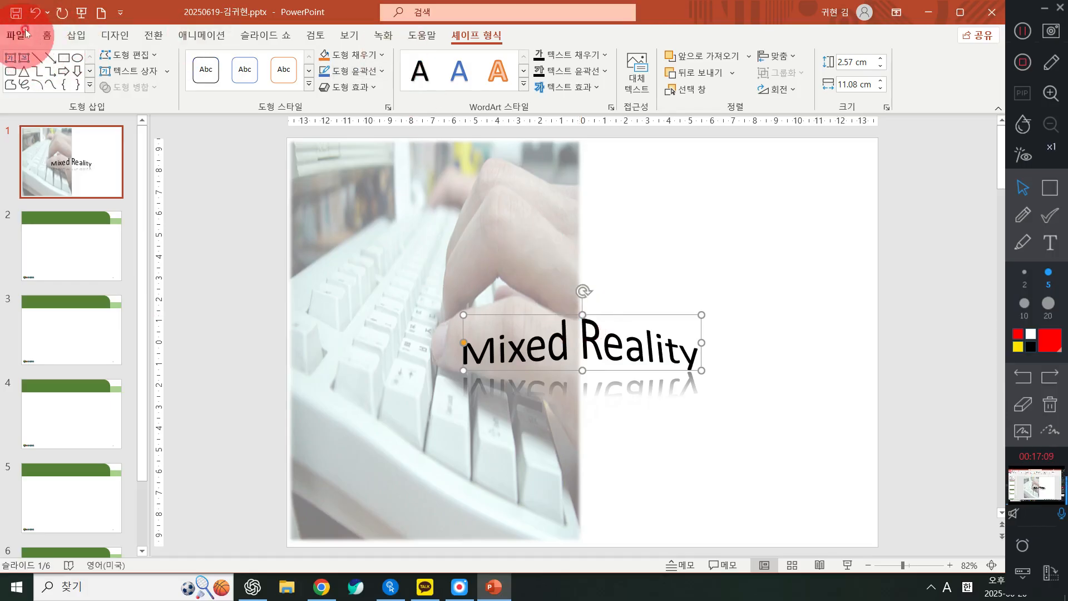
Set the Mixed Reality WordArt's font to 돋움 and make it bold
left_click(46, 35)
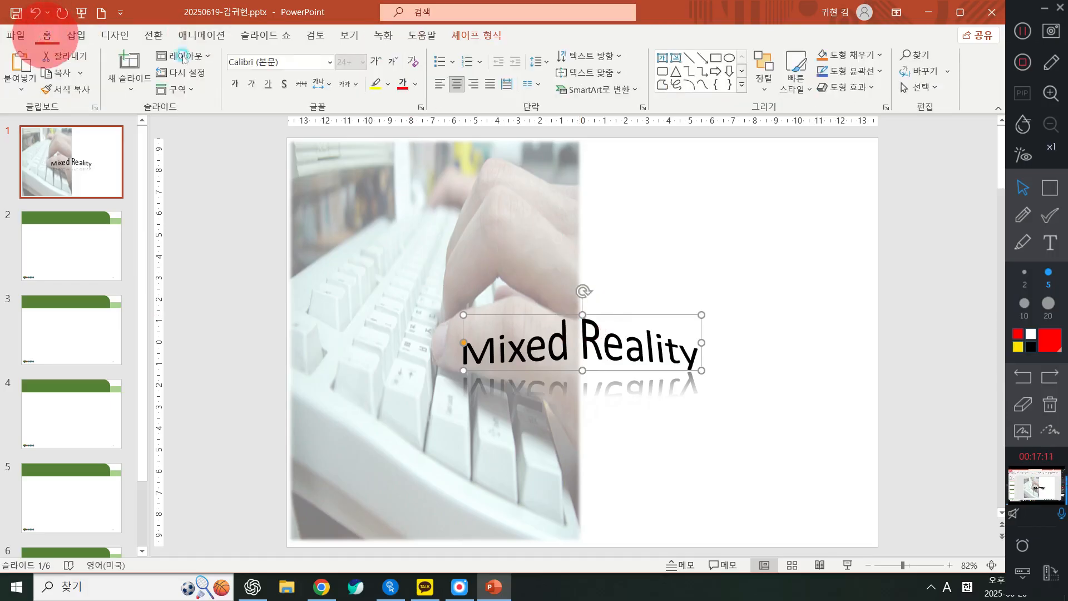
left_click(289, 61)
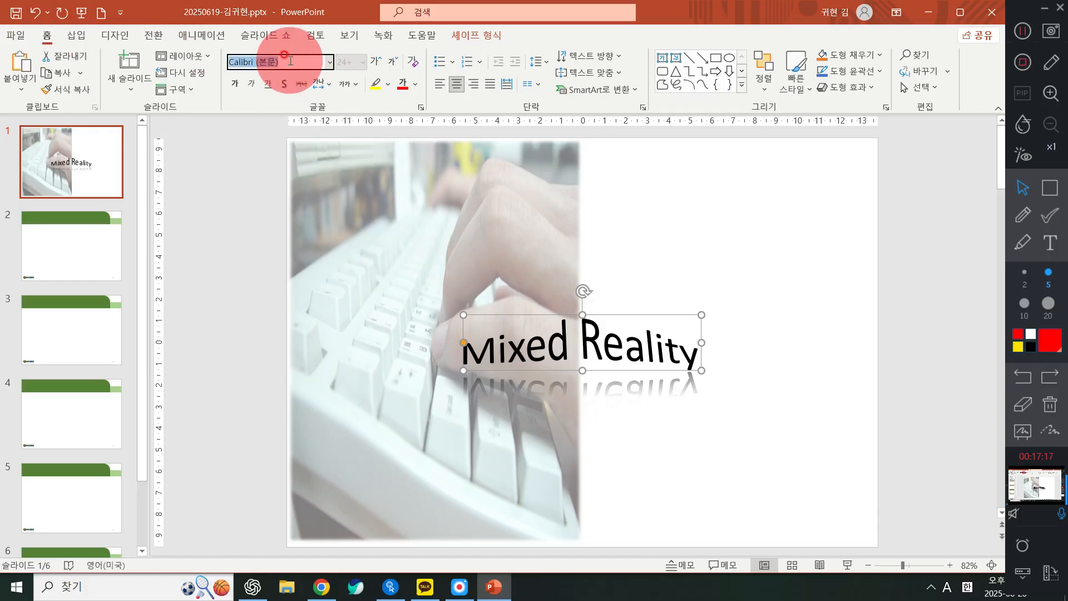
key("BackSpace")
key("Hangul")
type("도")
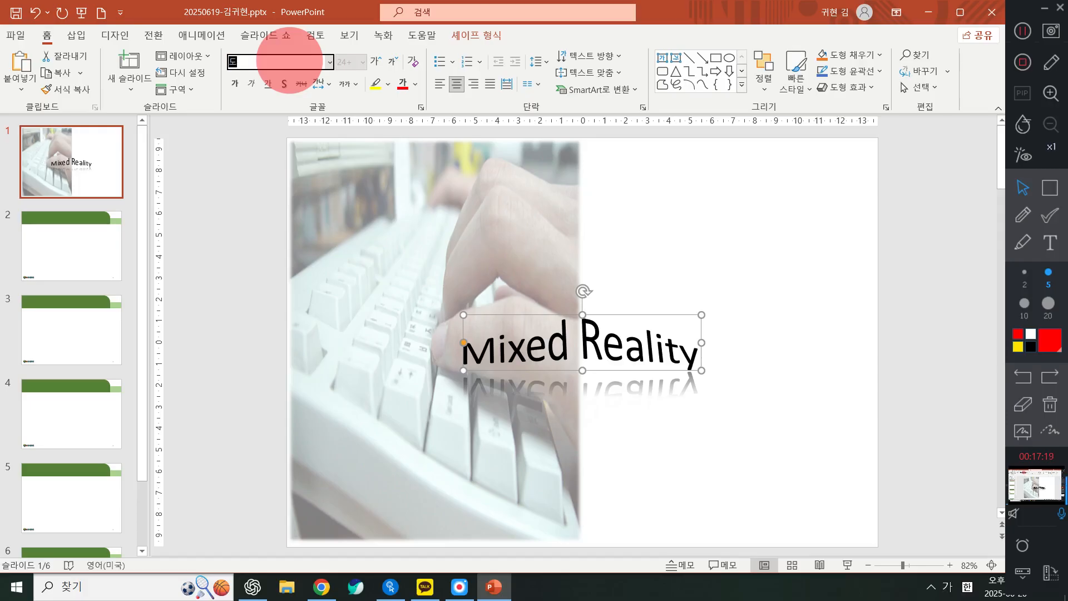
type("돋움")
key("Return")
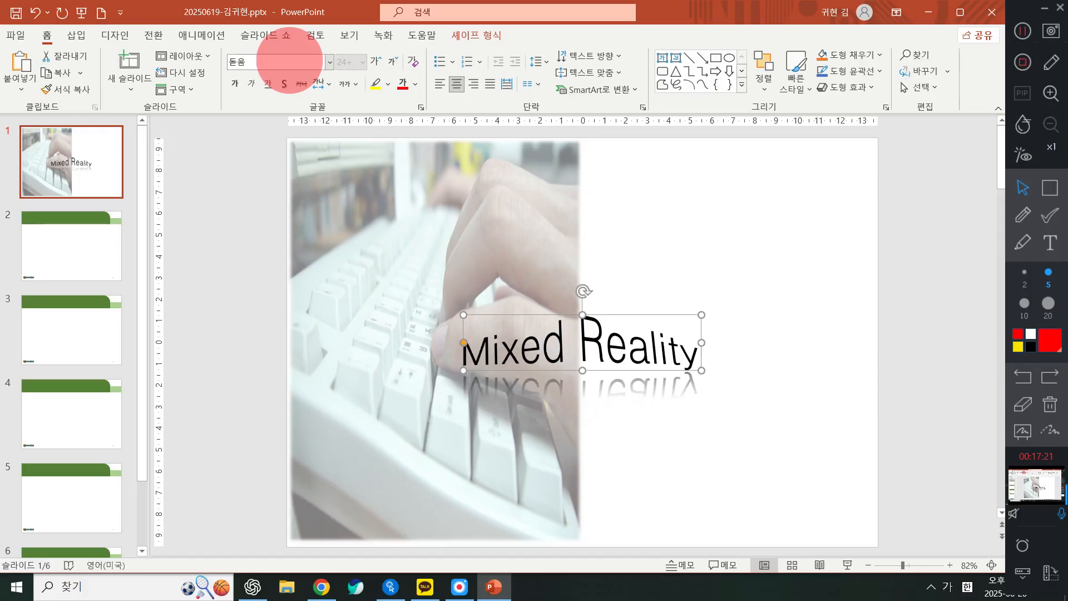
left_click(240, 84)
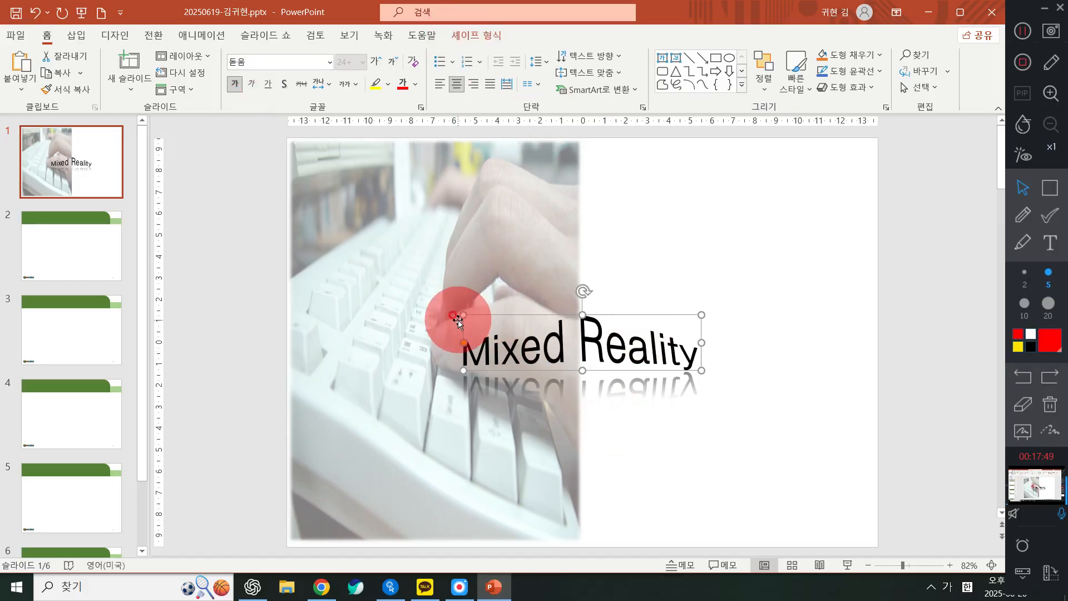
Enlarge the Mixed Reality WordArt to about 19 cm wide and 4.2 cm high, and position it across the picture's right edge mid-slide
left_click_drag(457, 319, 367, 289)
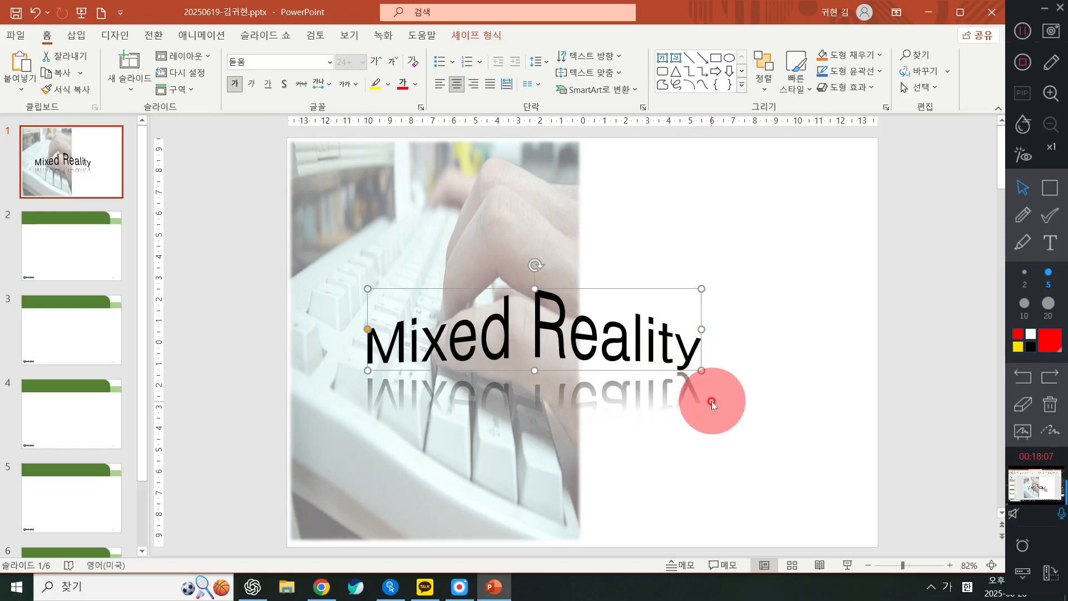
left_click_drag(701, 329, 734, 329)
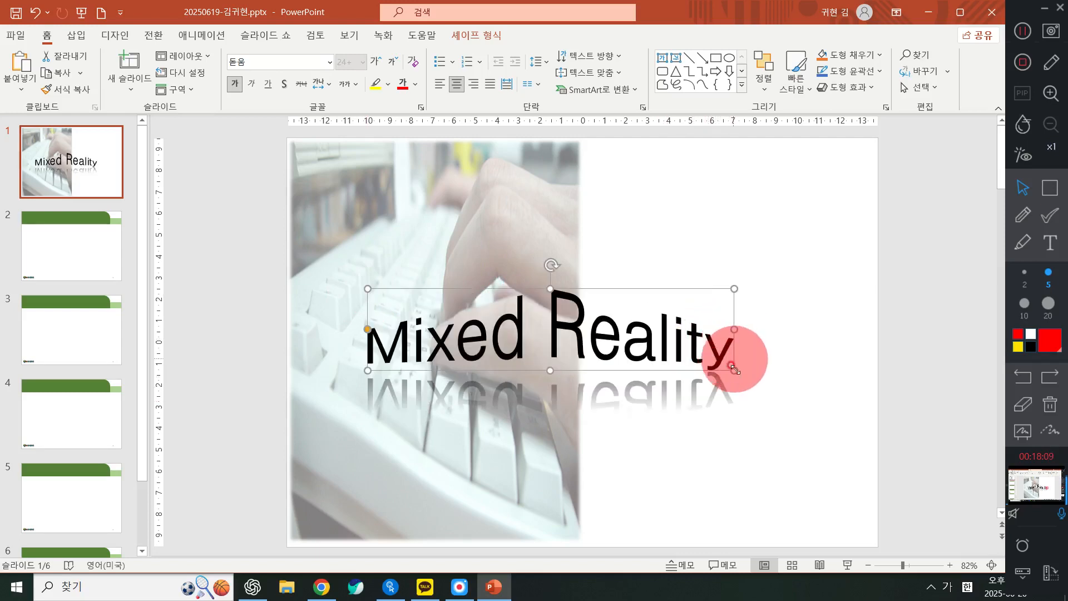
left_click_drag(734, 370, 739, 377)
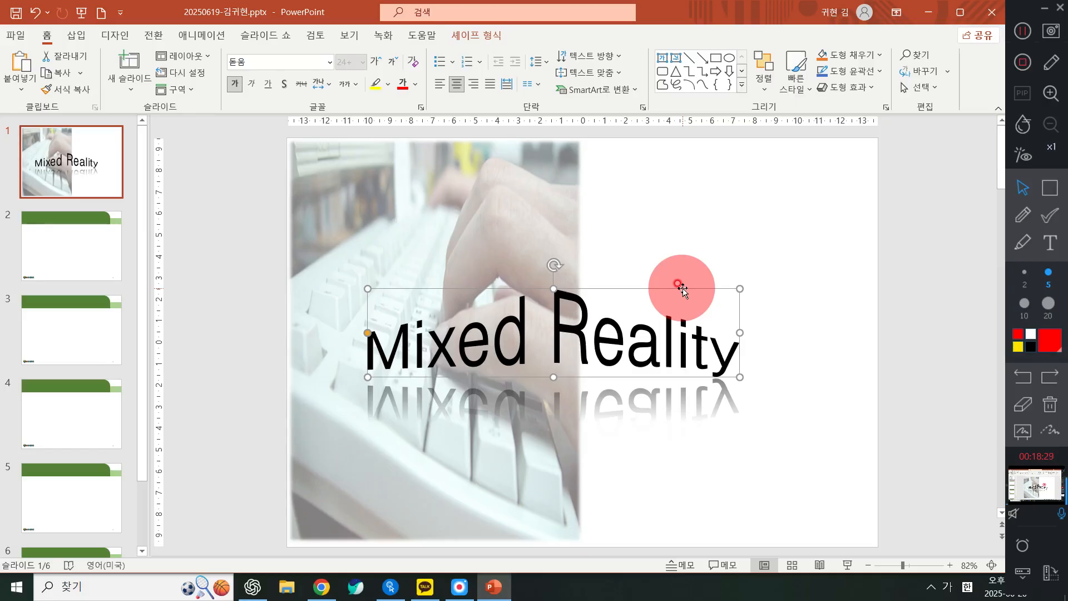
mouse_move(681, 287)
left_mouse_down()
mouse_move(701, 268)
mouse_move(723, 269)
mouse_move(675, 276)
mouse_move(689, 276)
left_mouse_up()
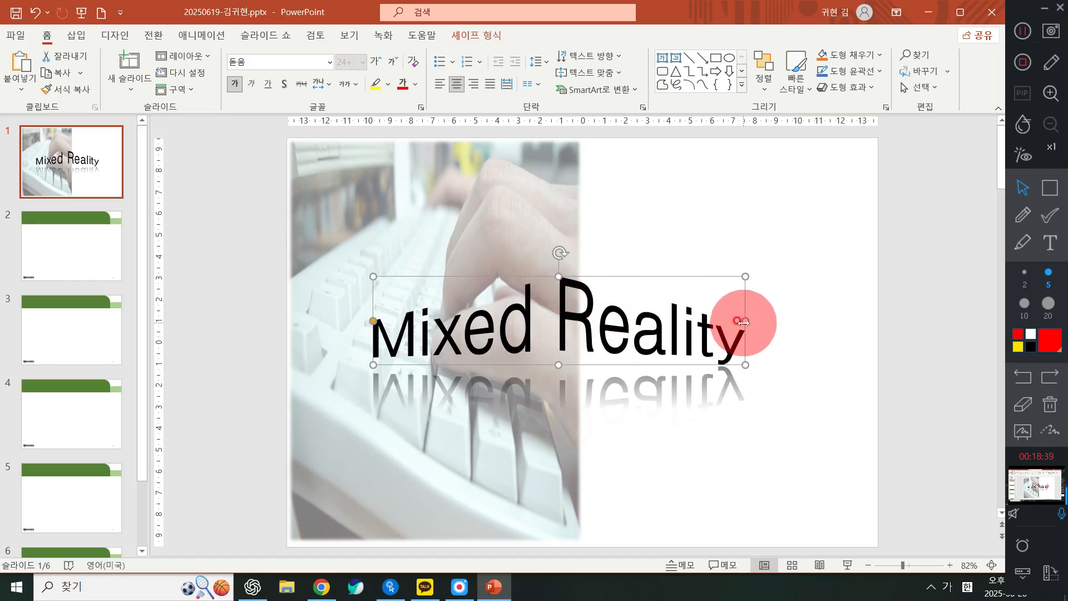
left_click_drag(744, 321, 800, 320)
left_click_drag(736, 275, 698, 280)
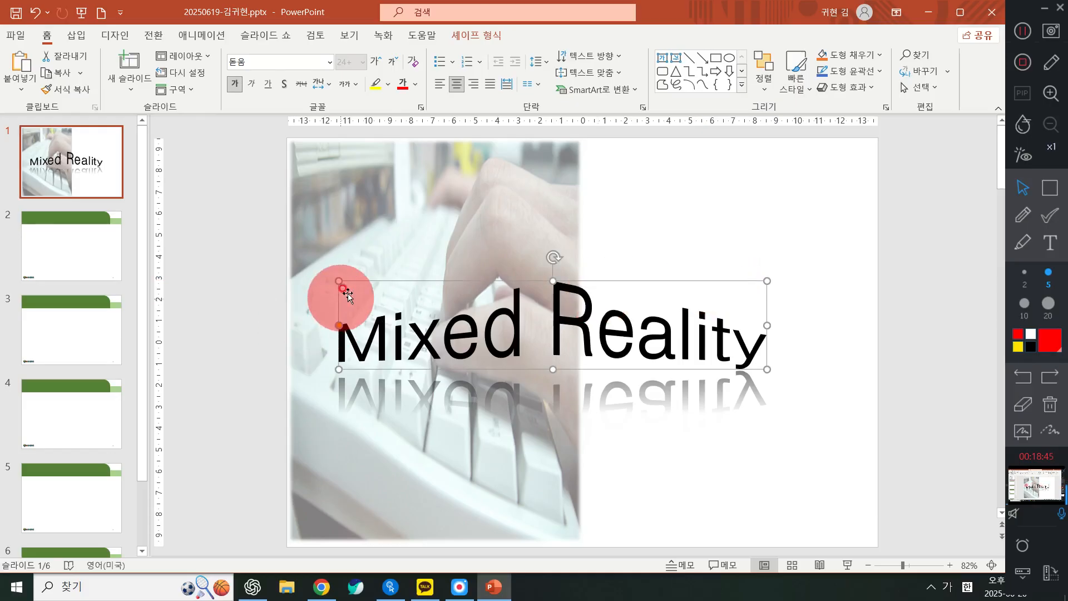
left_click_drag(339, 279, 364, 278)
left_click_drag(767, 323, 775, 323)
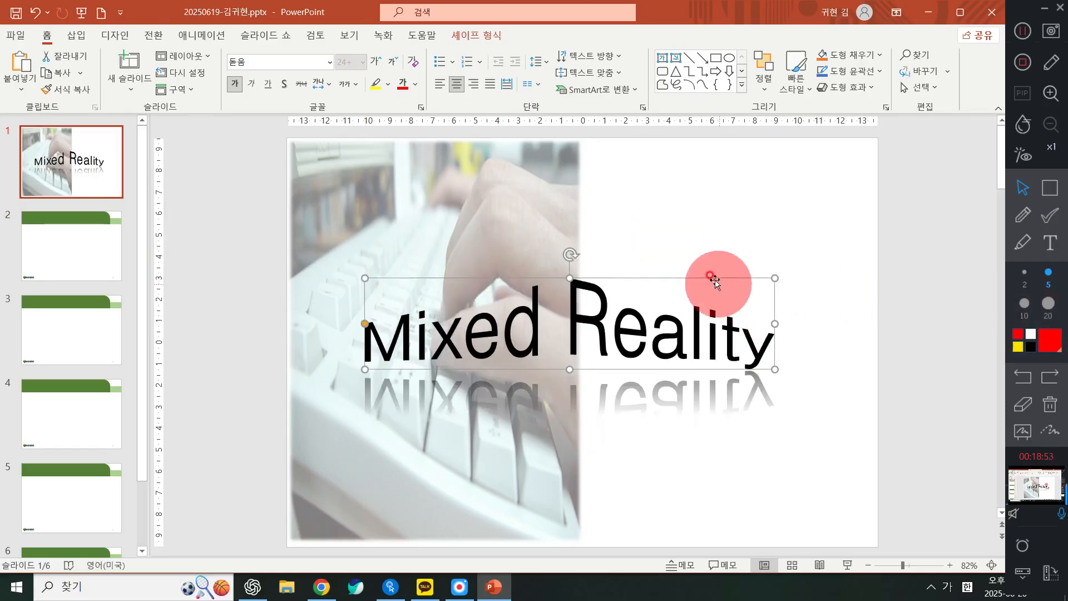
left_click(694, 276)
mouse_move(695, 276)
left_mouse_down()
mouse_move(682, 273)
mouse_move(691, 279)
left_mouse_up()
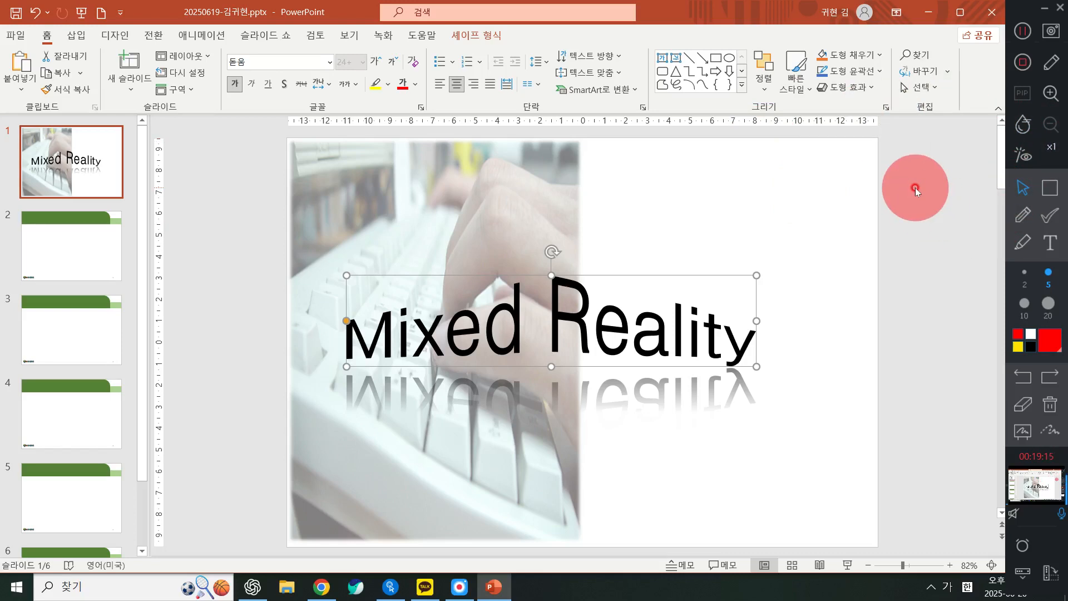
Start inserting a picture from this device and select 로고2.jpg in the ITQ Picture folder
left_click(76, 37)
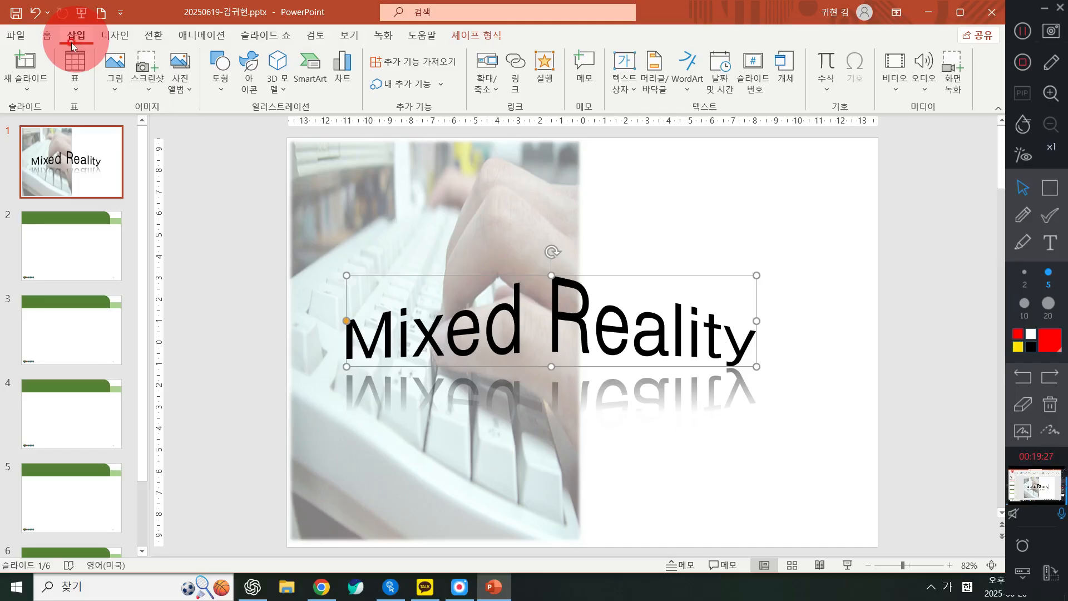
left_click(125, 72)
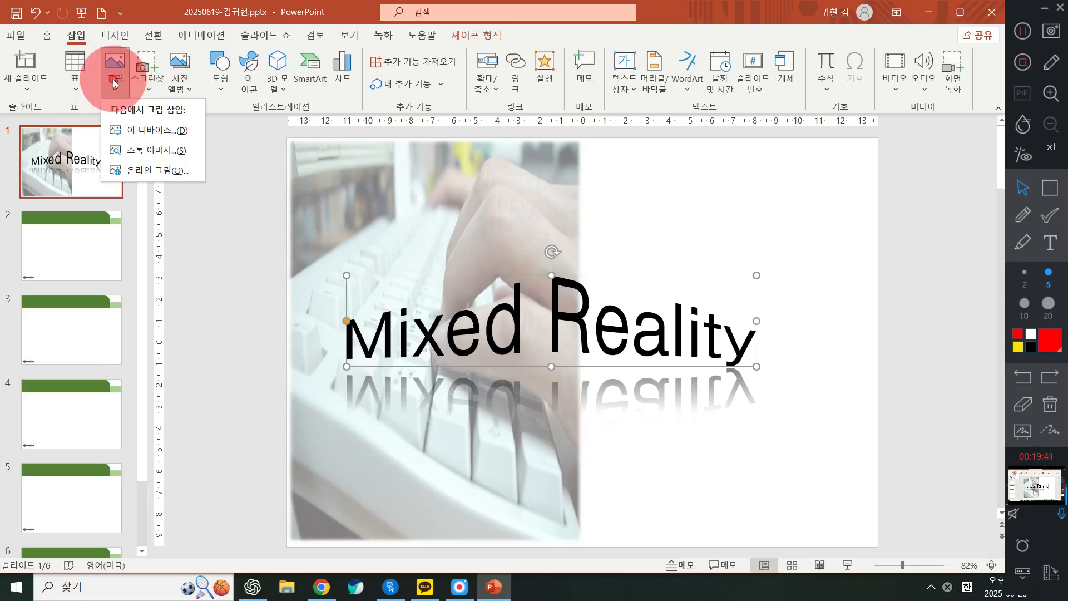
left_click(123, 132)
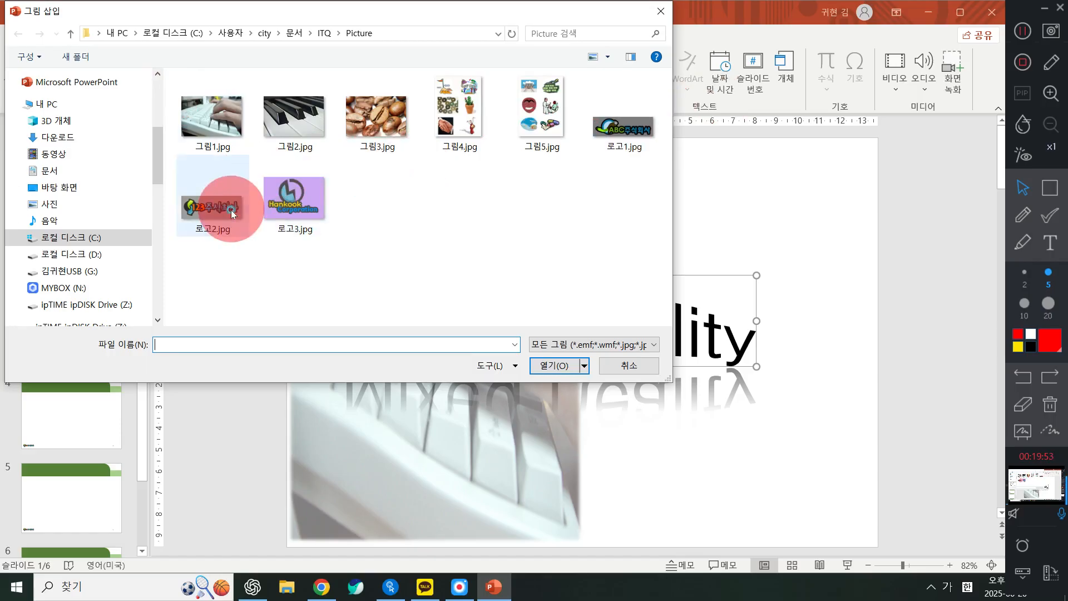
left_click(214, 196)
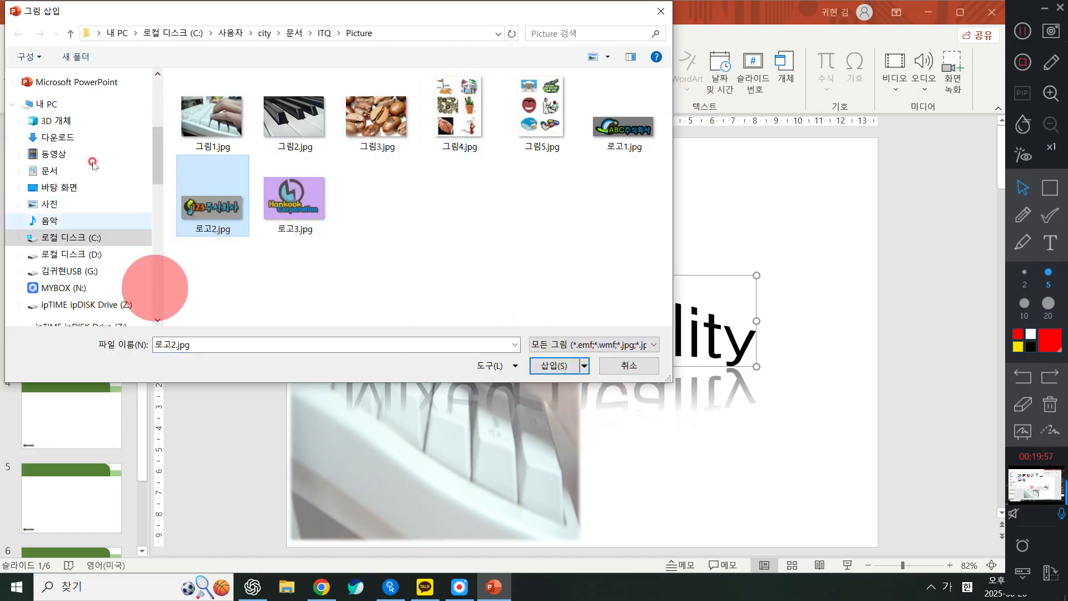
Switch the file list in the picture insertion dialog to the details (자세히) view
left_click(612, 58)
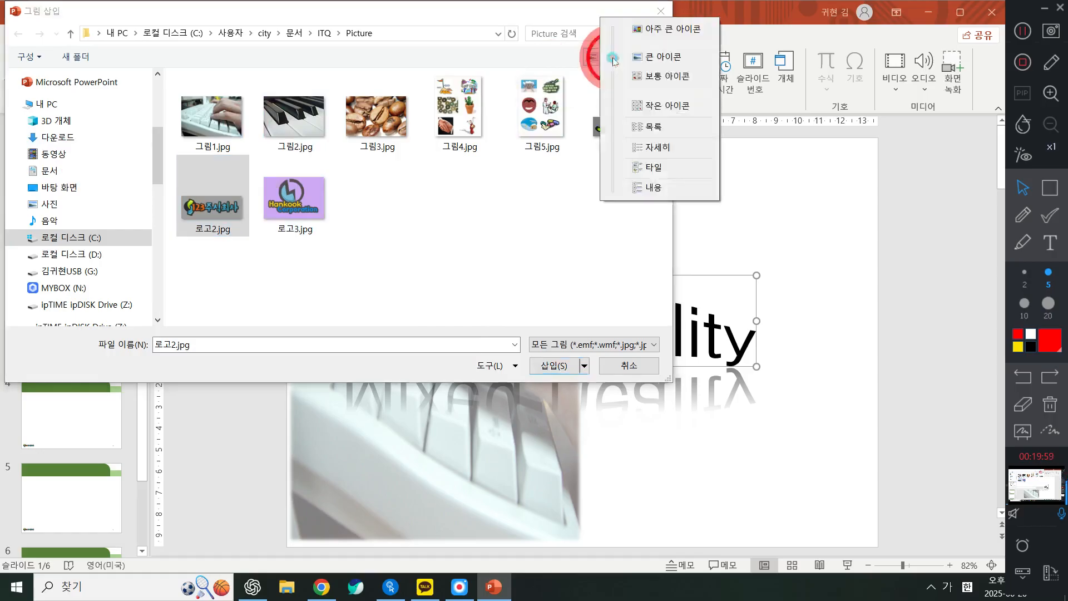
left_click(649, 146)
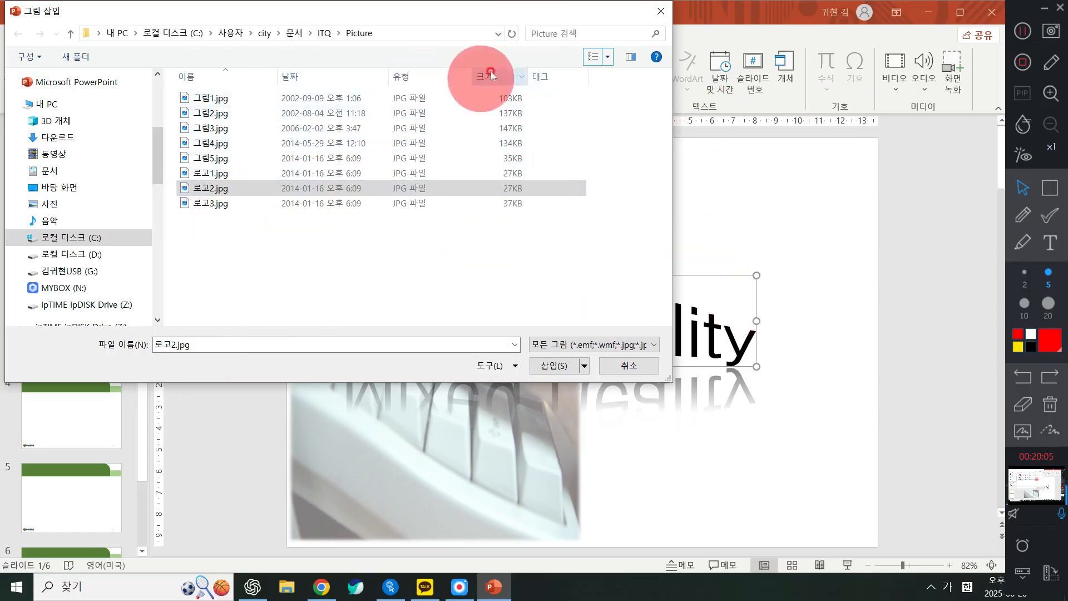
left_click(608, 57)
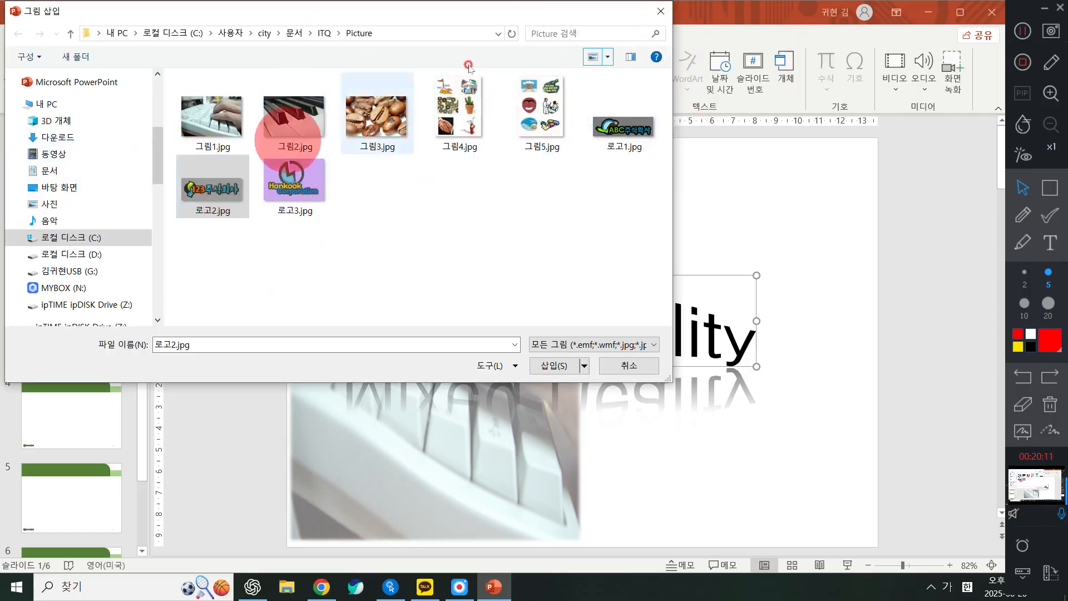
left_click(607, 56)
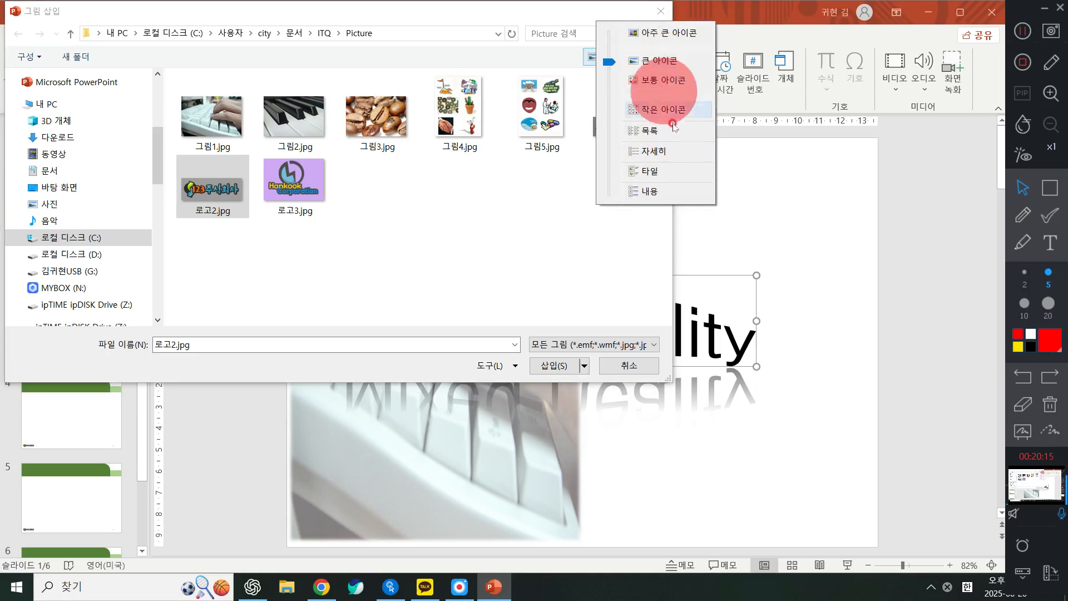
left_click(648, 151)
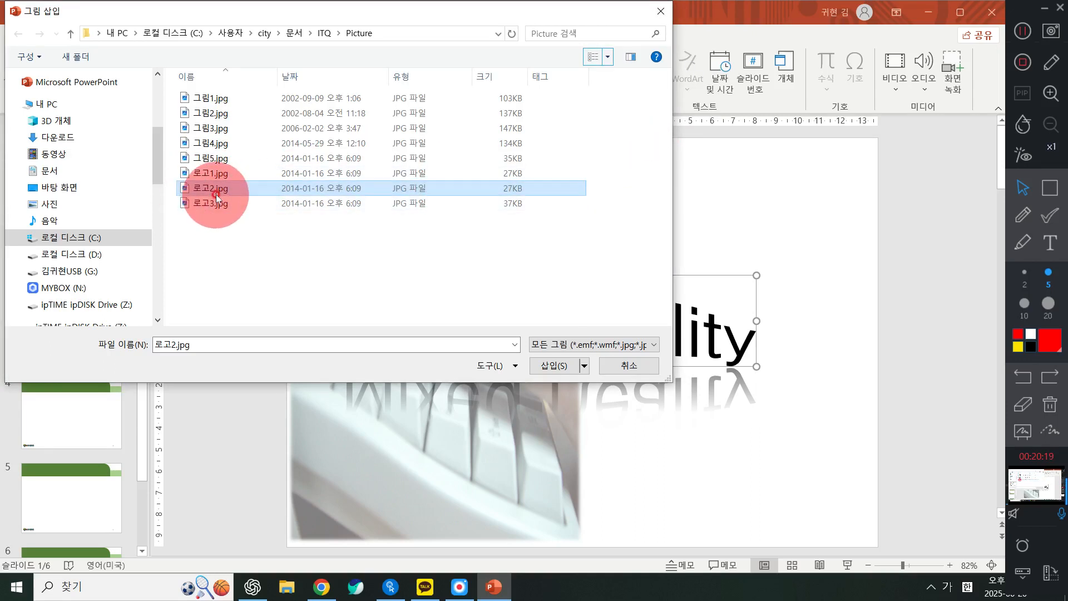
Insert 로고2.jpg and move the logo to the upper-right corner of slide 1
left_click(552, 372)
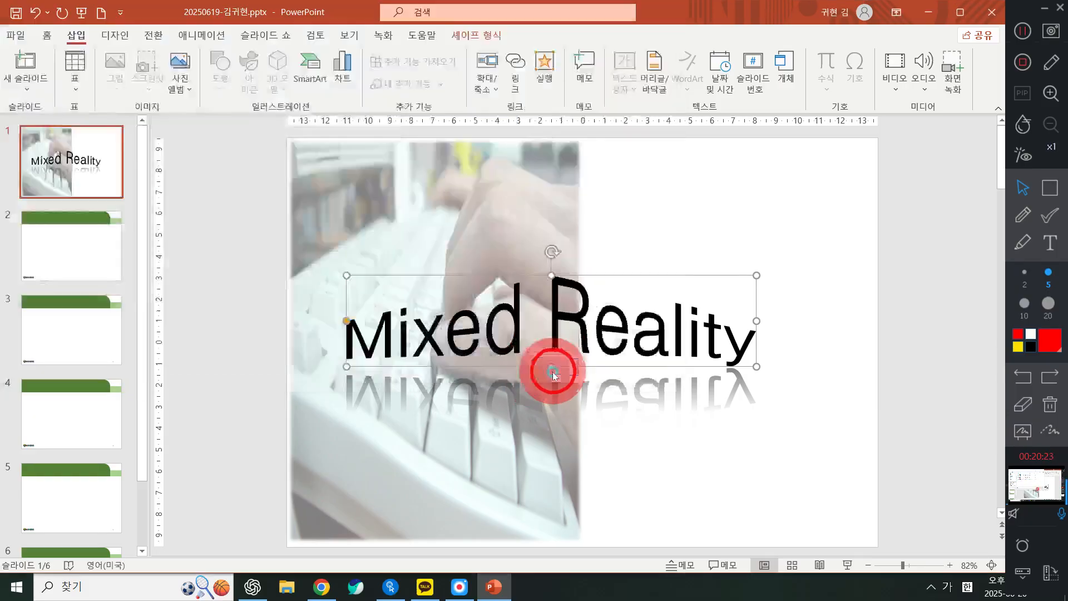
left_click_drag(532, 339, 757, 189)
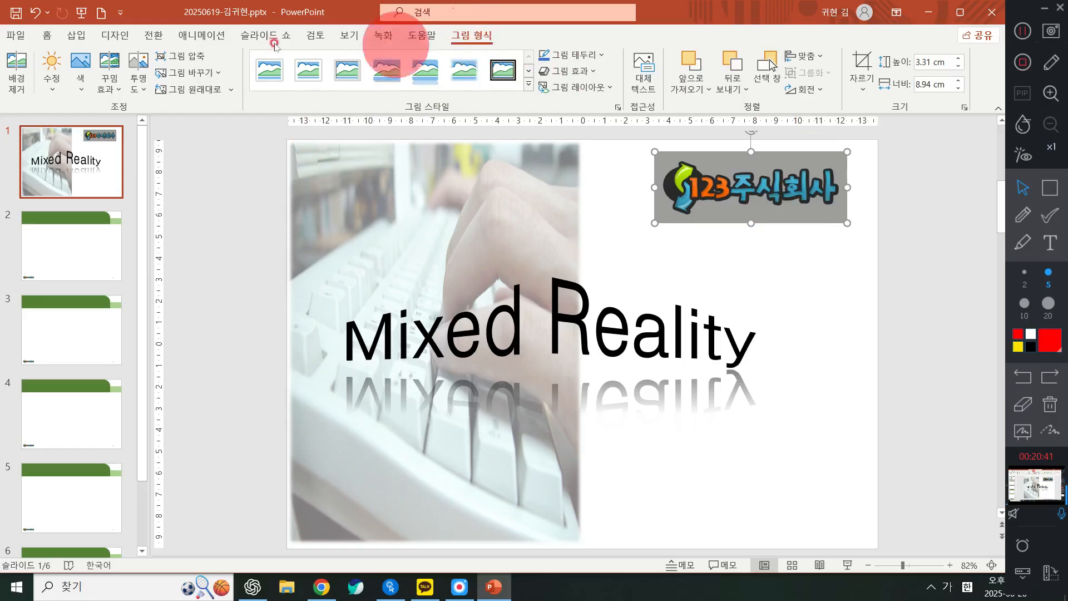
Make the gray background of the 로고2.jpg logo on slide 1 transparent
left_click(81, 75)
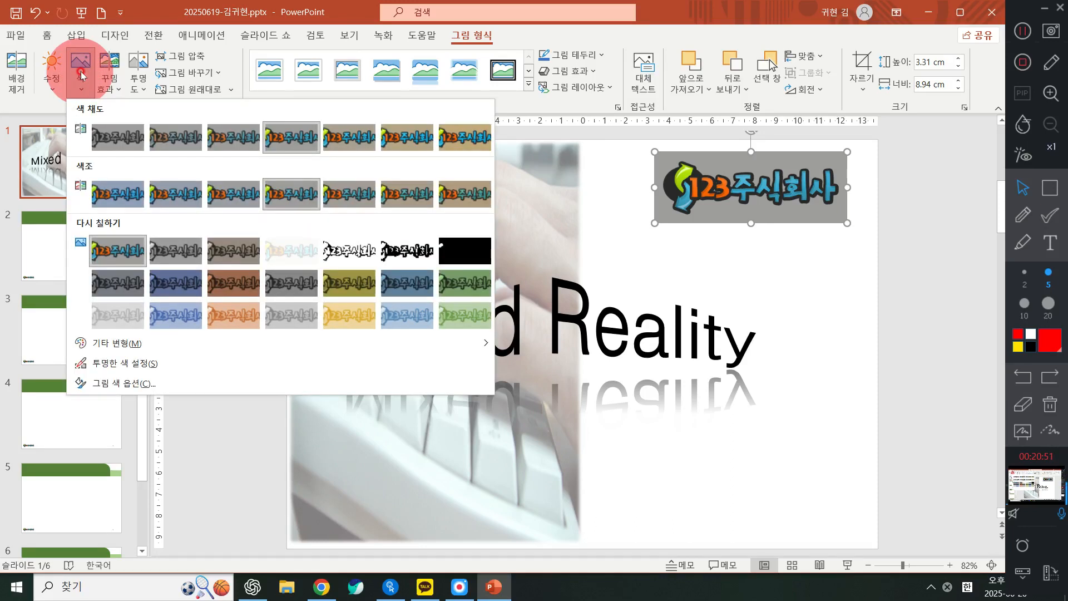
left_click(120, 363)
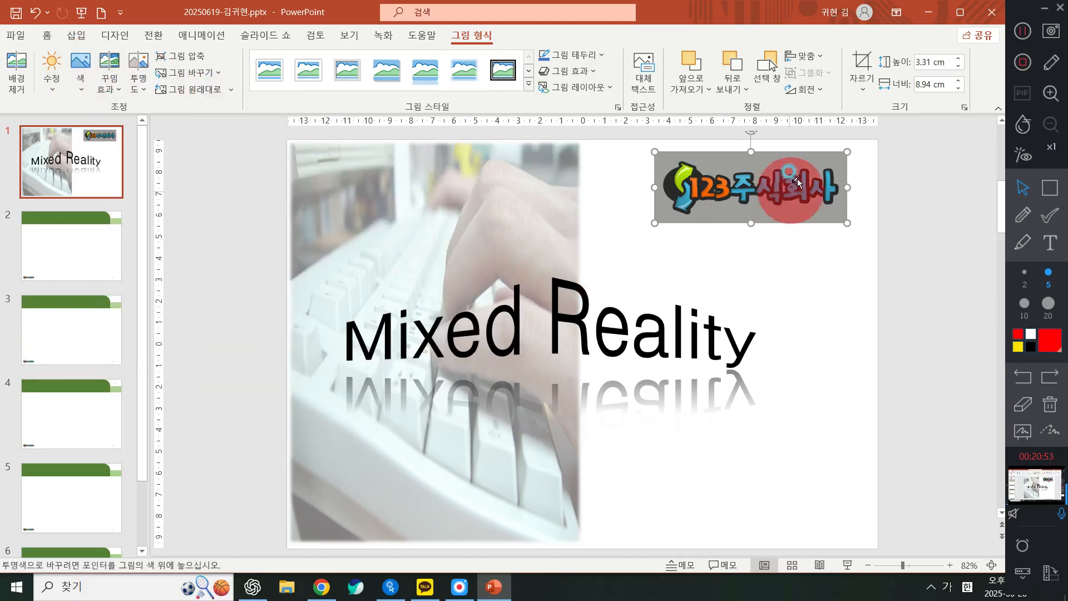
left_click(796, 165)
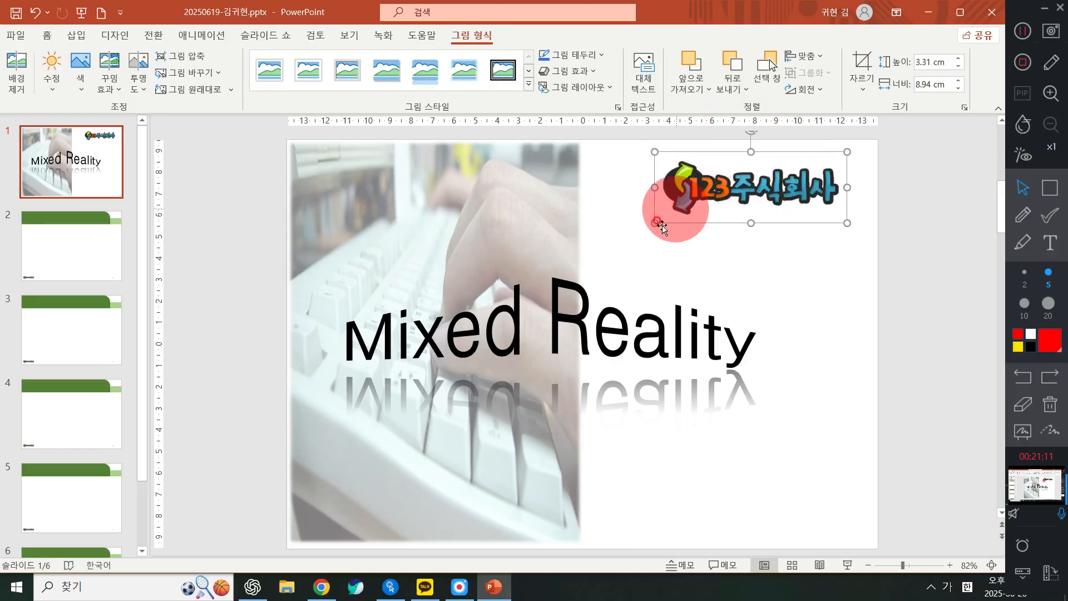
Shrink the logo to about 5.82 cm wide and 2.15 cm high, and move it closer to slide 1's upper-right corner
left_click_drag(653, 220, 699, 196)
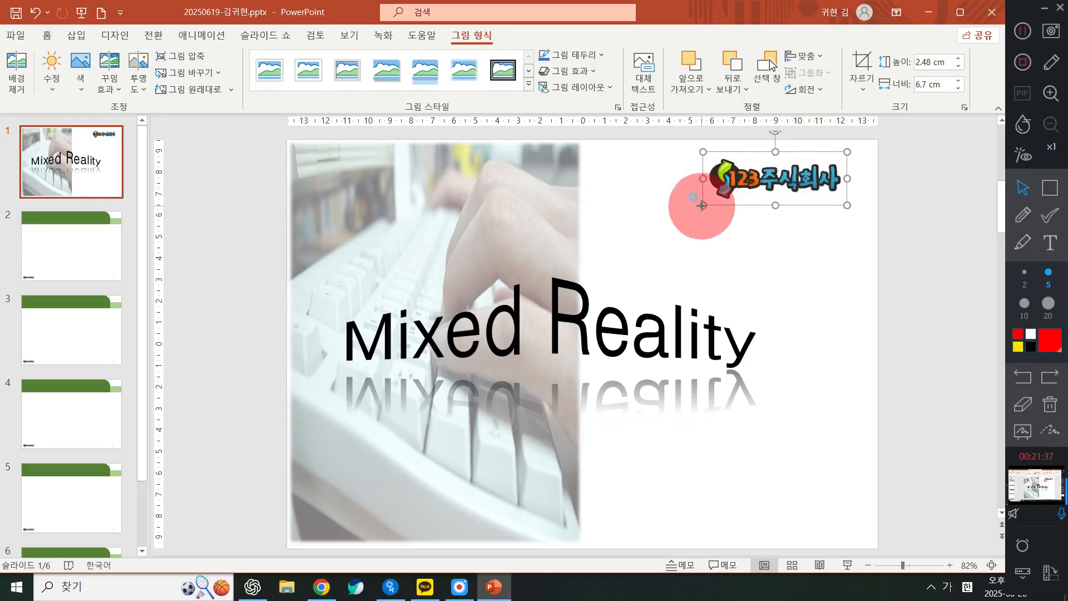
left_click(700, 206)
left_click(809, 176)
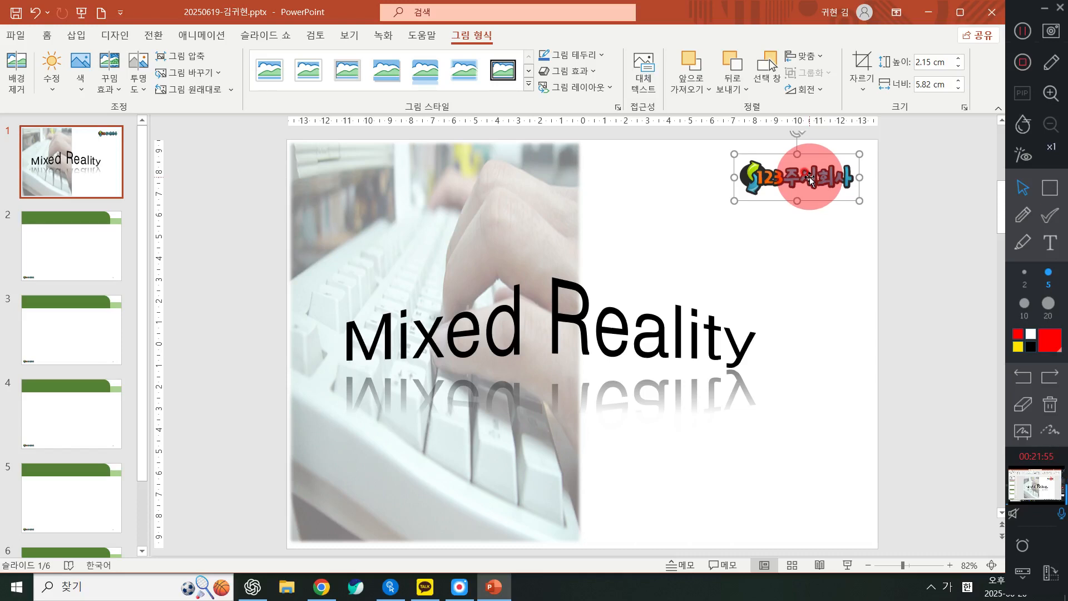
Save and close the presentation, and minimize the 스팟 마우스 window to clear the desktop
left_click(13, 15)
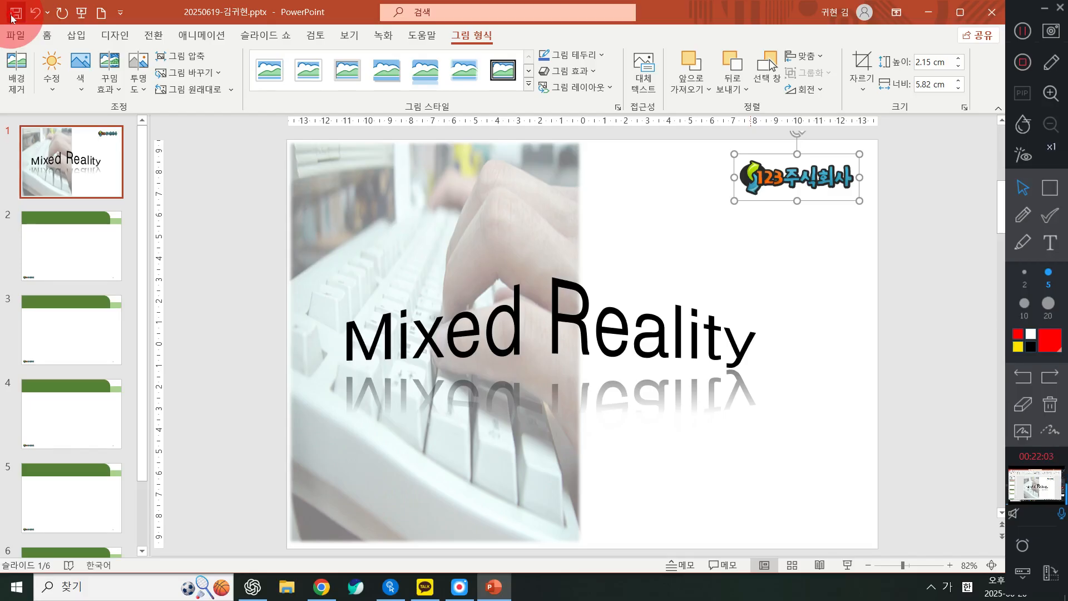
left_click(992, 12)
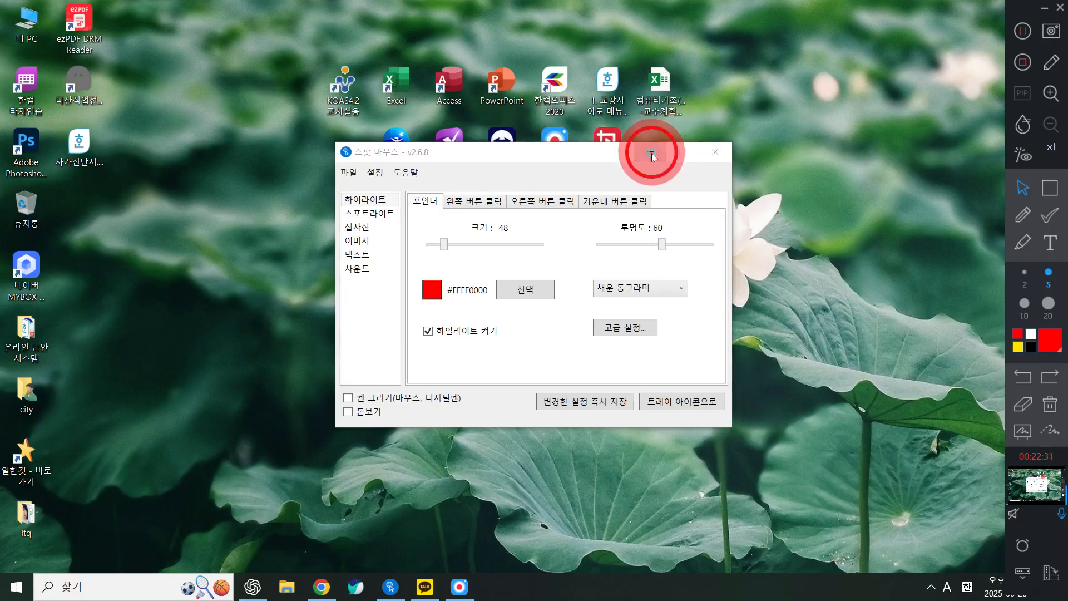
left_click(651, 151)
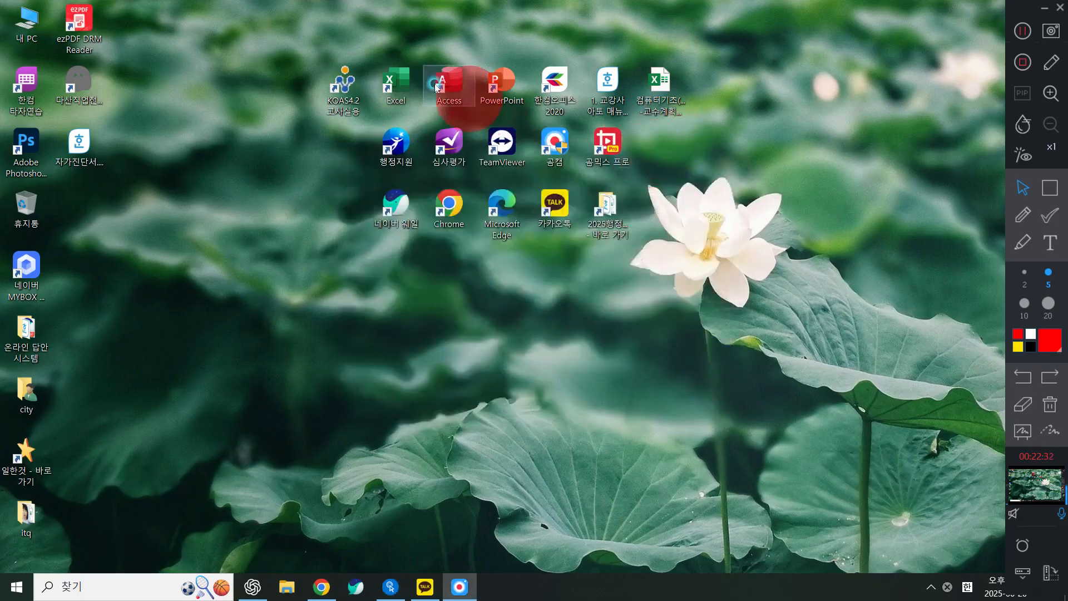
left_click(489, 83)
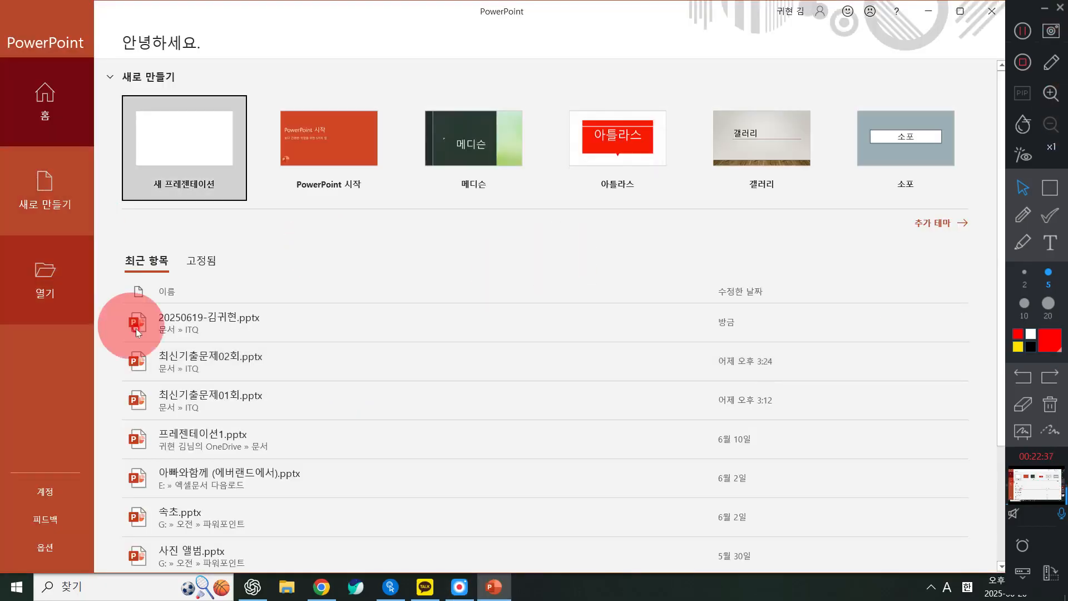
left_click(215, 416)
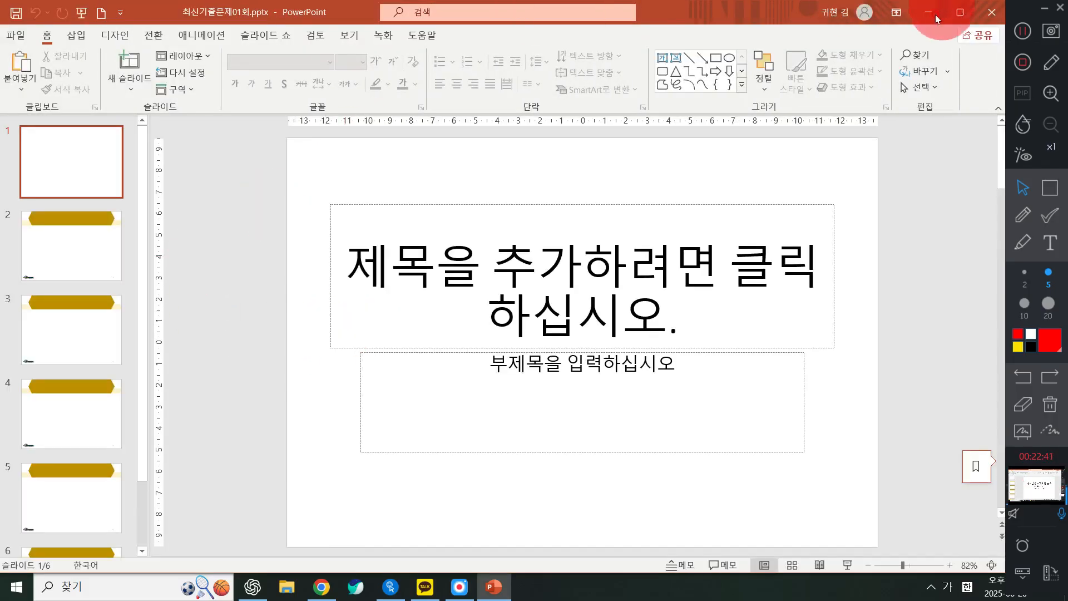
left_click(993, 3)
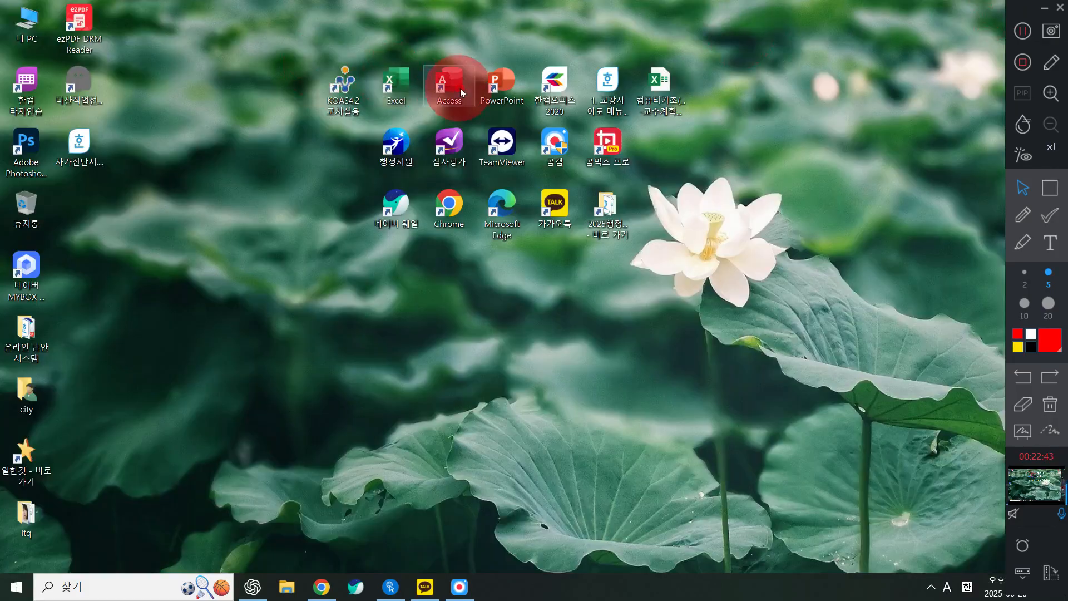
Start PowerPoint, open the recent file 최신기출문제01회.pptx and go to slide 1
double_click(494, 88)
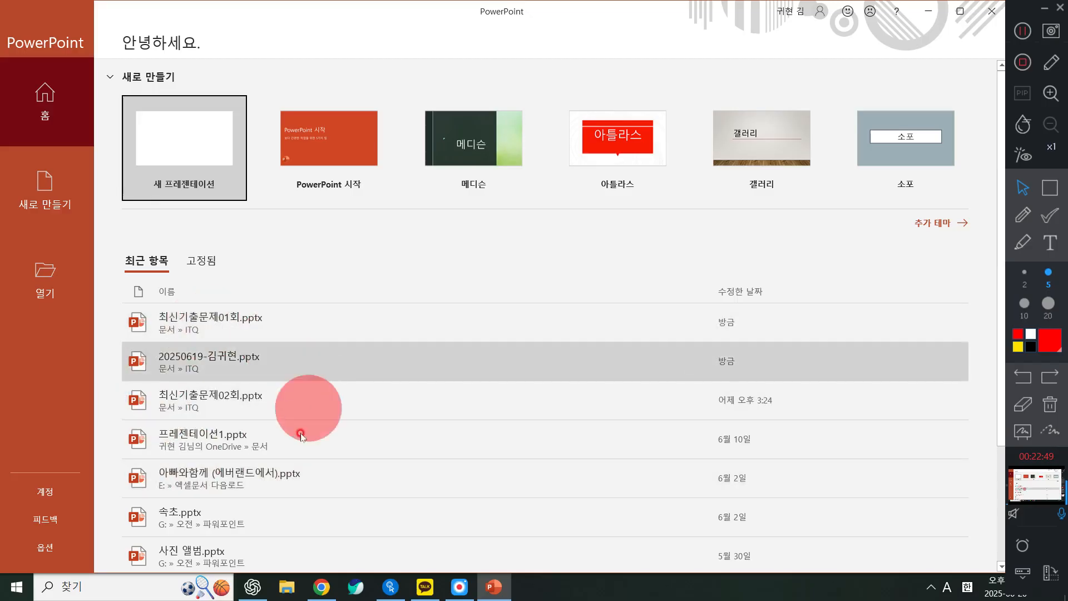
left_click(206, 323)
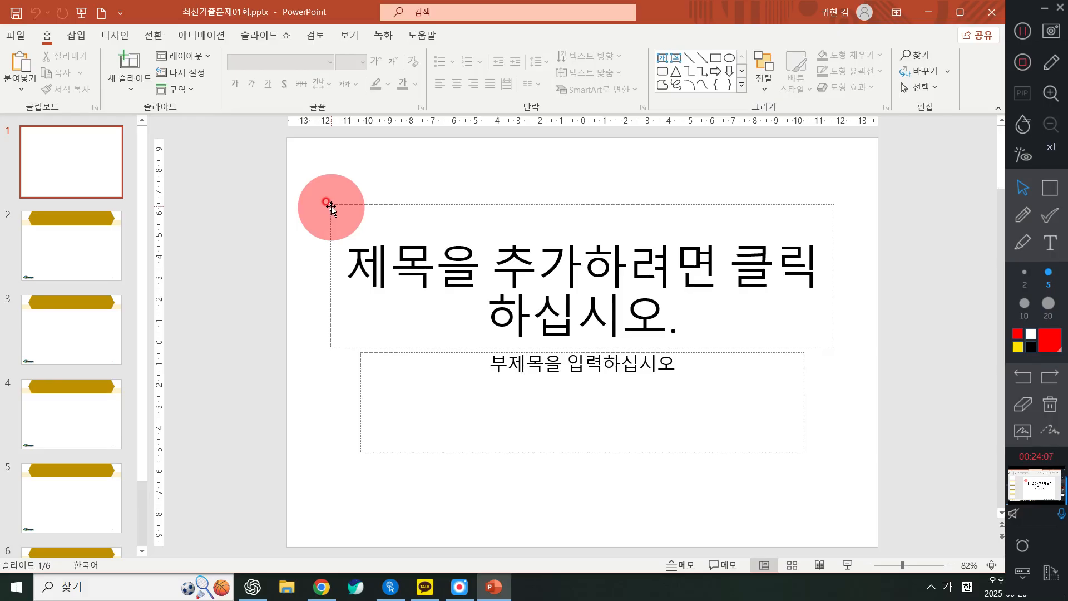
scroll(362, 211, "down", 1)
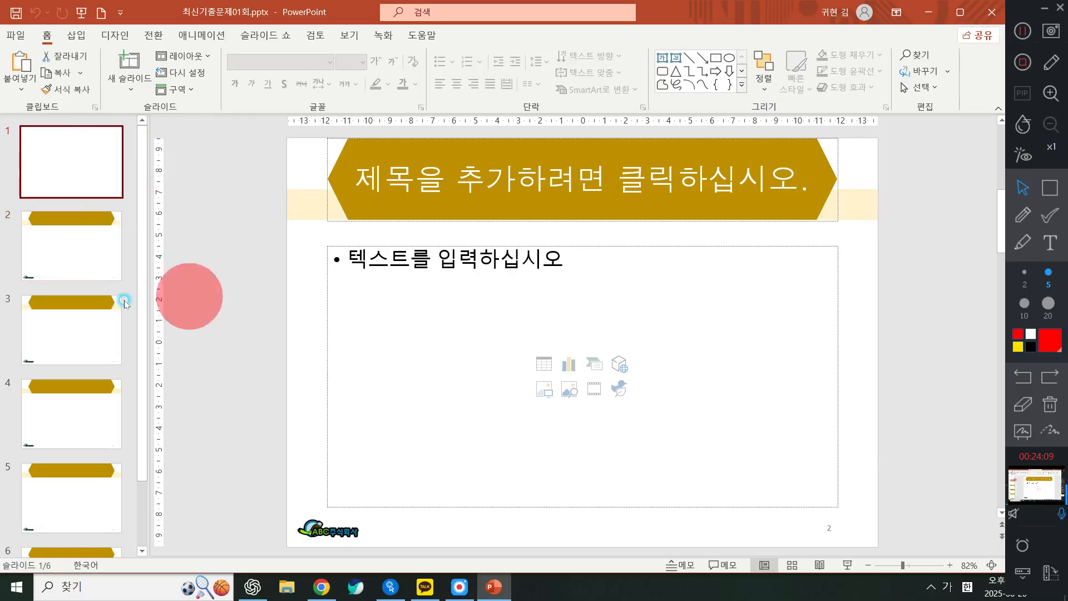
left_click(61, 161)
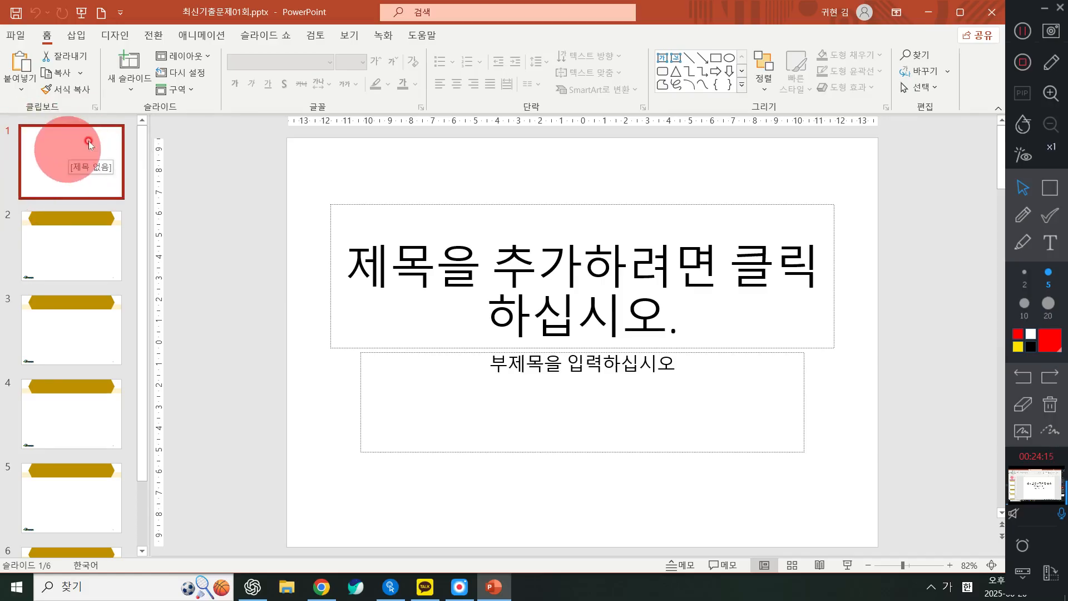
left_click(1024, 32)
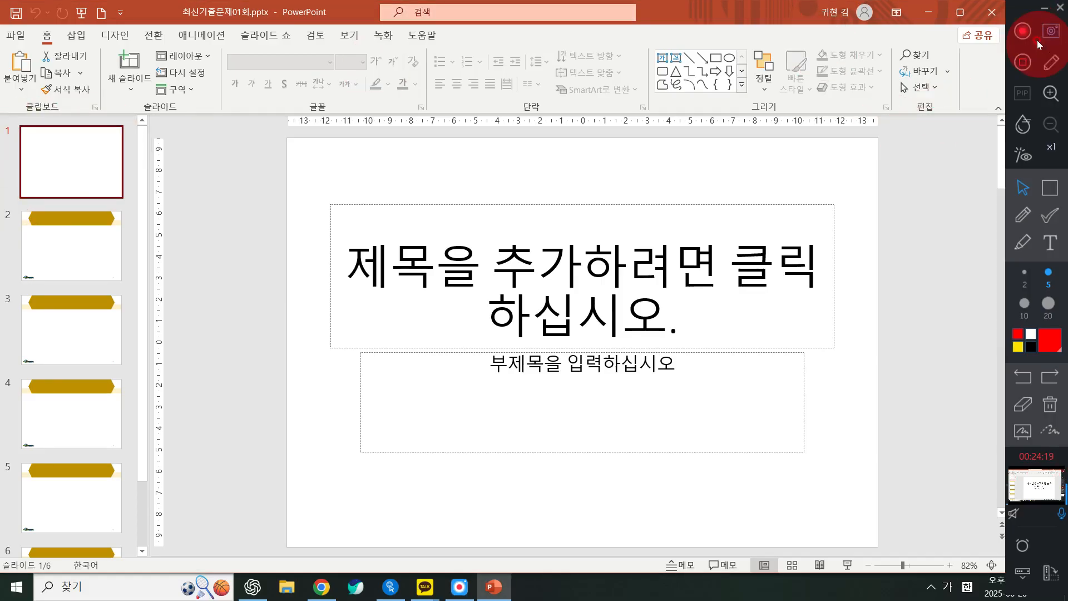
left_click(1024, 32)
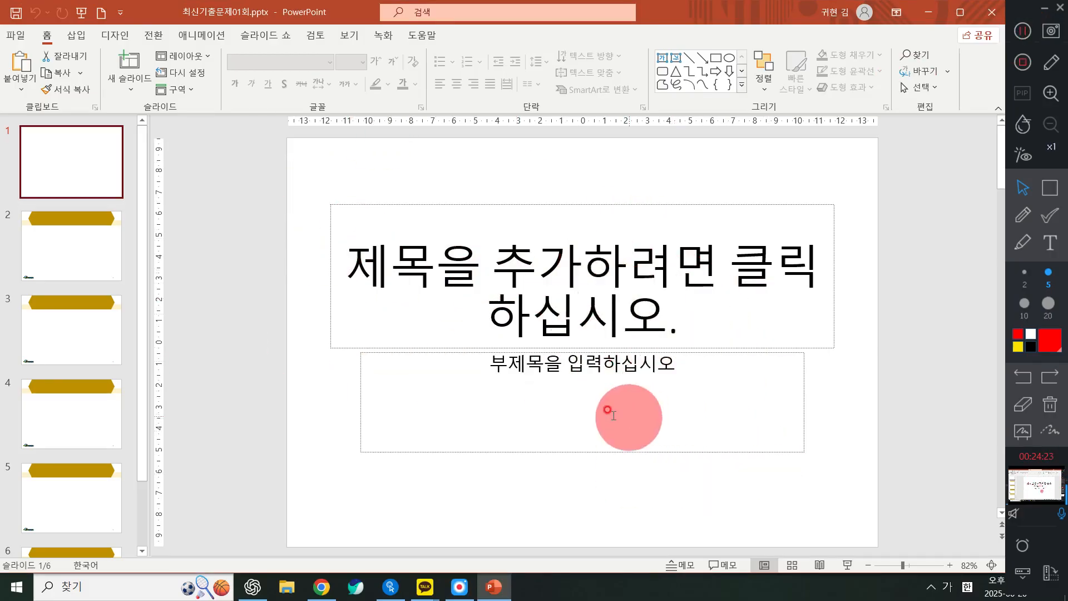
Delete the title and subtitle placeholders from slide 1
key("ctrl+a")
left_click(276, 273)
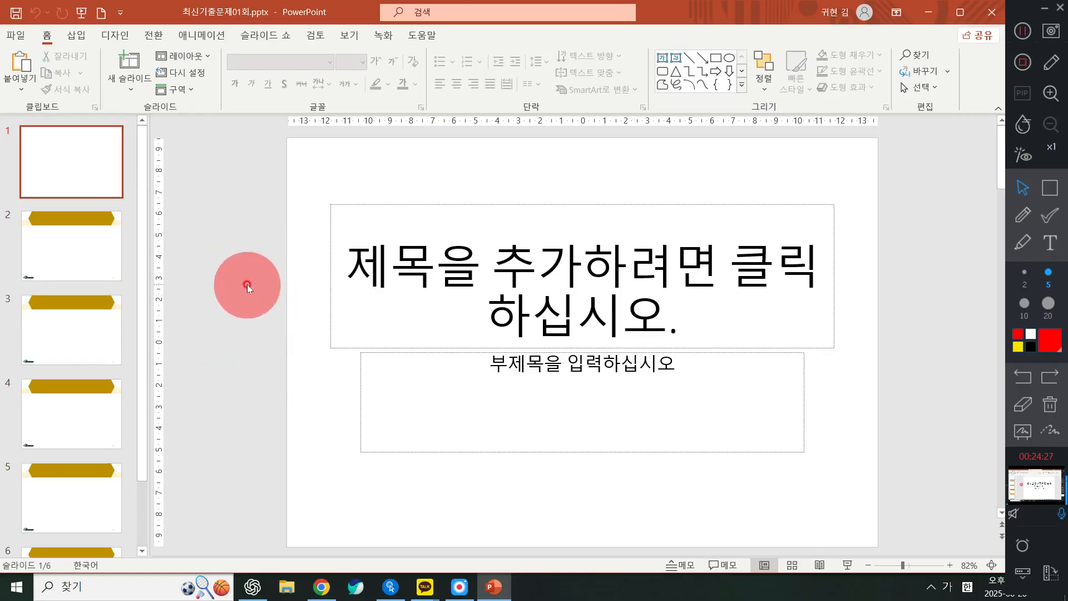
key("ctrl+a")
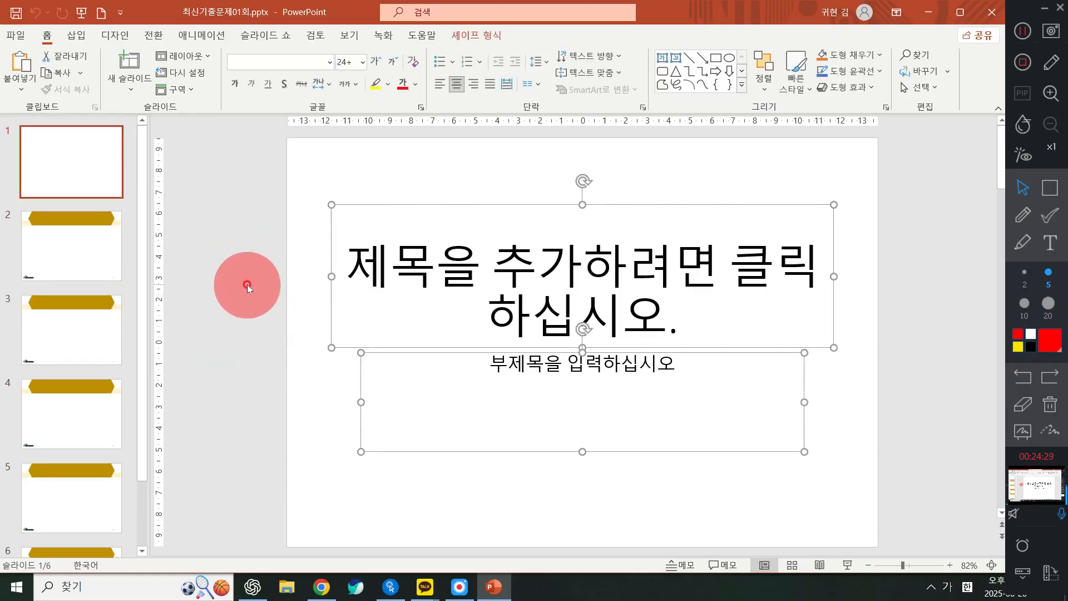
key("Delete")
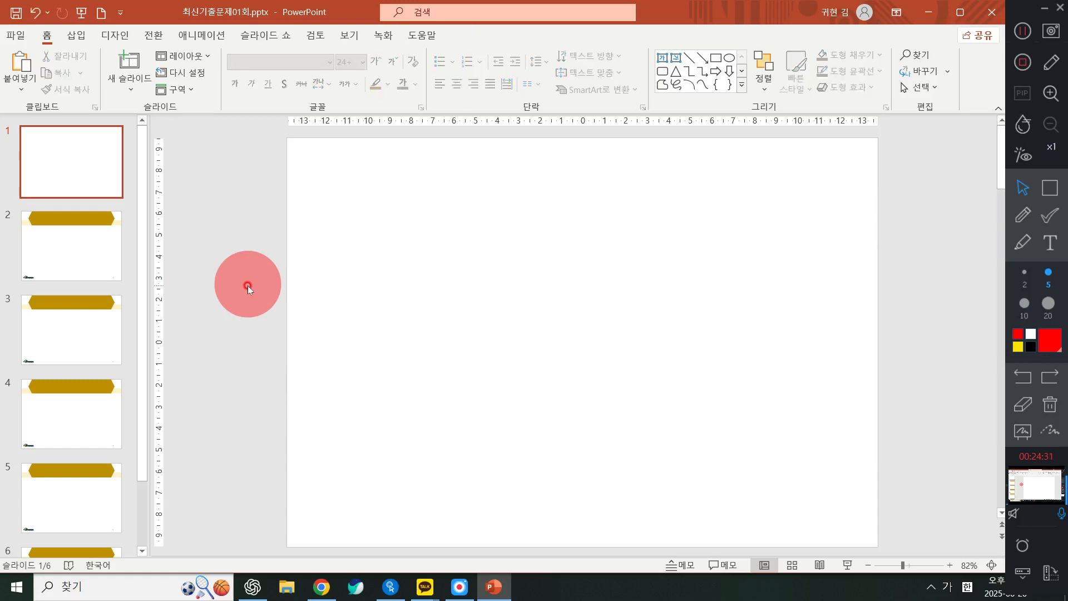
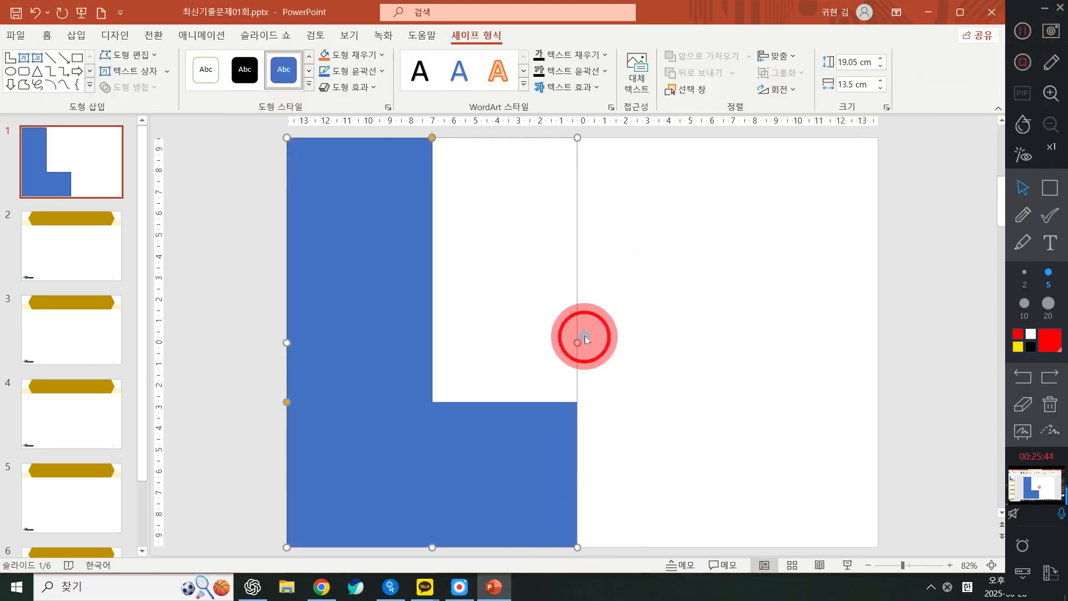
Widen the blue L-shape on slide 1 to about 13.76 cm so its right edge reaches the slide's center
left_click(1022, 31)
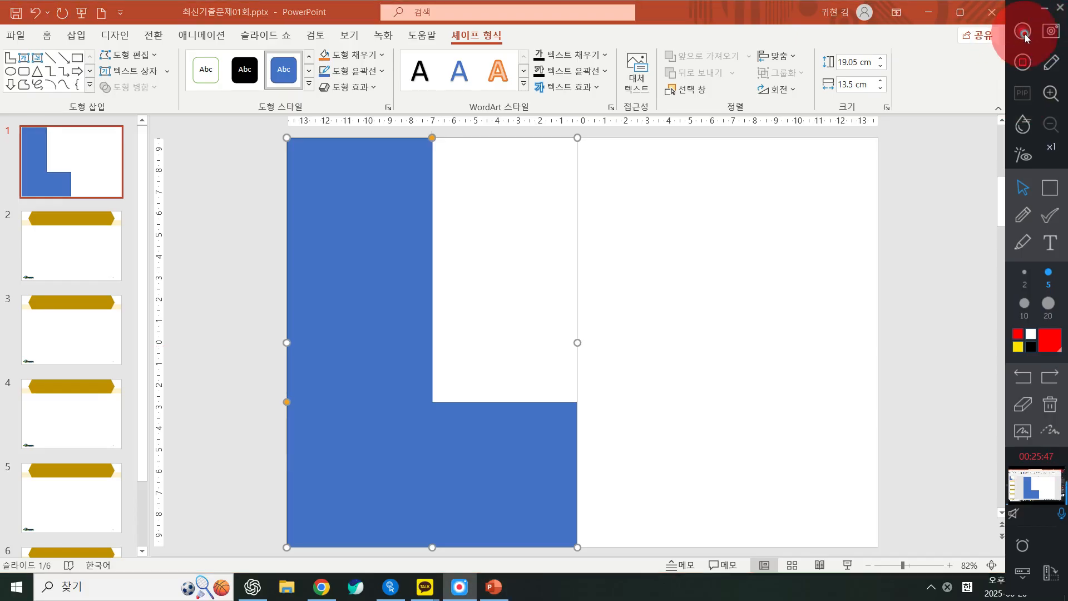
left_click_drag(573, 342, 583, 342)
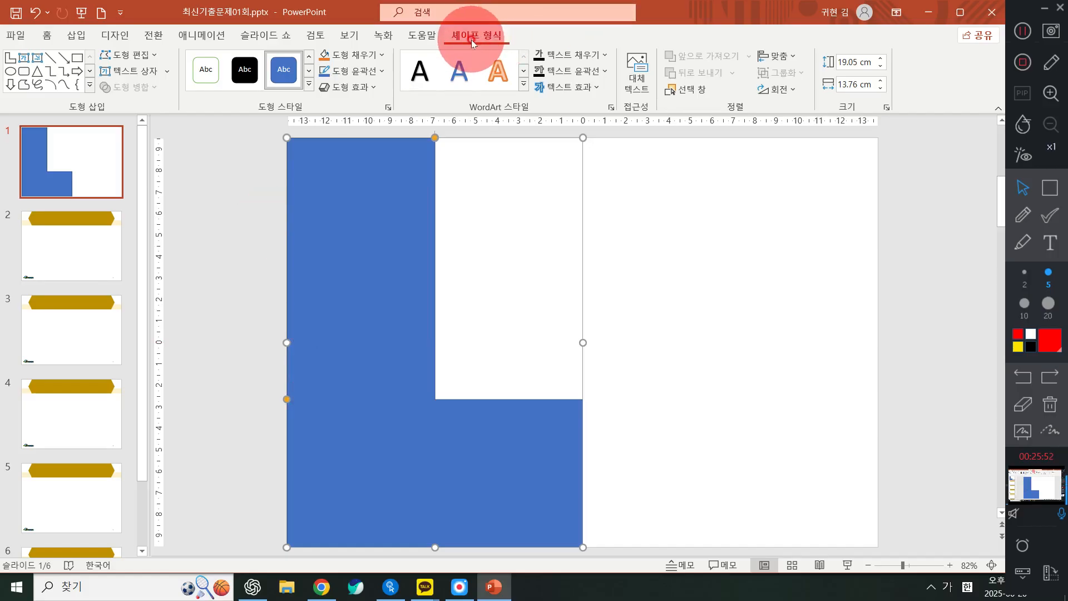
left_click(354, 54)
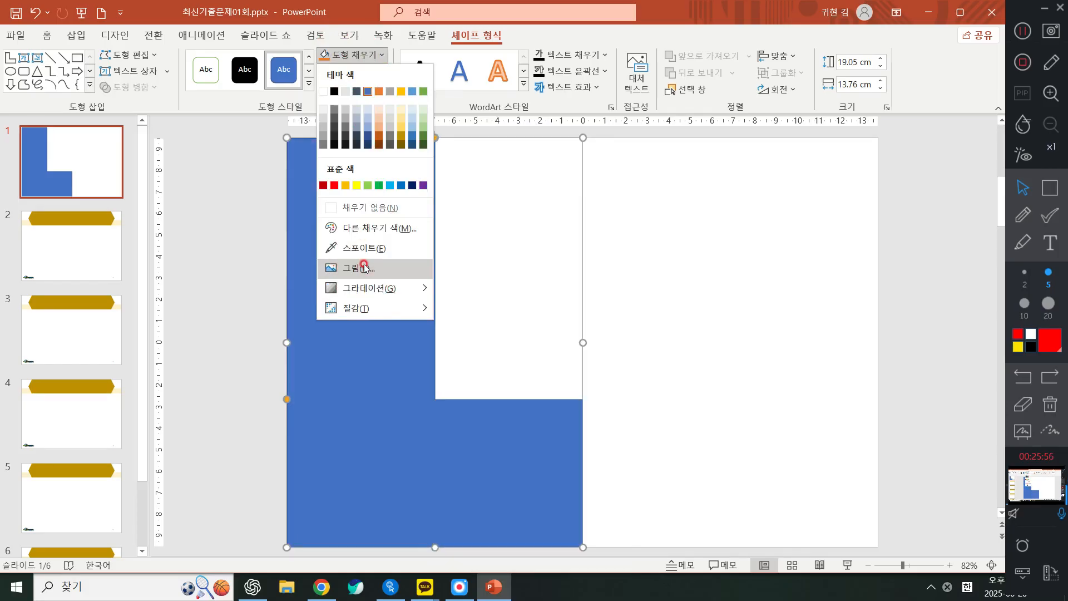
left_click(364, 266)
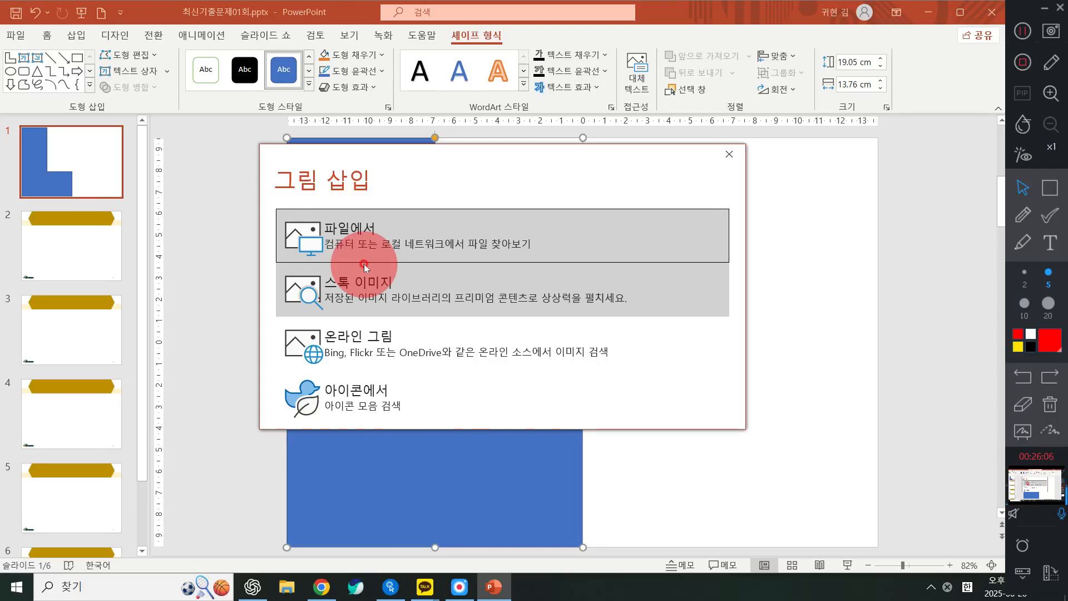
left_click(381, 235)
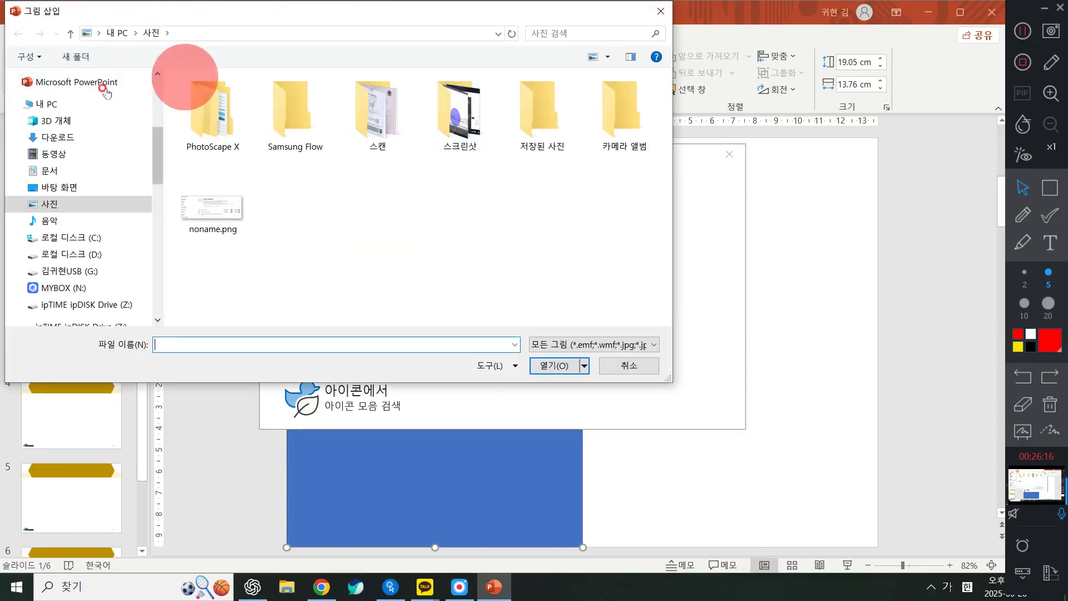
left_click(49, 170)
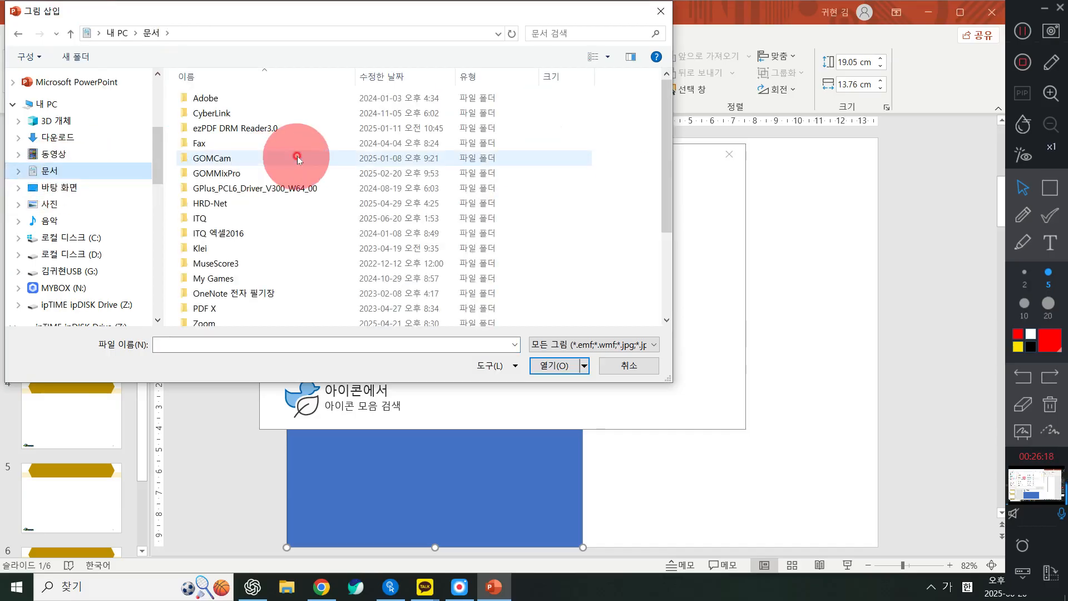
double_click(224, 218)
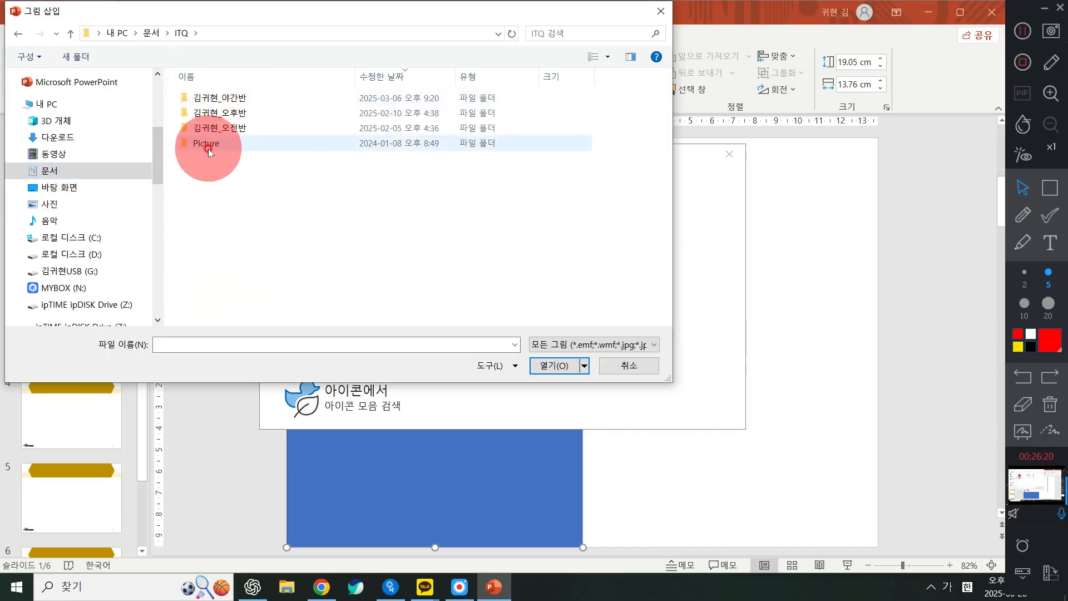
double_click(209, 143)
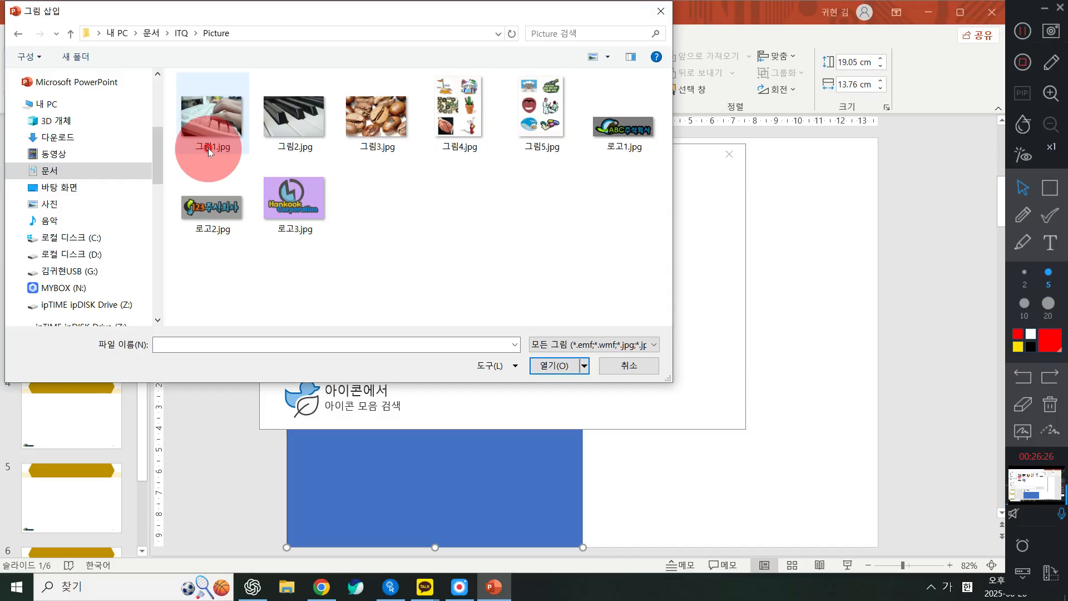
left_click(665, 4)
left_click(726, 156)
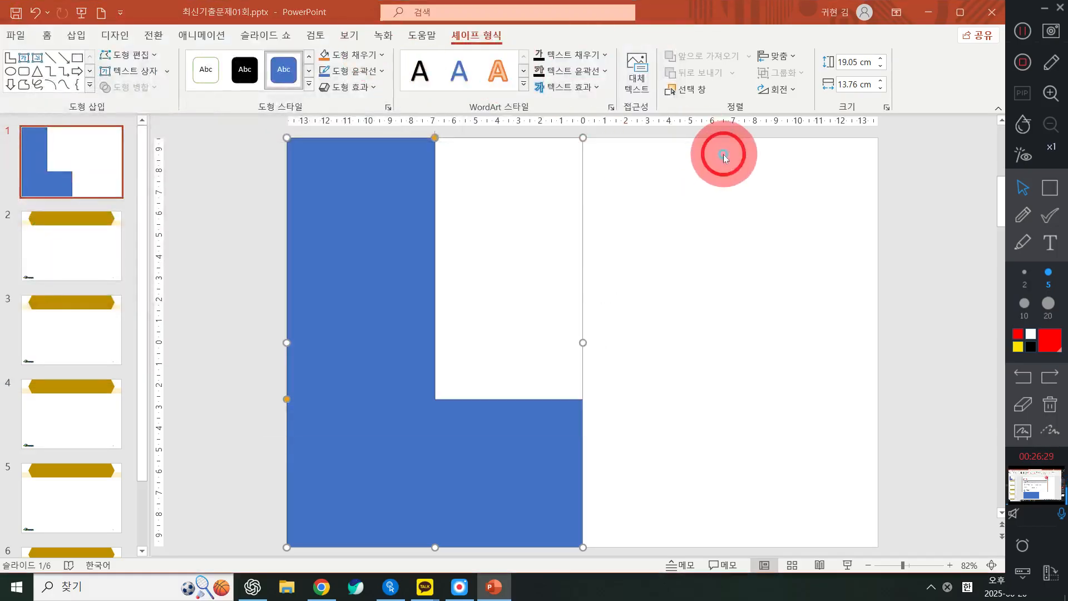
Fill the L-shape on slide 1 with the picture 그림1.jpg from the ITQ Picture folder
left_click(354, 55)
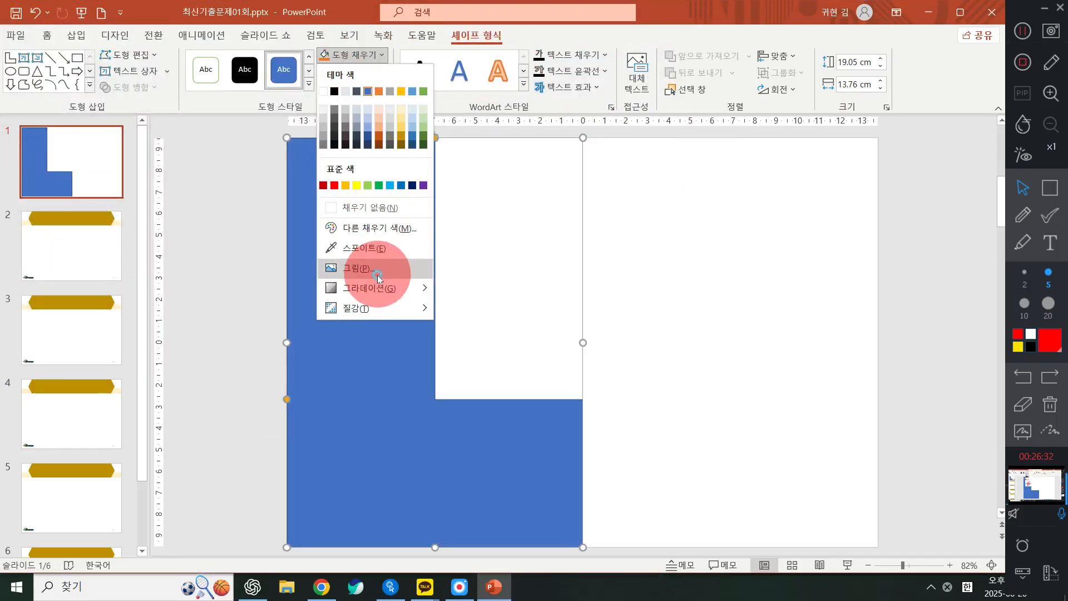
left_click(377, 267)
left_click(346, 226)
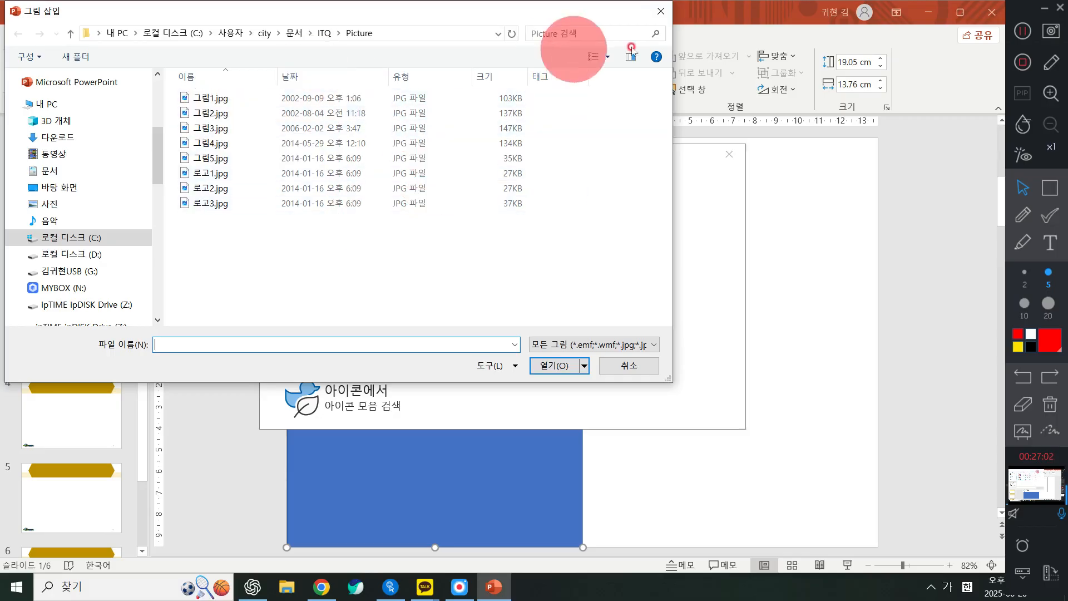
left_click(613, 55)
left_click(645, 53)
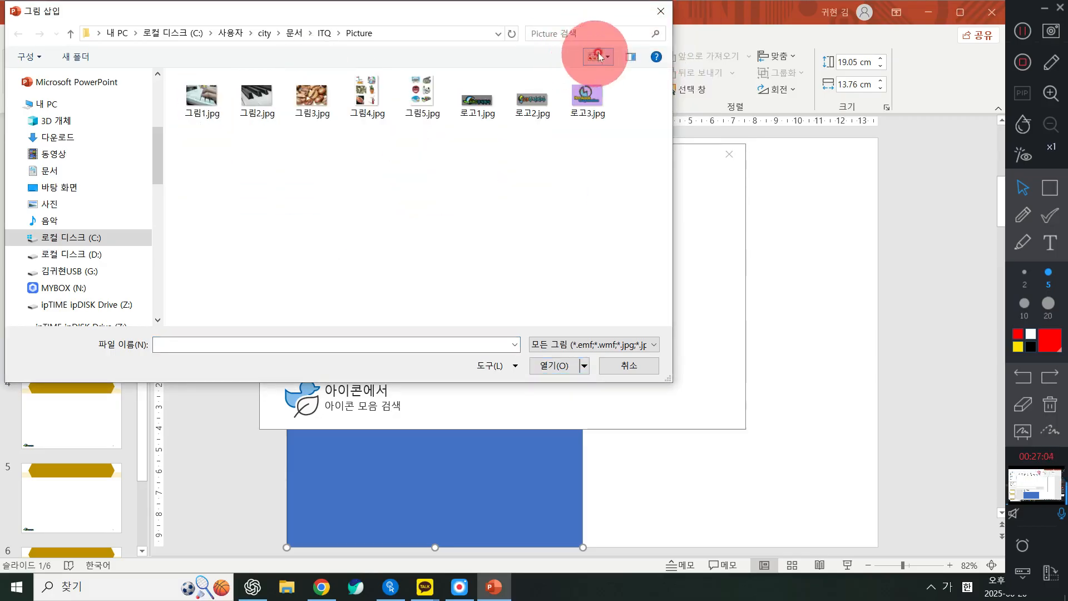
left_click(614, 55)
left_click(636, 35)
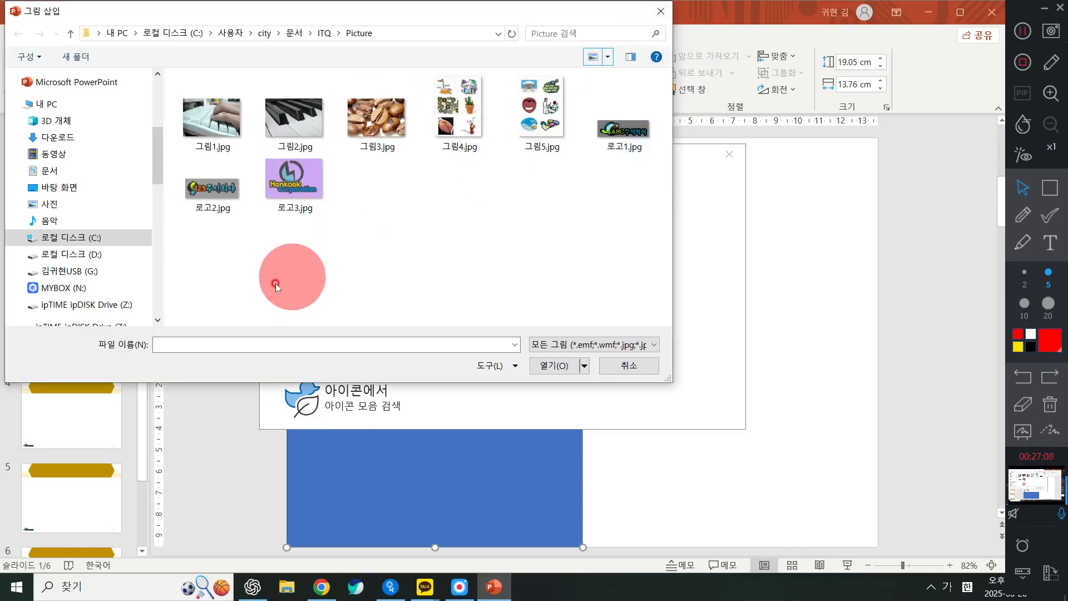
left_click(210, 123)
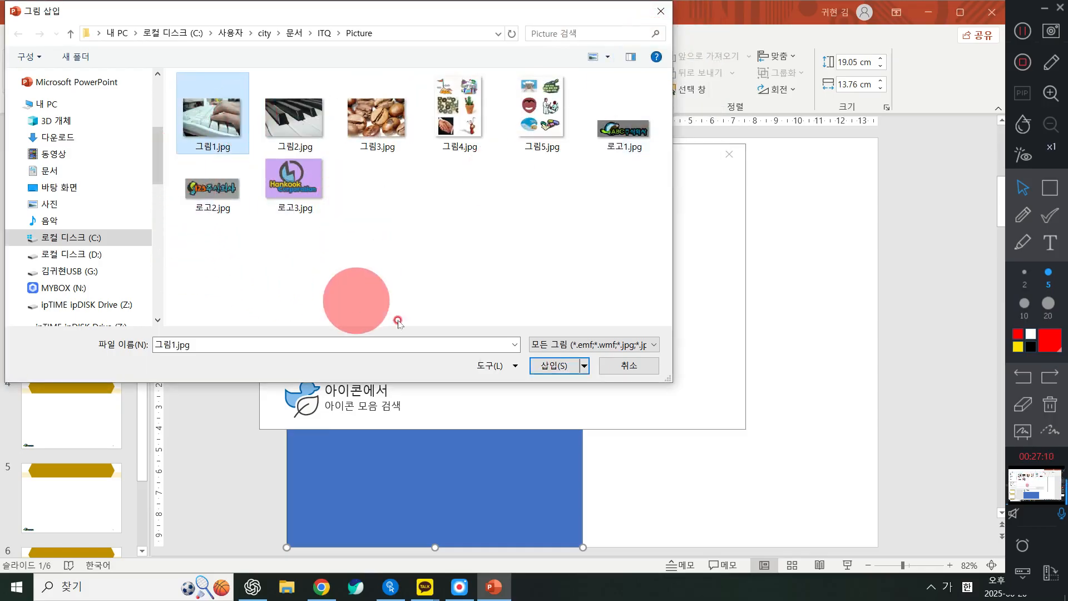
left_click(550, 367)
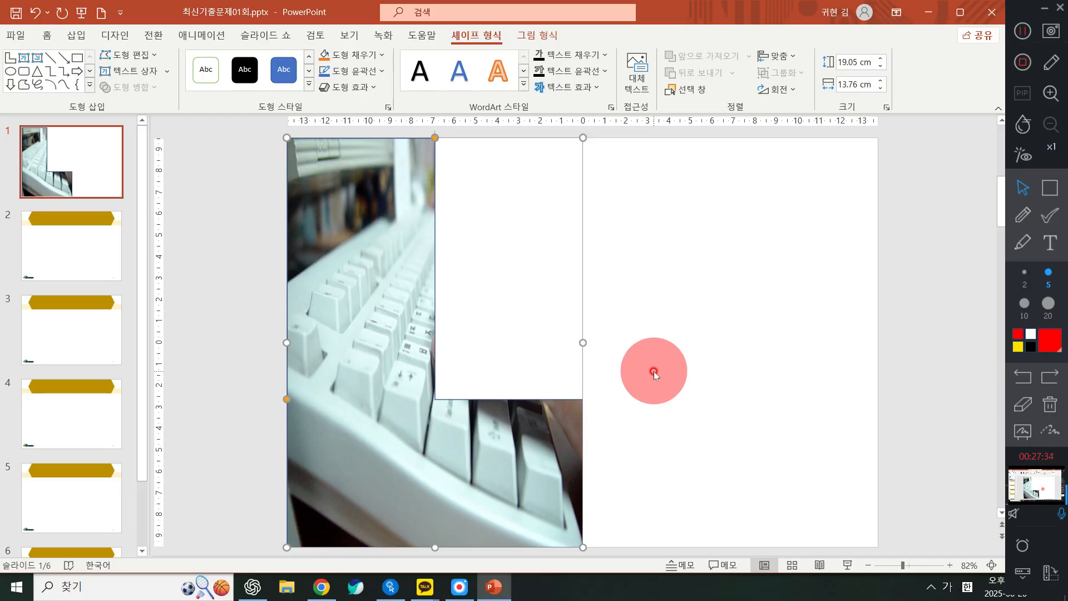
Set the transparency of the L-shape's picture fill to 50%
right_click(371, 230)
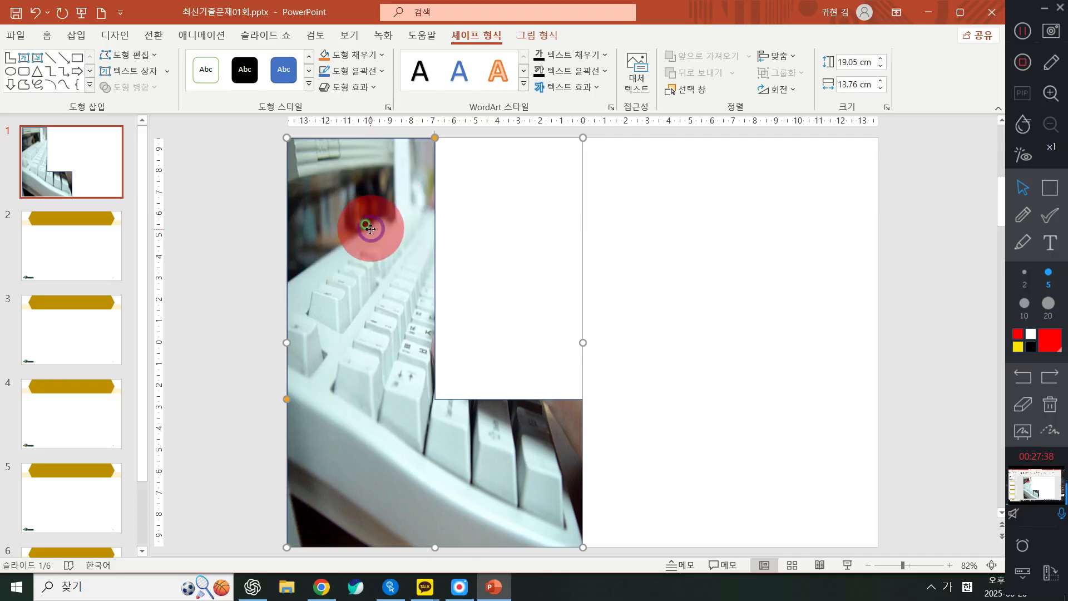
right_click(371, 231)
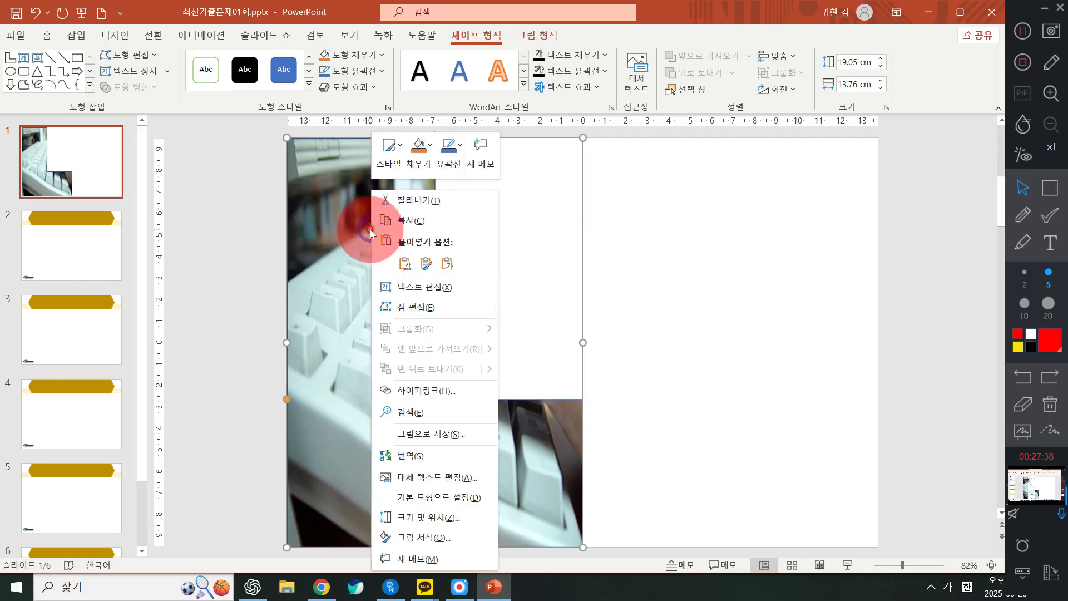
left_click(422, 538)
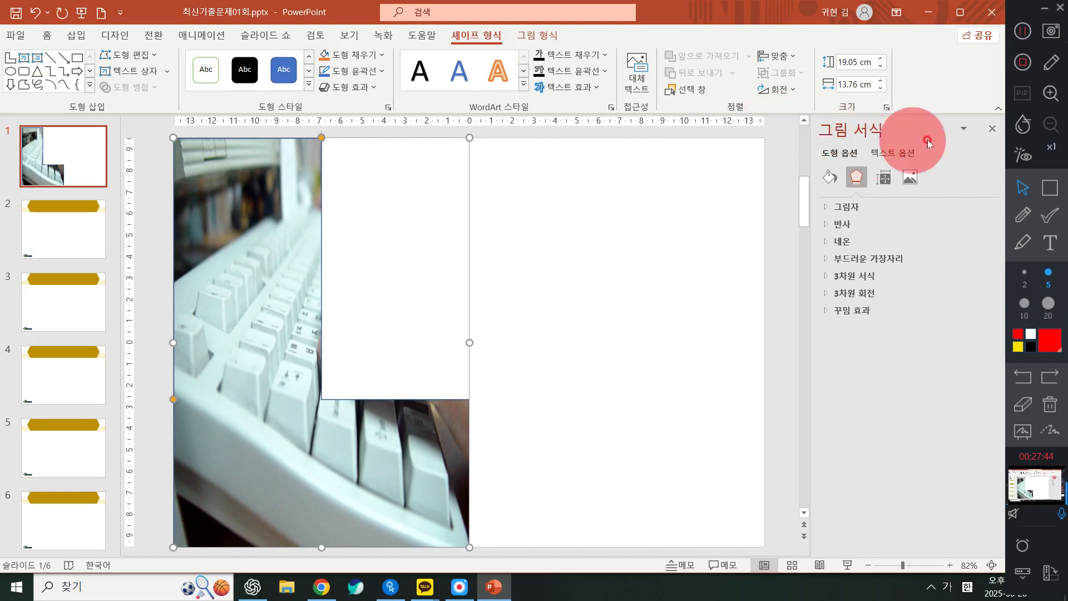
left_click(904, 178)
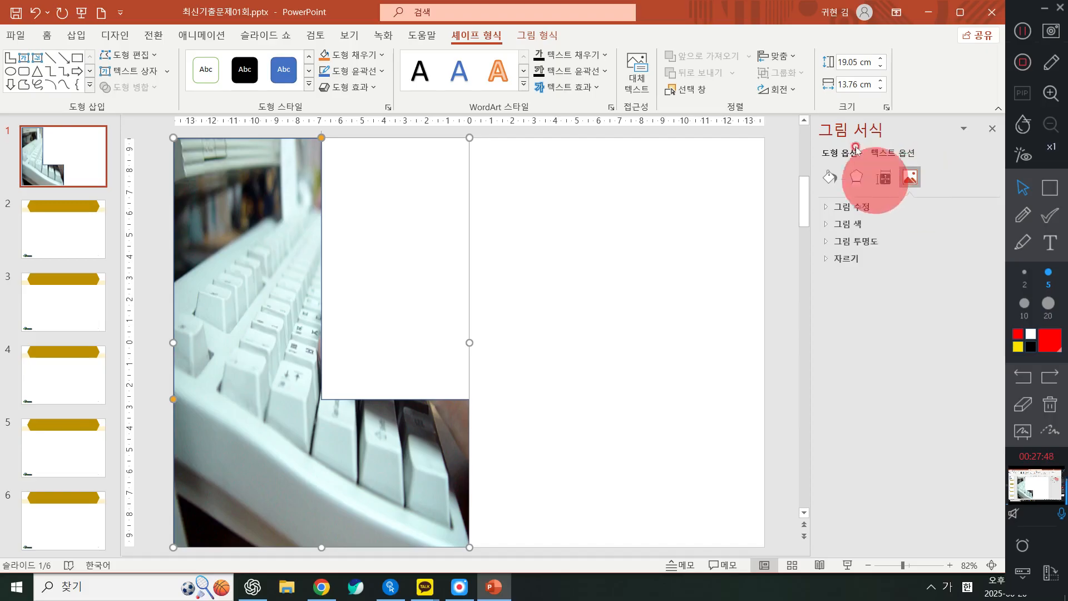
left_click(831, 178)
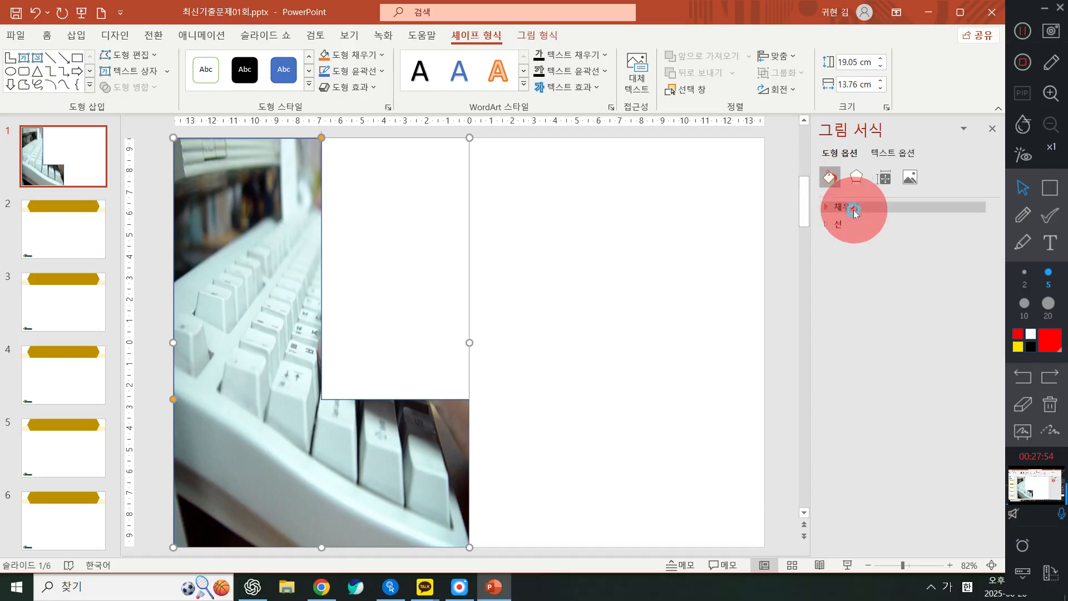
left_click(854, 213)
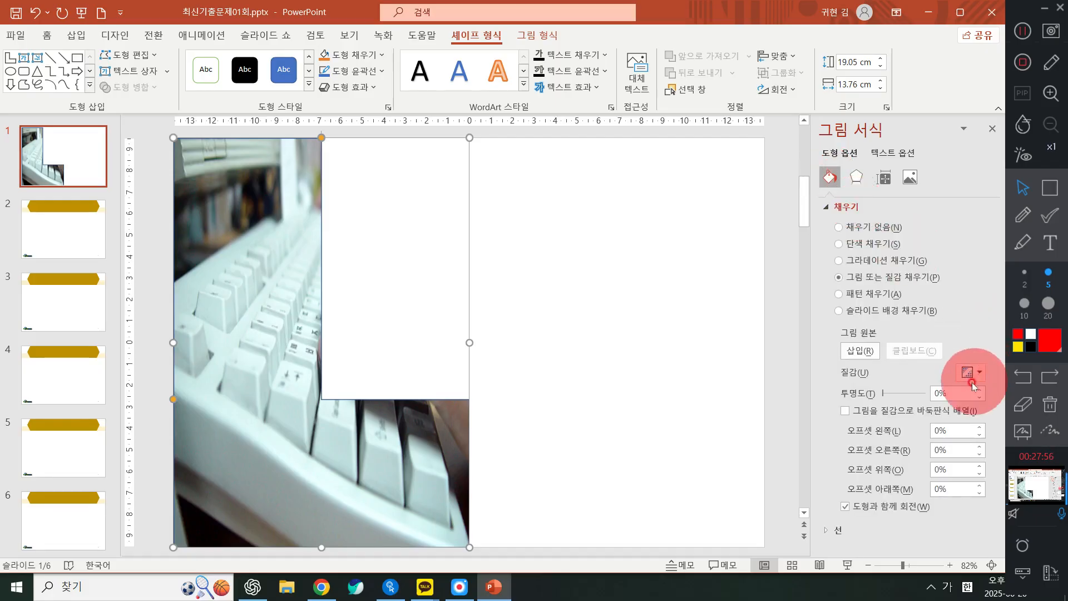
left_click(959, 396)
type("50")
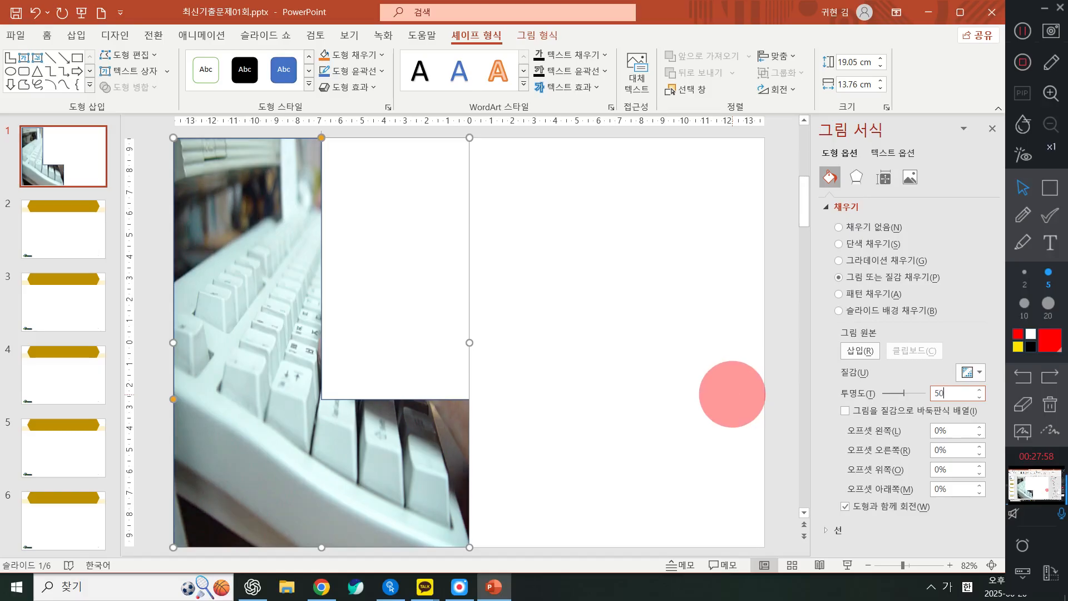
key("Return")
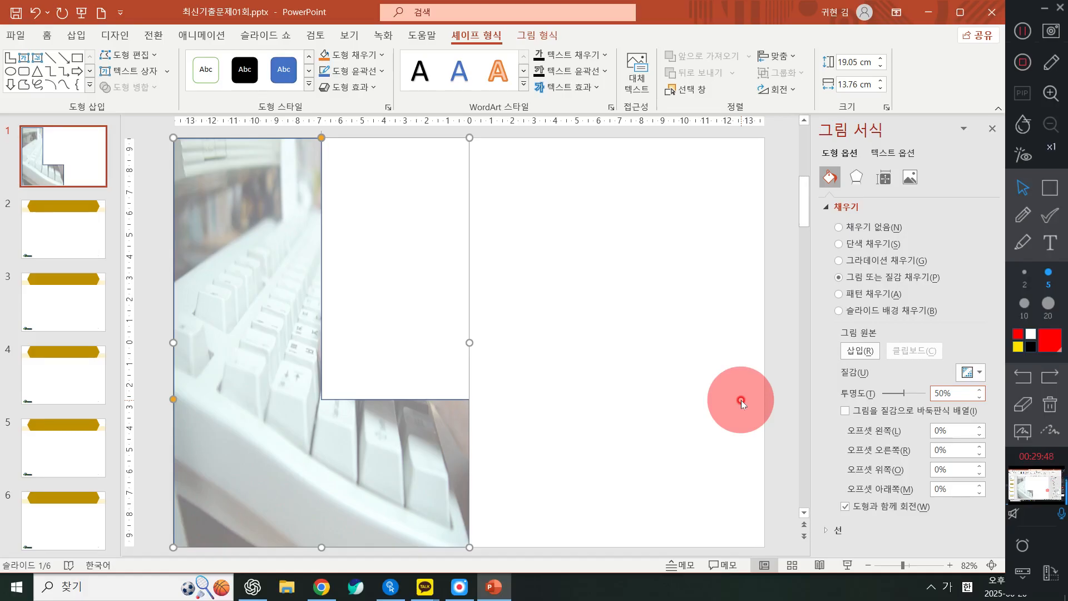
Apply the third soft-edges variation (부드러운 가장자리) to the picture-filled L-shape
left_click(364, 90)
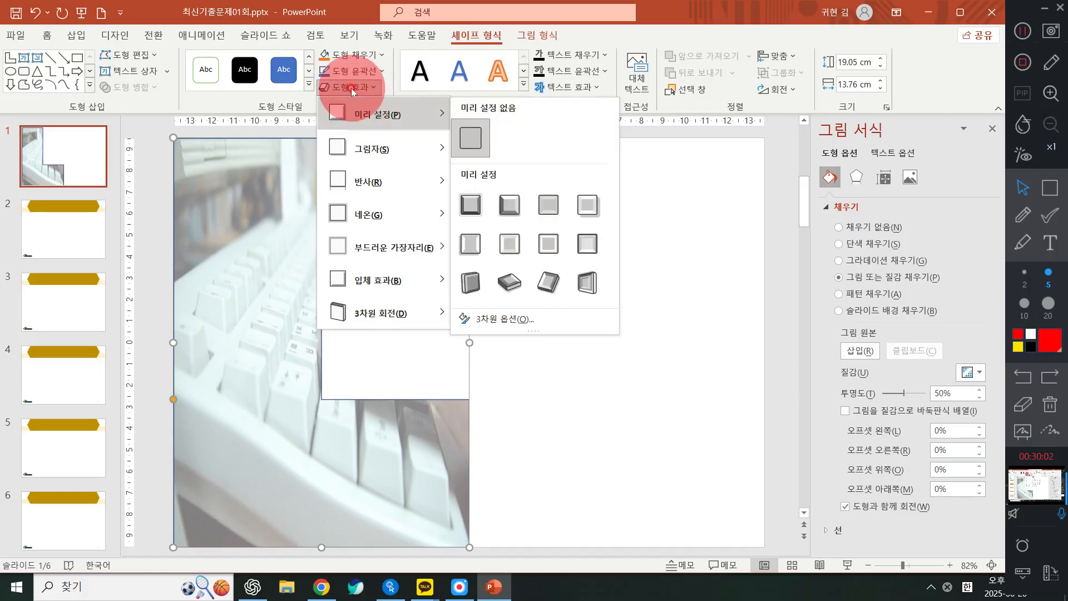
mouse_move(382, 255)
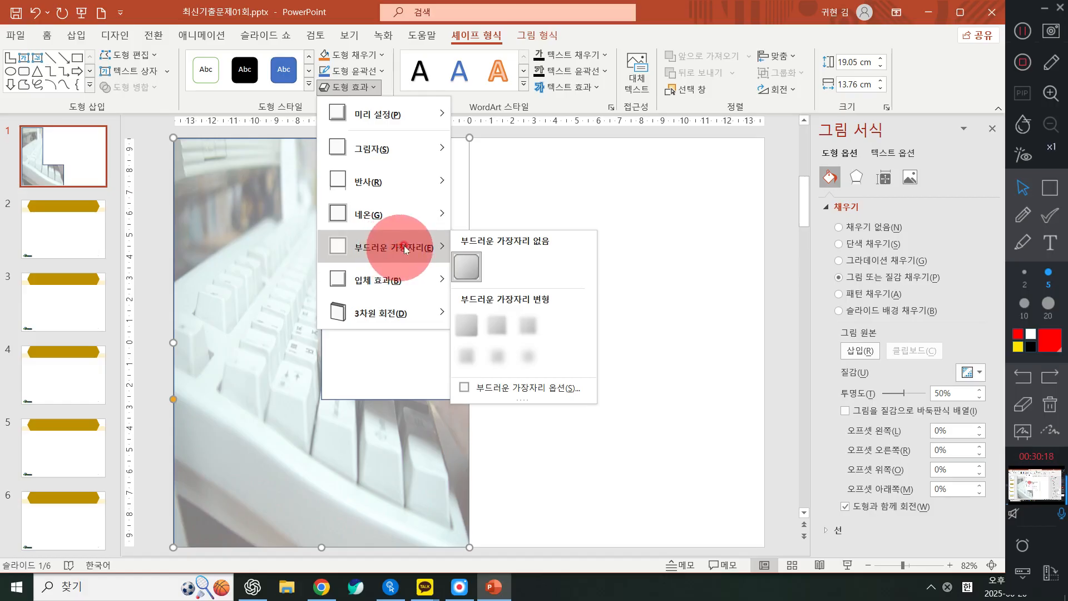
left_click(525, 324)
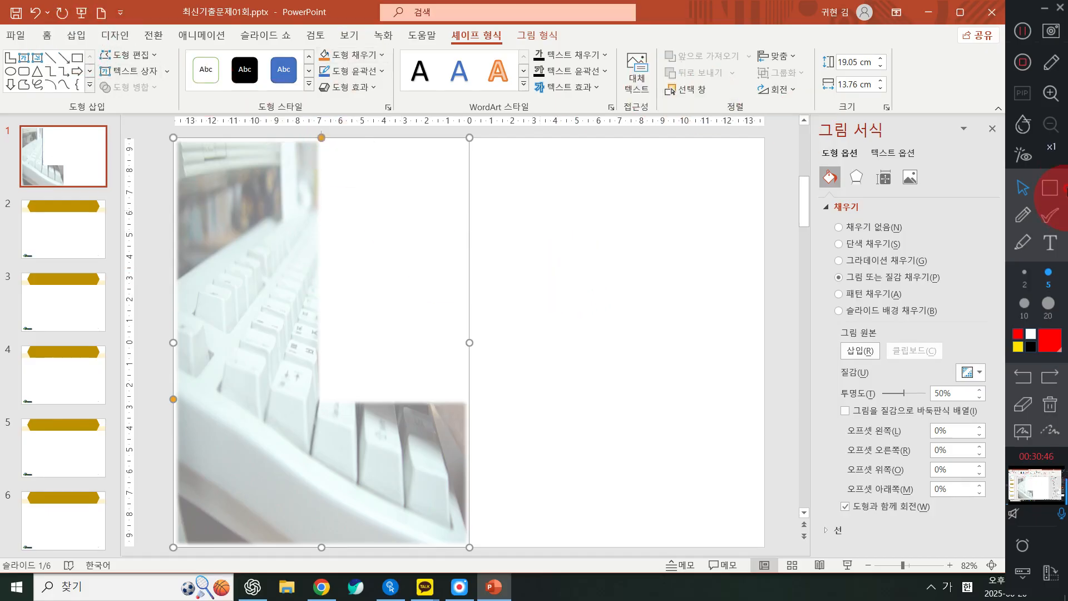
left_click(1049, 188)
mouse_move(821, 101)
left_mouse_down()
mouse_move(967, 125)
mouse_move(1013, 144)
mouse_move(982, 139)
mouse_move(1002, 145)
left_mouse_up()
left_click(1023, 188)
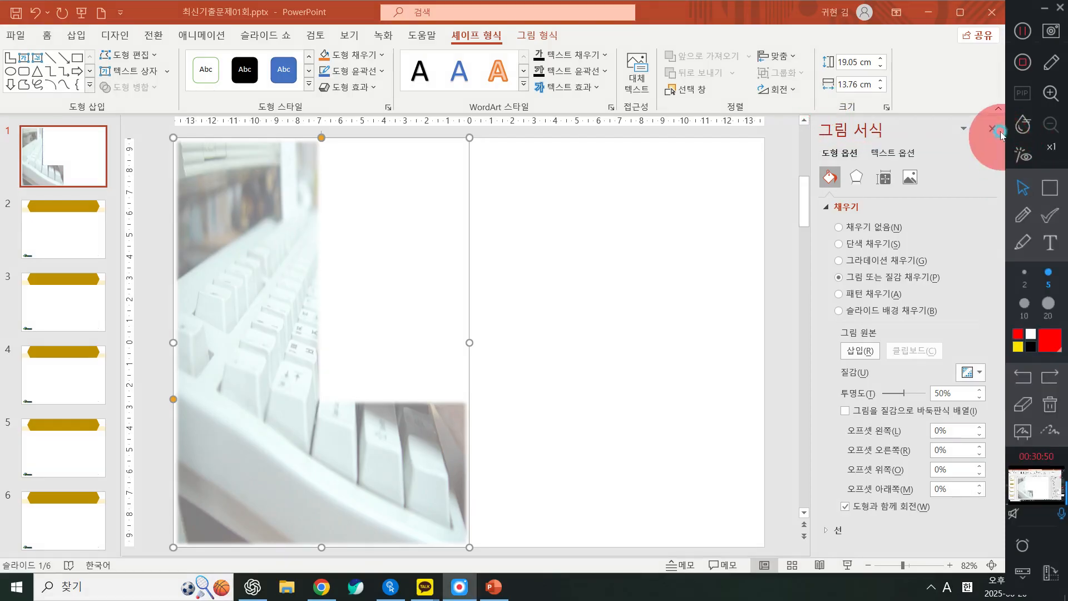
Close the picture formatting pane and insert WordArt in the first, plain black style with the text ESG
left_click(994, 129)
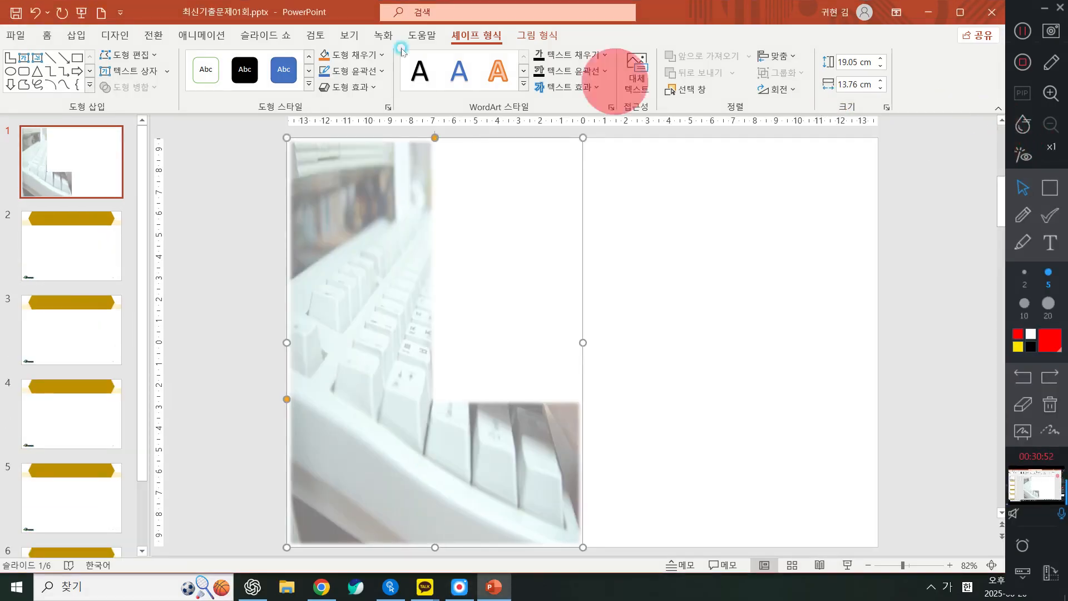
left_click(75, 35)
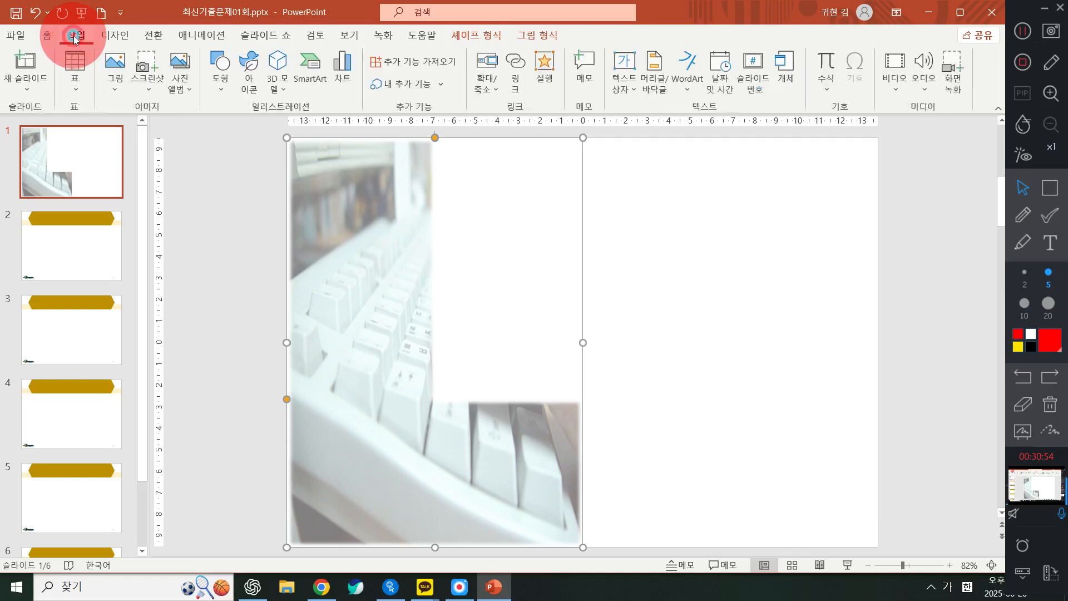
left_click(691, 72)
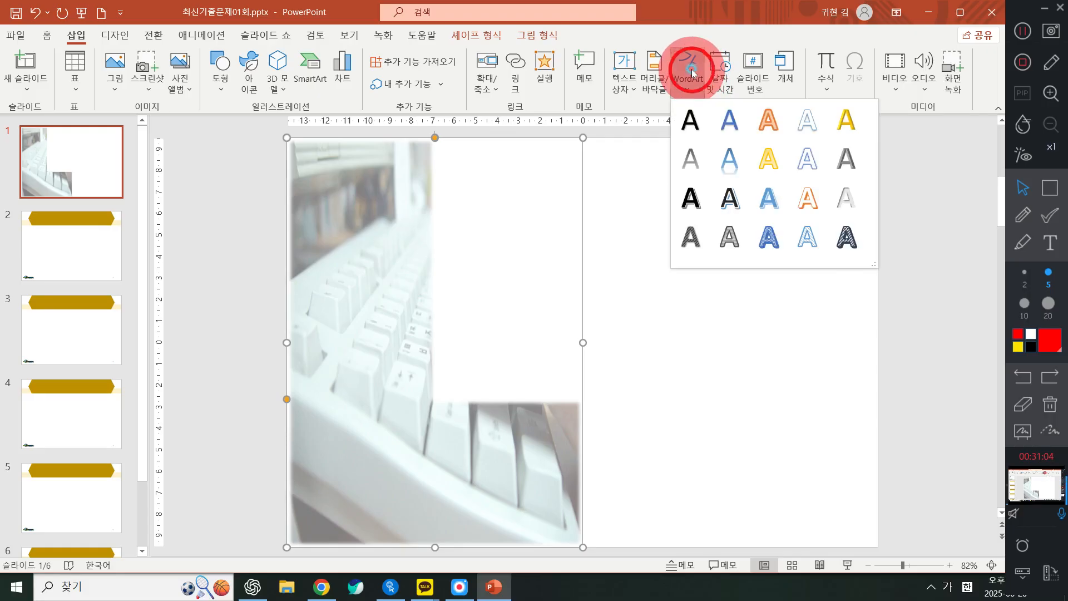
left_click(684, 125)
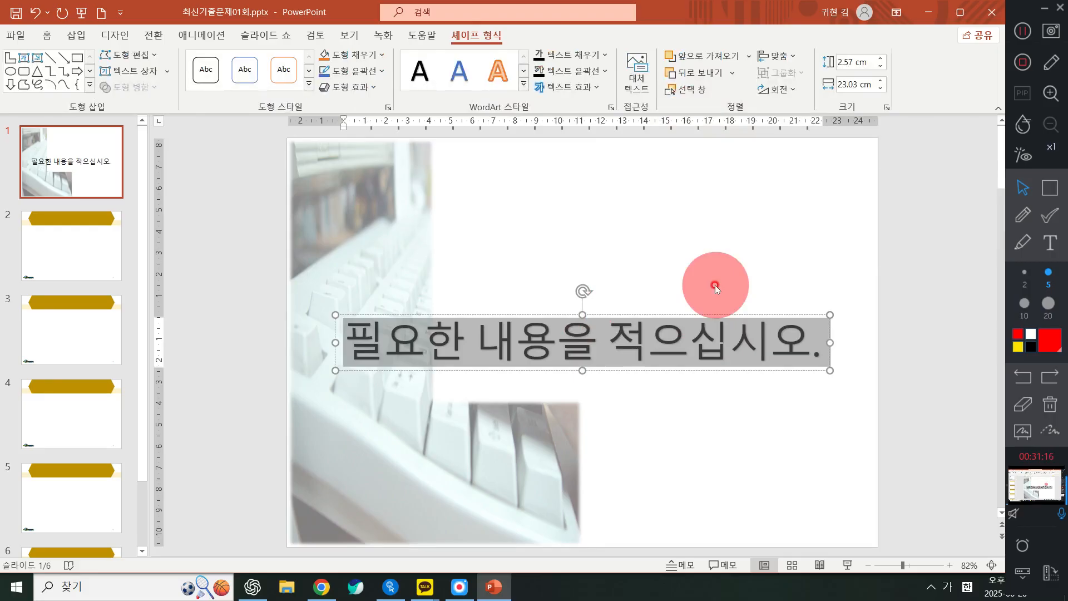
type("ES")
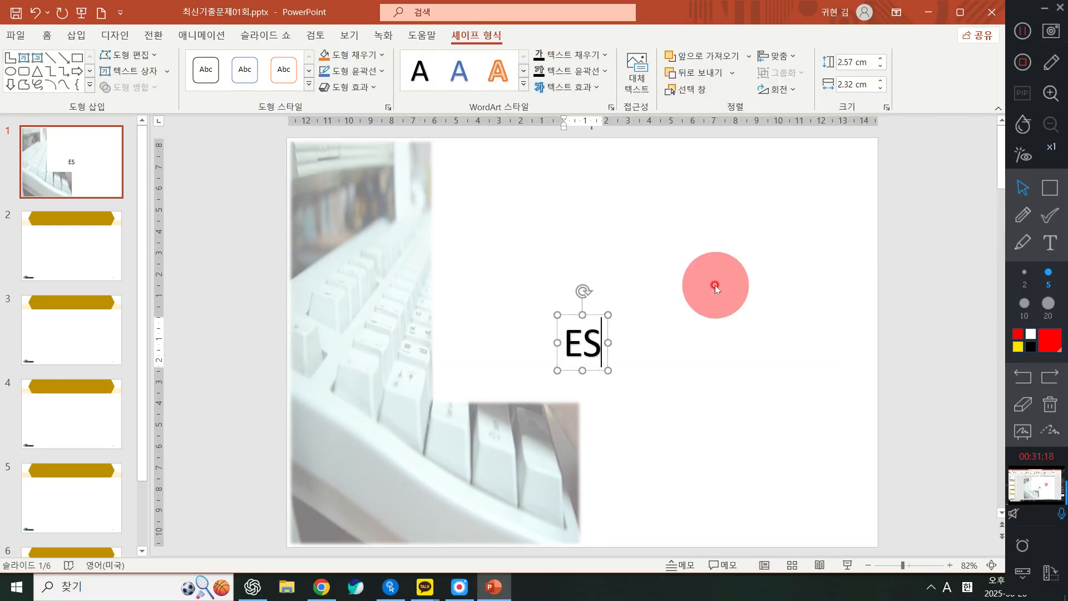
type("G")
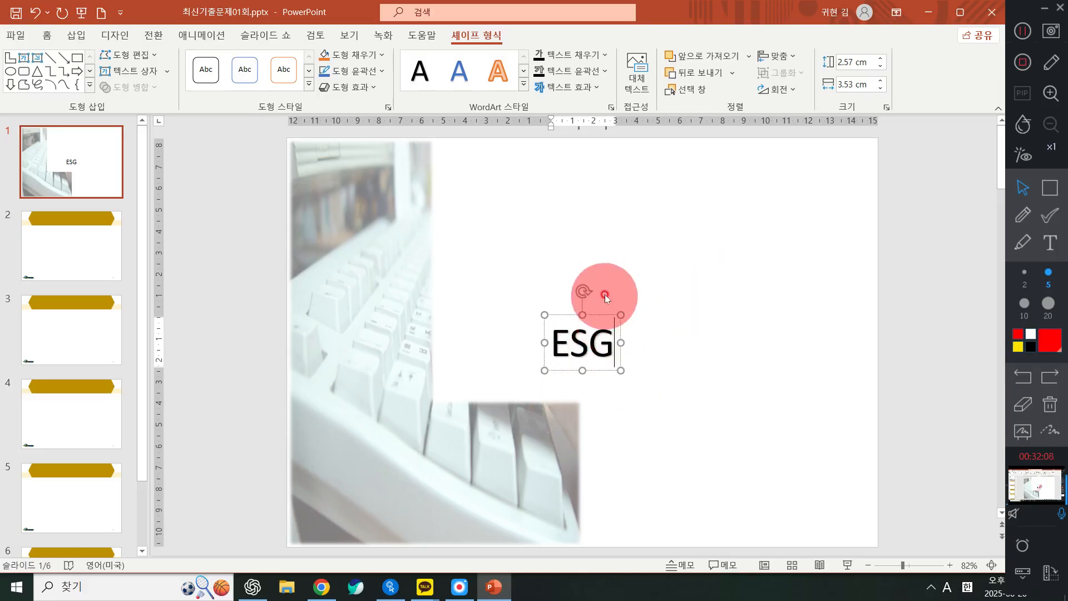
Select the whole ESG WordArt and remove its text shadow (그림자 없음)
left_click(608, 314)
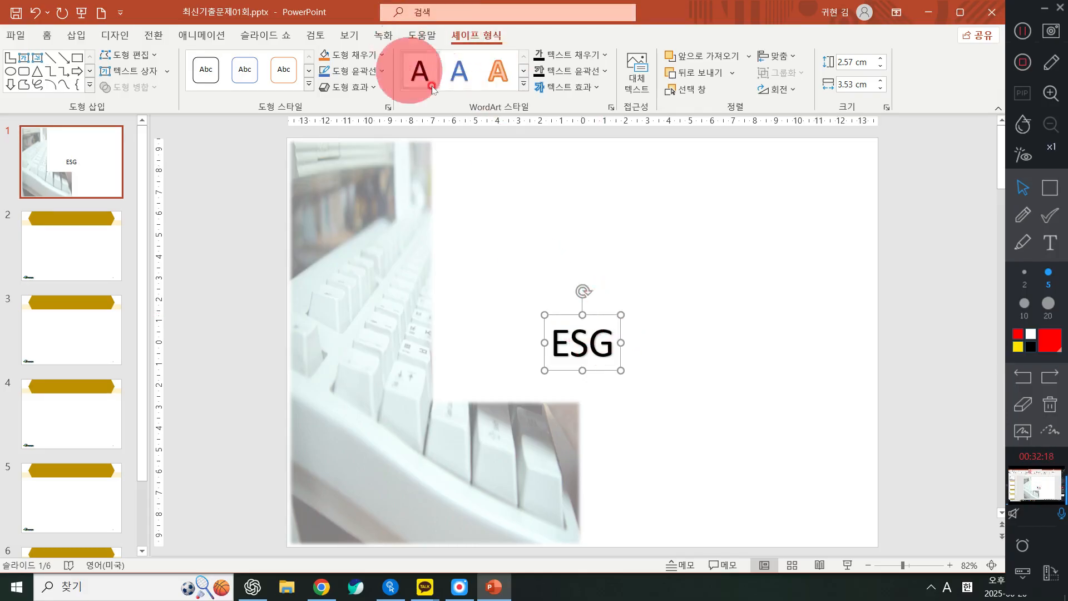
left_click(573, 89)
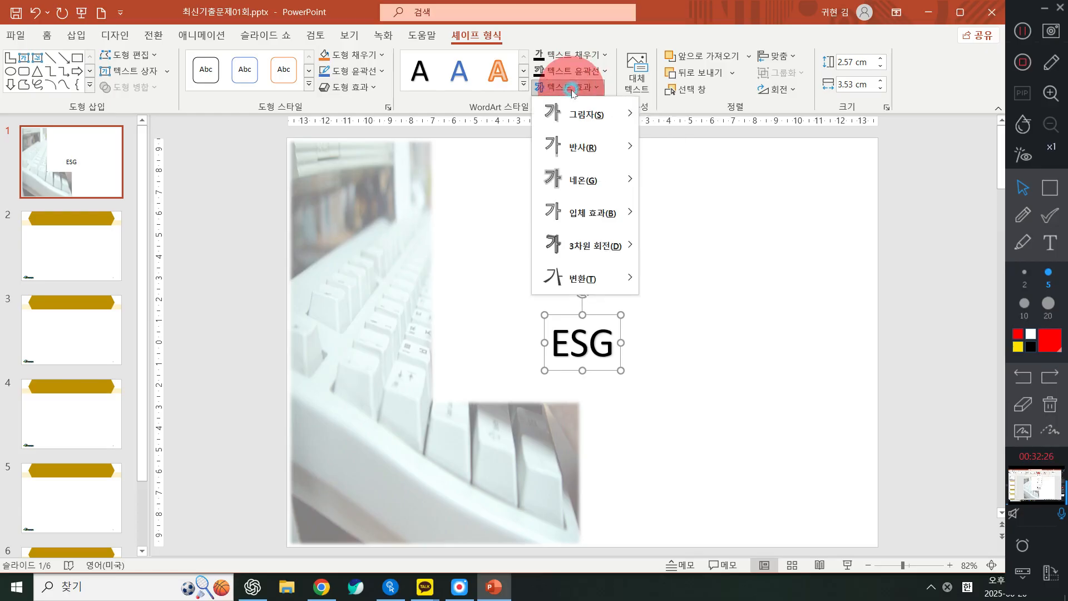
mouse_move(584, 117)
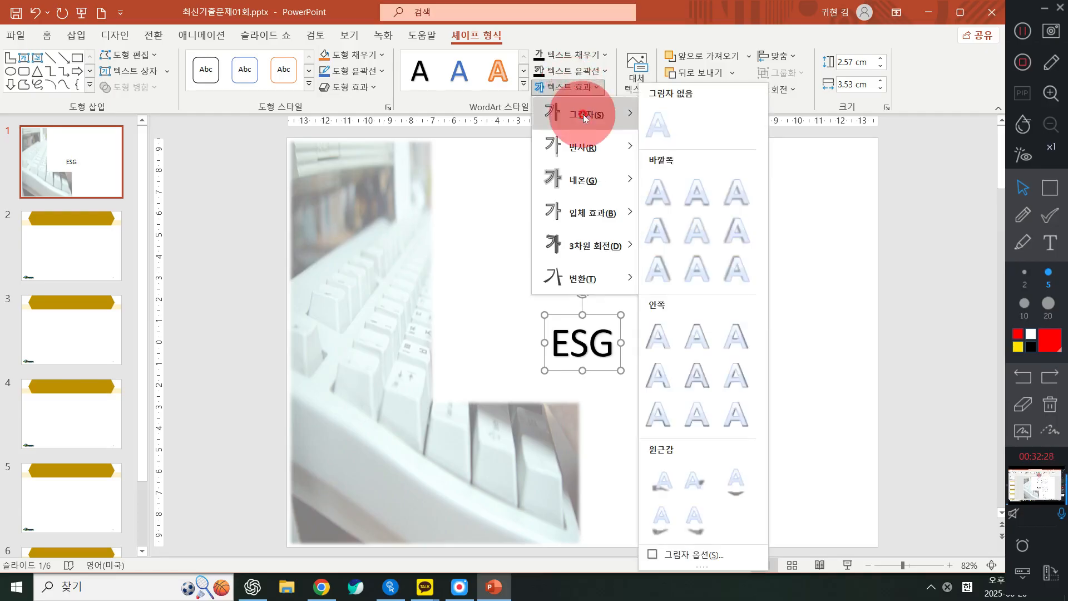
left_click(665, 135)
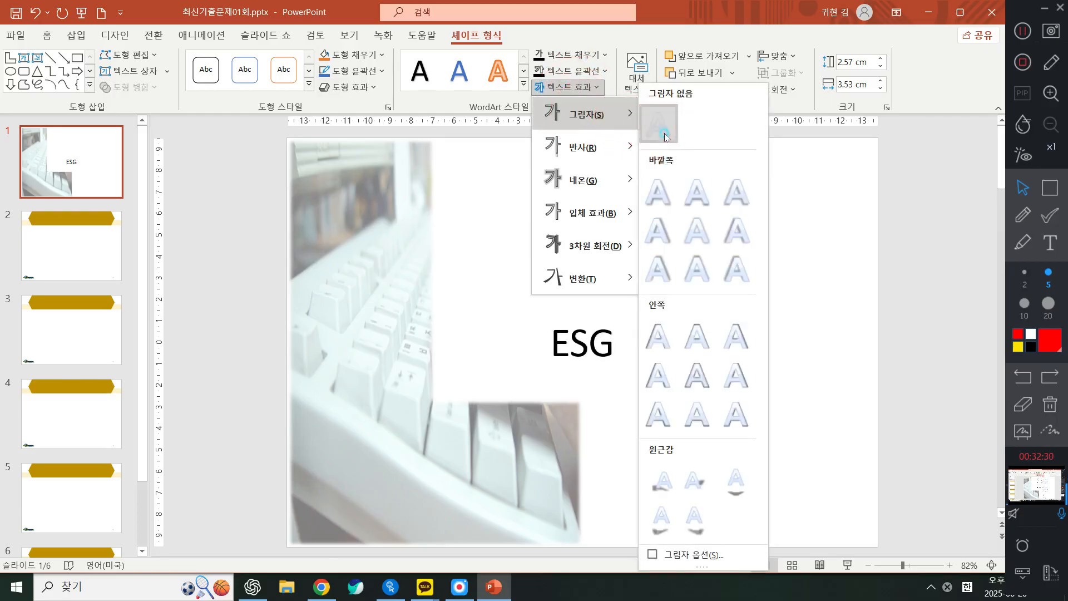
left_click(665, 135)
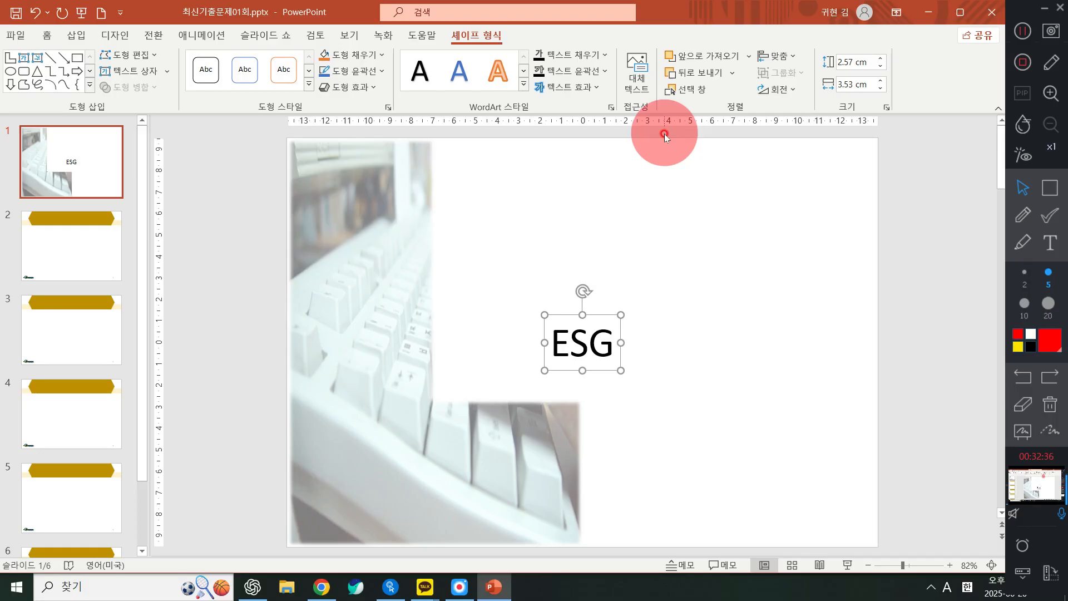
Transform the ESG WordArt with the third warp (휘기) preset of the first row, a peaked top over a flat base
left_click(564, 87)
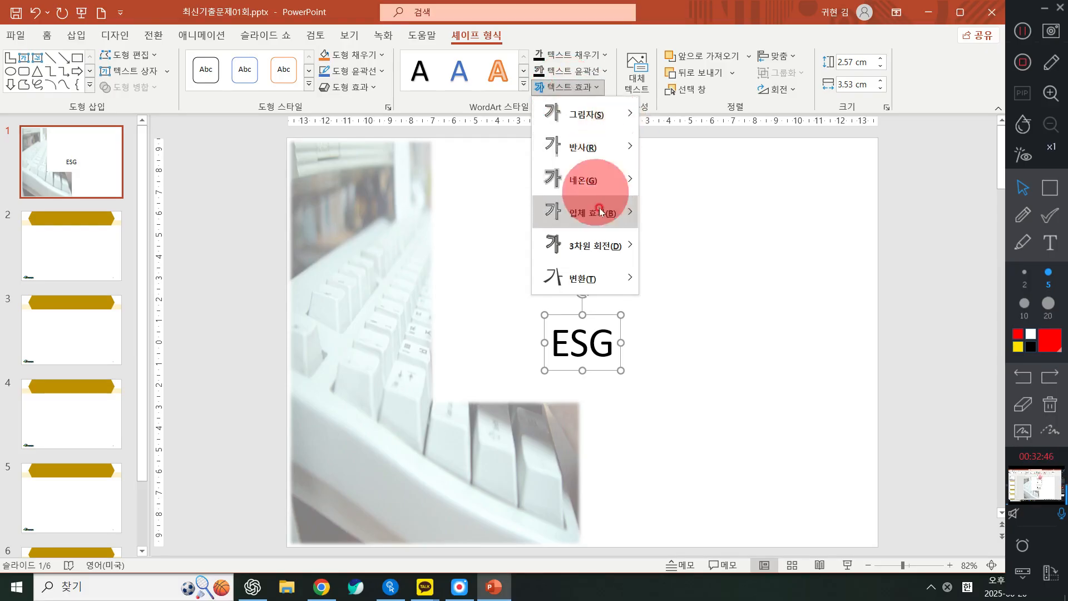
left_click(590, 281)
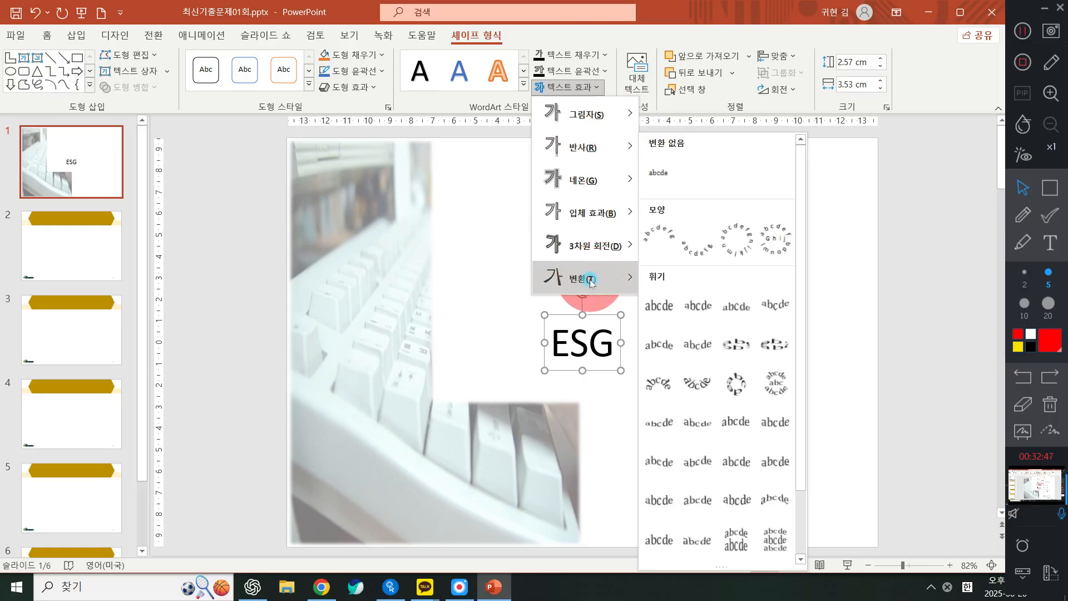
left_click(739, 306)
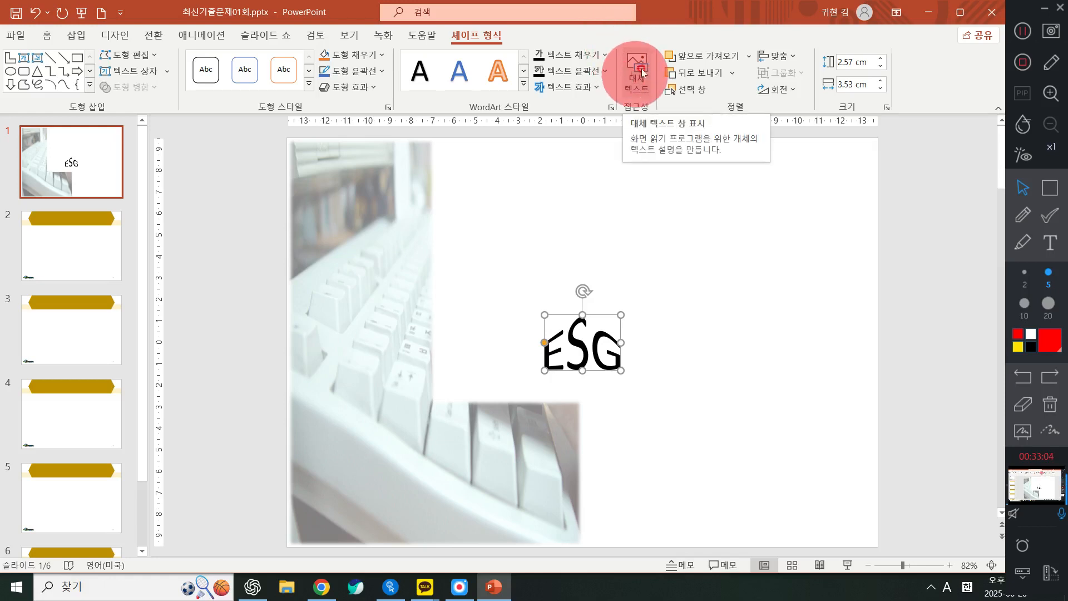
Give the ESG WordArt the middle reflection variation of the second row (반사 변형)
left_click(575, 87)
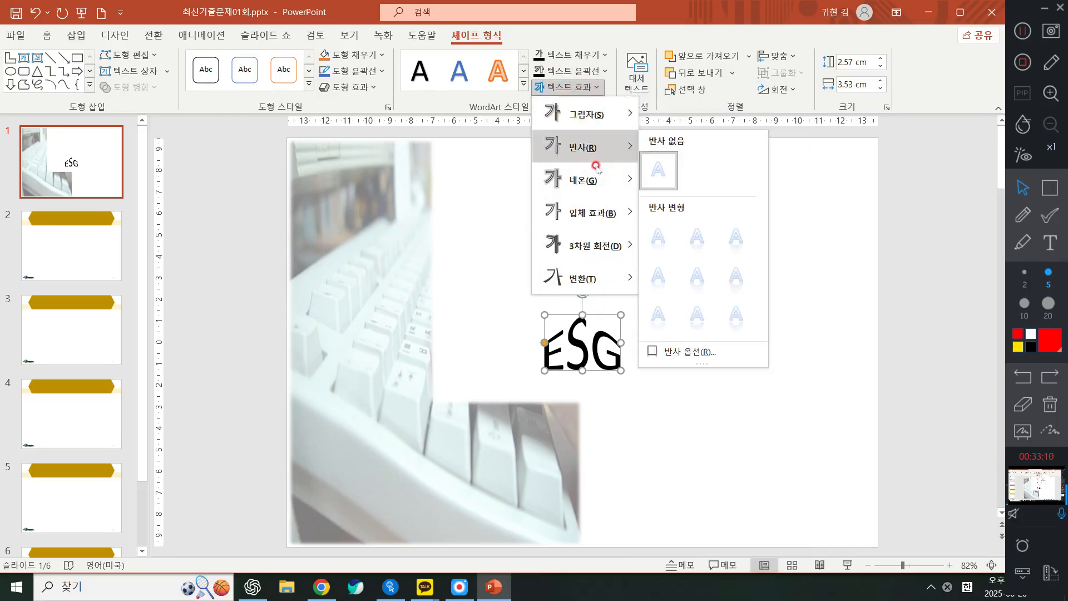
mouse_move(594, 148)
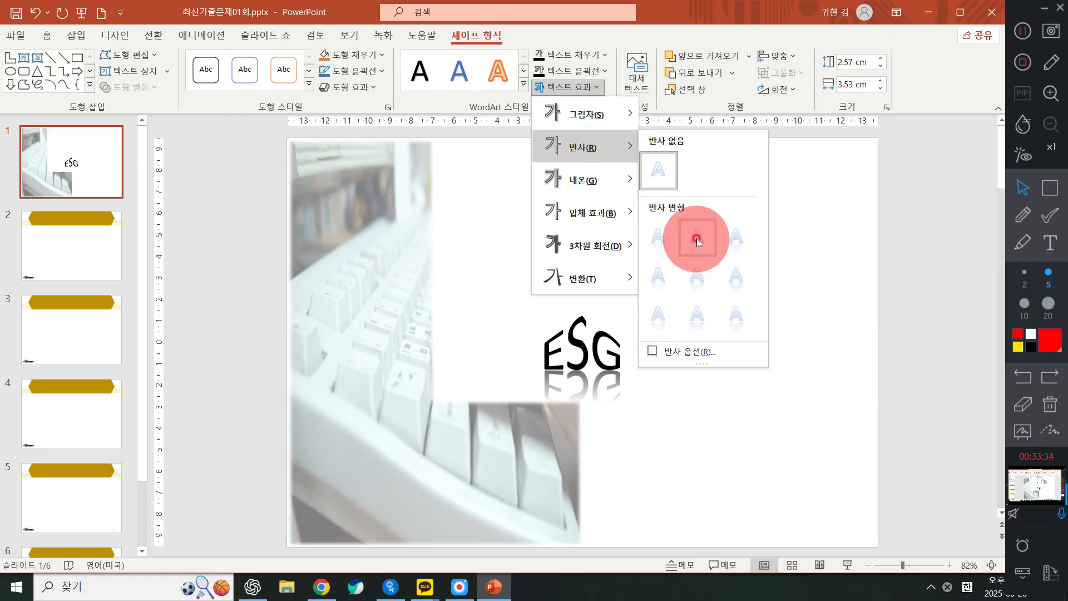
left_click(699, 280)
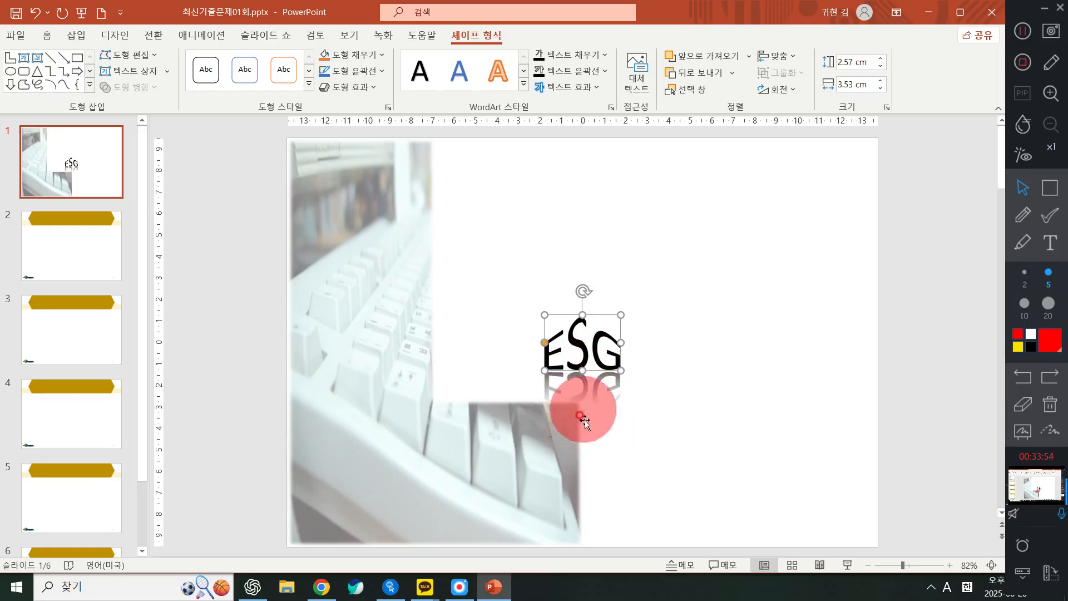
Set the ESG WordArt's font to 굴림 and make it bold
left_click(47, 35)
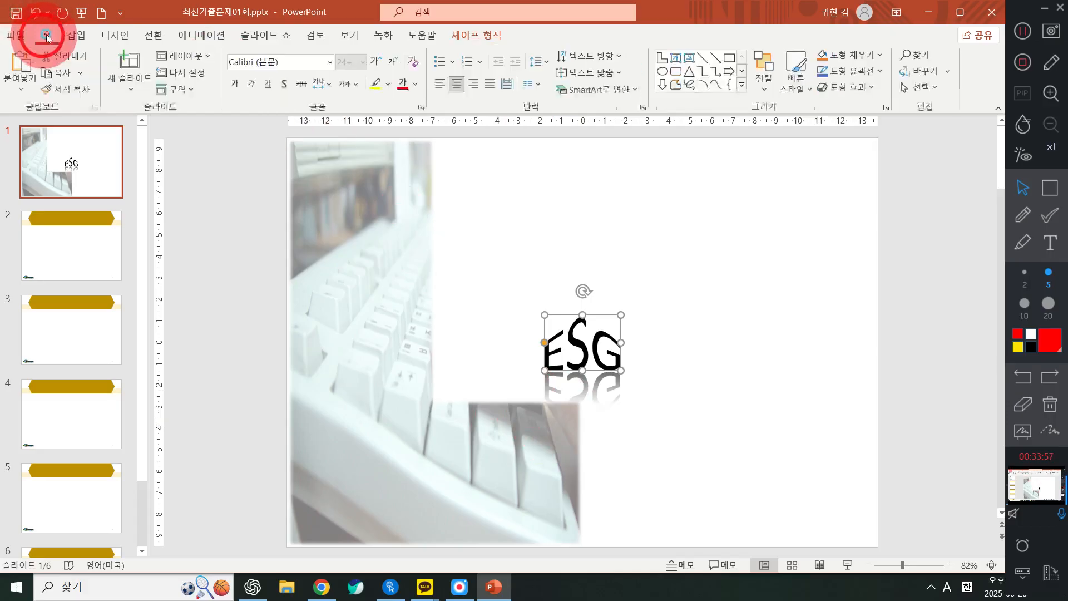
left_click(275, 60)
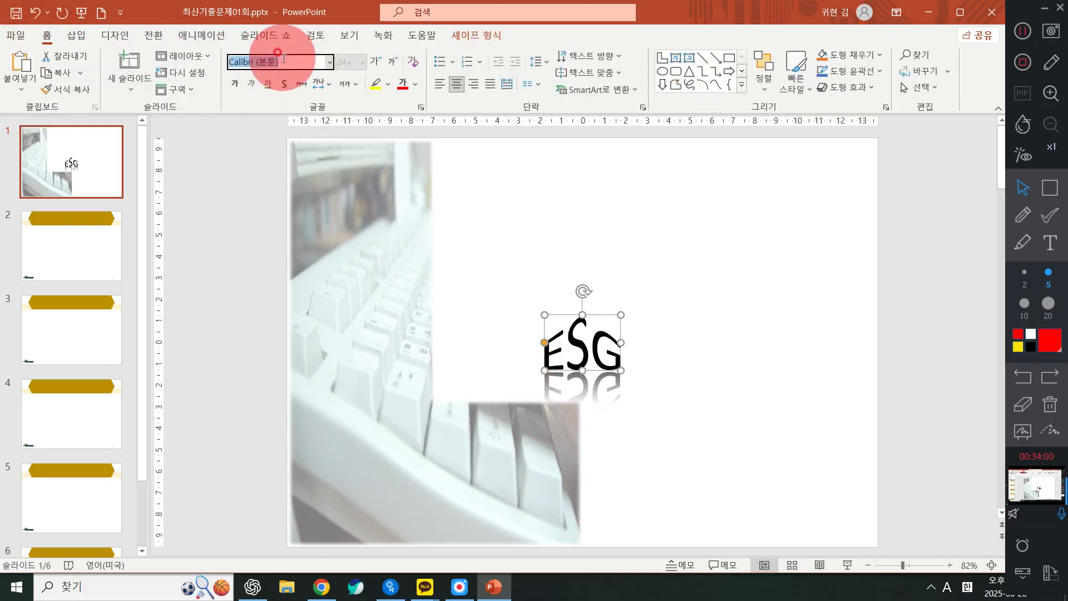
type("r")
key("BackSpace")
key("Hangul")
type("굴림")
key("Return")
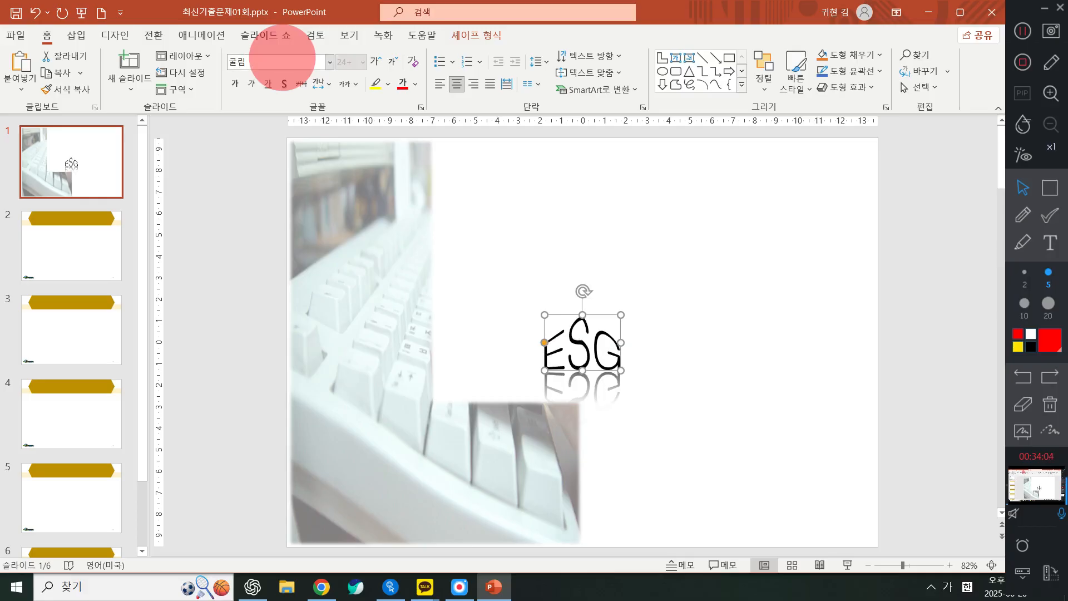
left_click(231, 88)
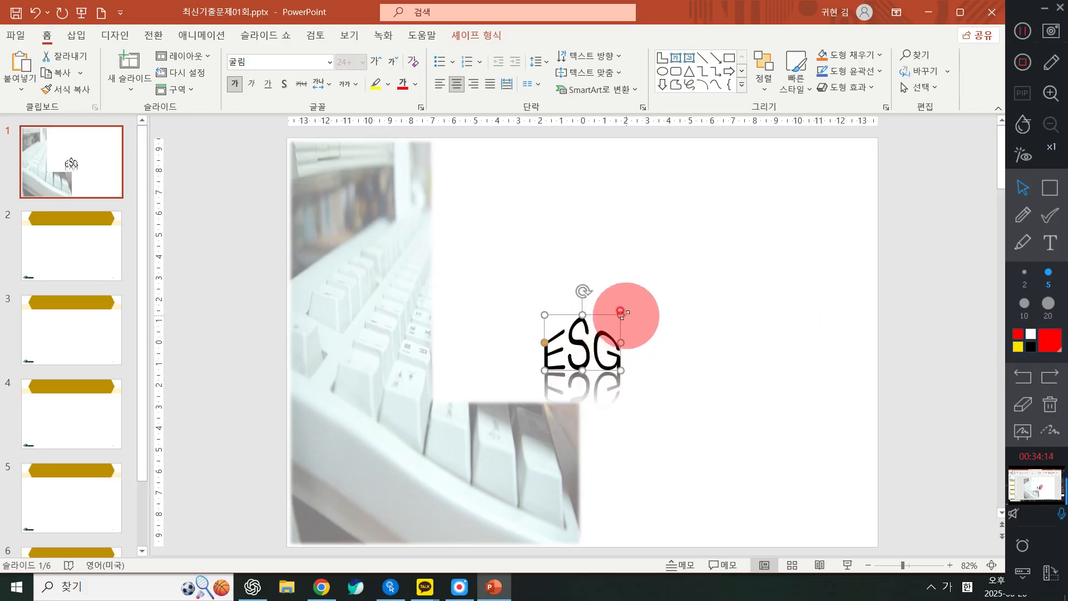
Enlarge the ESG WordArt to over three times its width and move it up into the white area above the L-shape's lower arm
left_click_drag(622, 312, 791, 261)
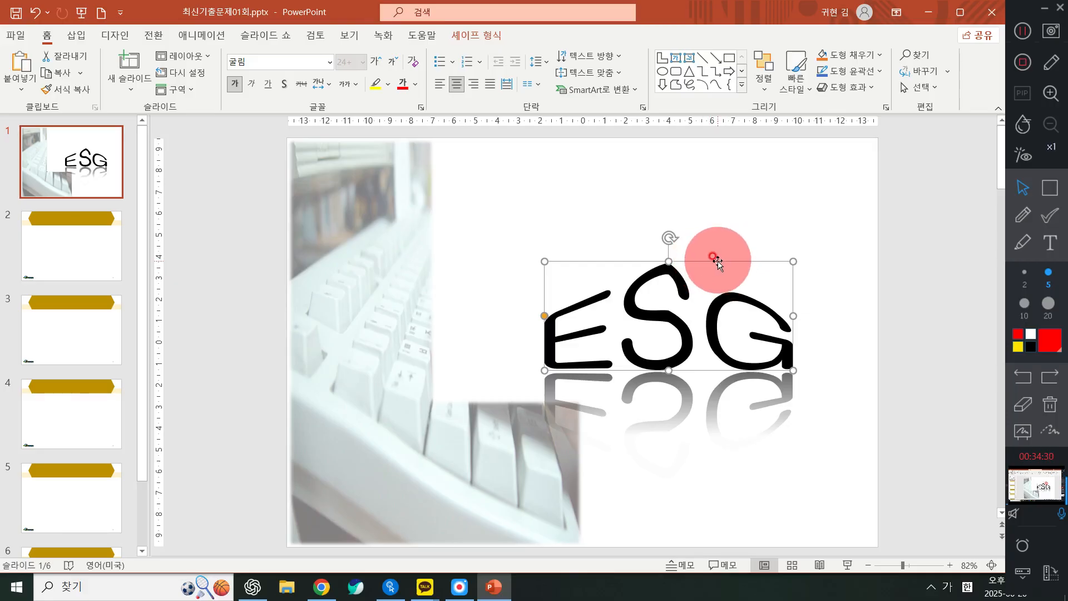
left_click_drag(717, 262, 695, 209)
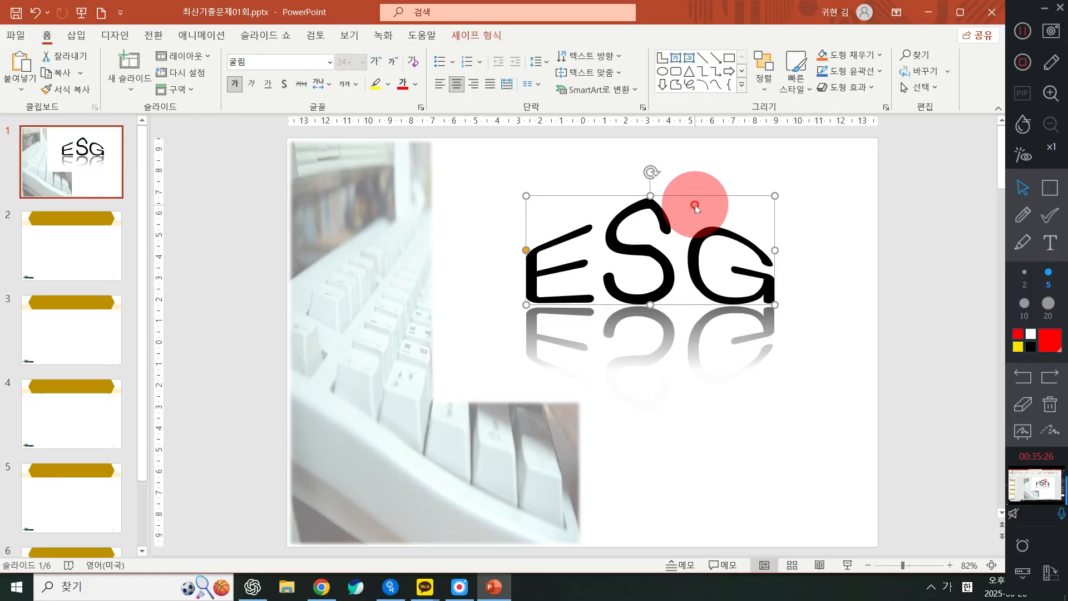
left_click(808, 155)
Insert the picture 로고1.jpg from the ITQ Picture folder and place it in the slide's upper-right corner
left_click(76, 35)
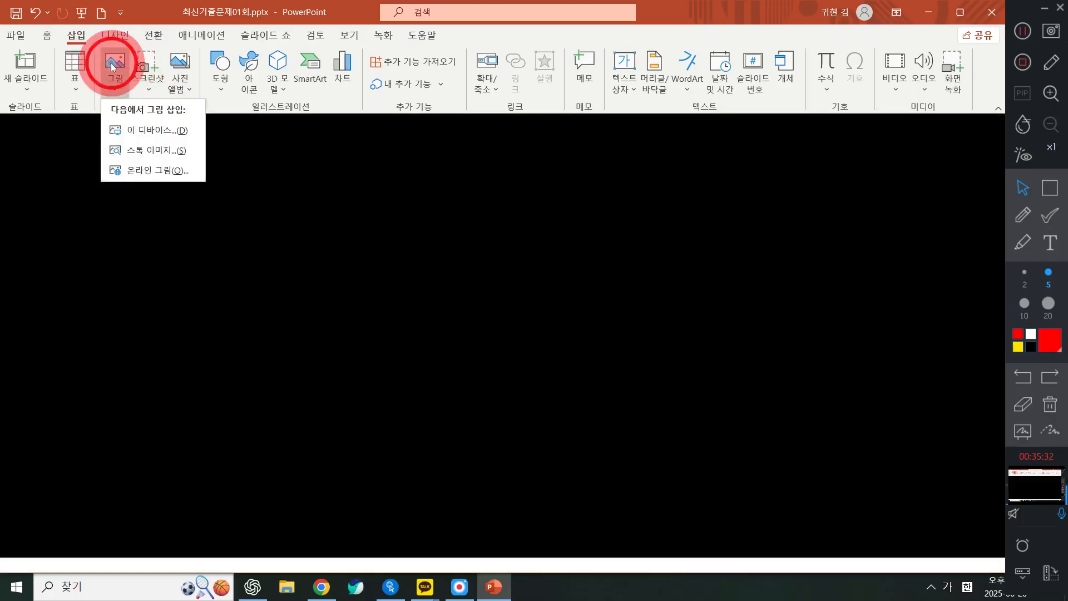
left_click(113, 68)
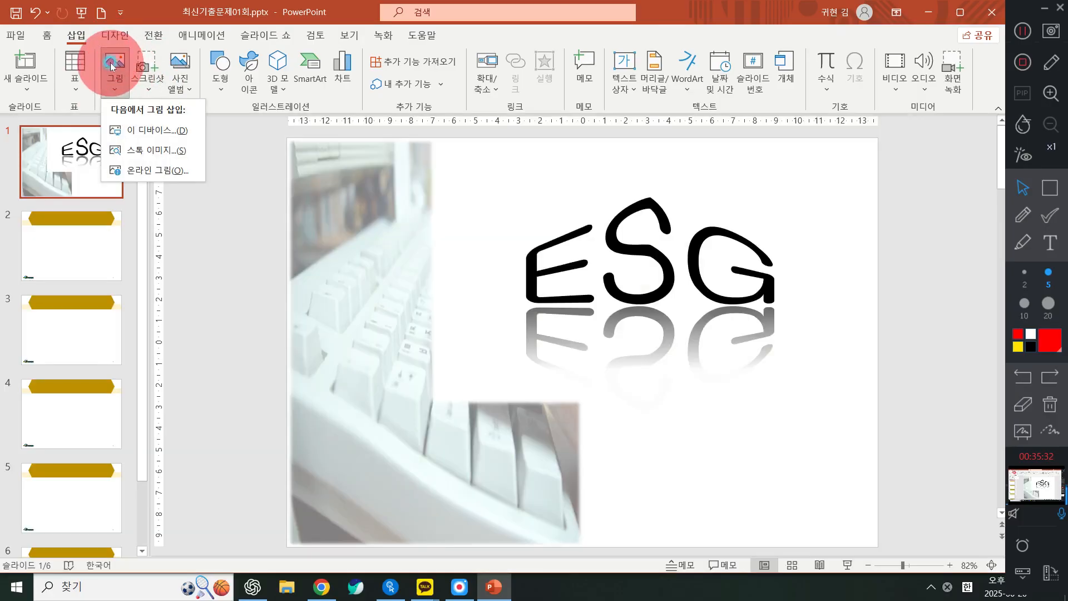
left_click(150, 131)
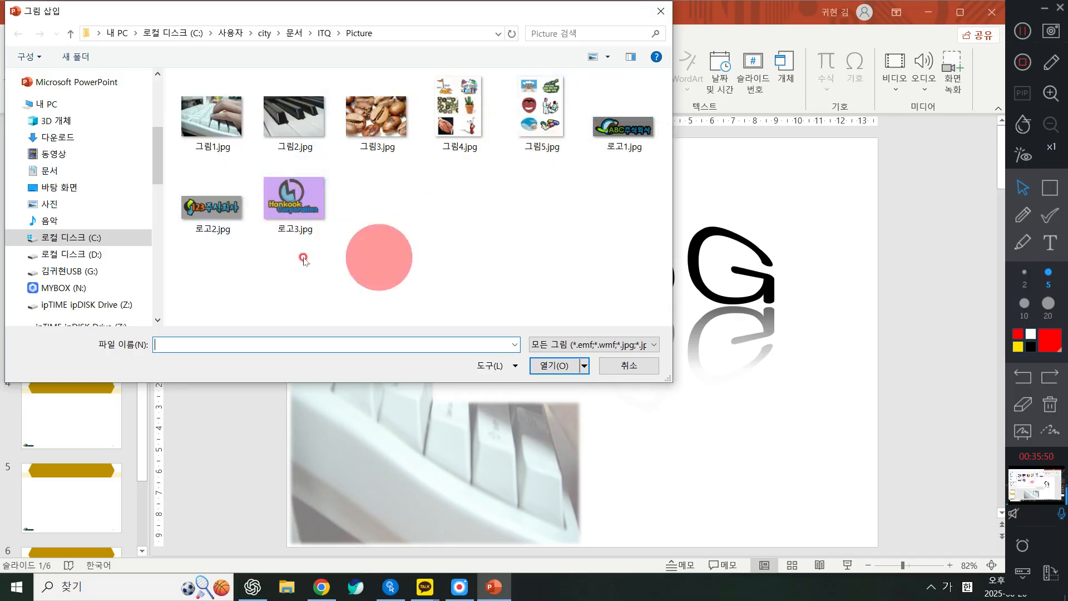
left_click(213, 203)
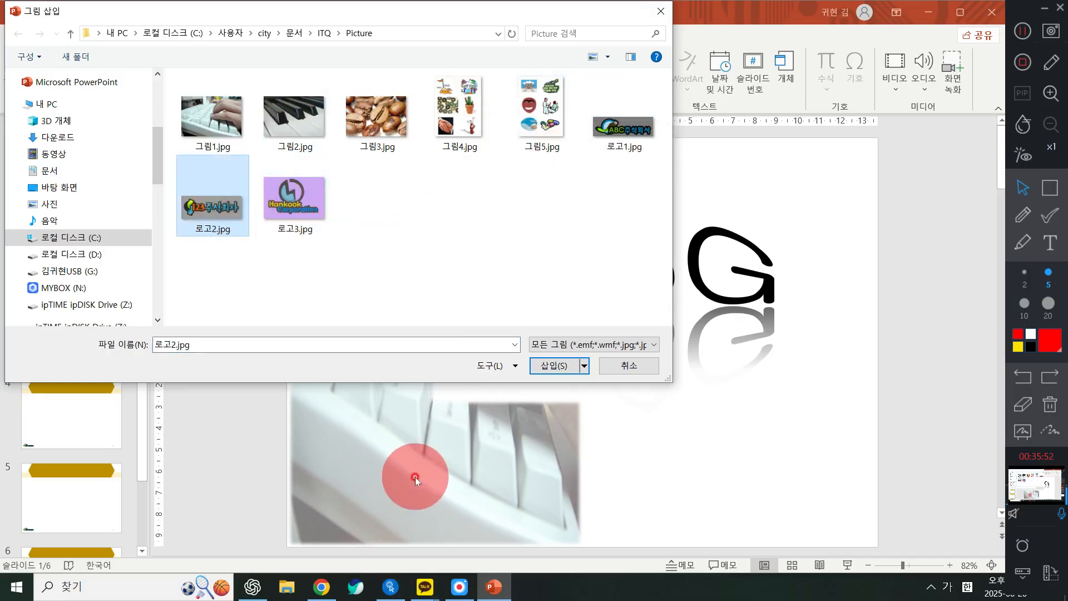
left_click(623, 131)
left_click(553, 363)
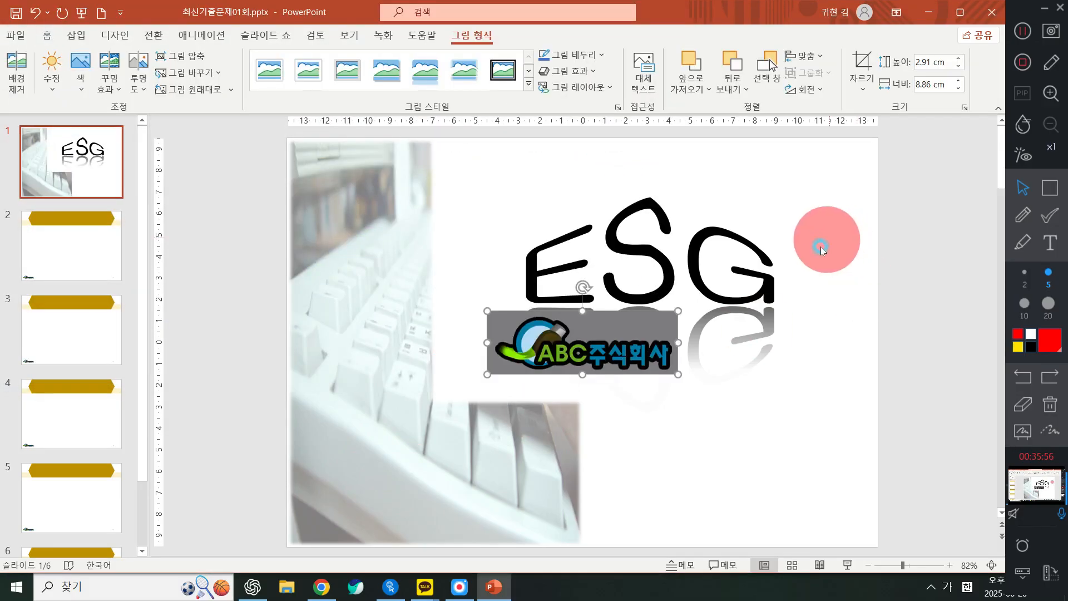
left_click_drag(639, 346, 830, 181)
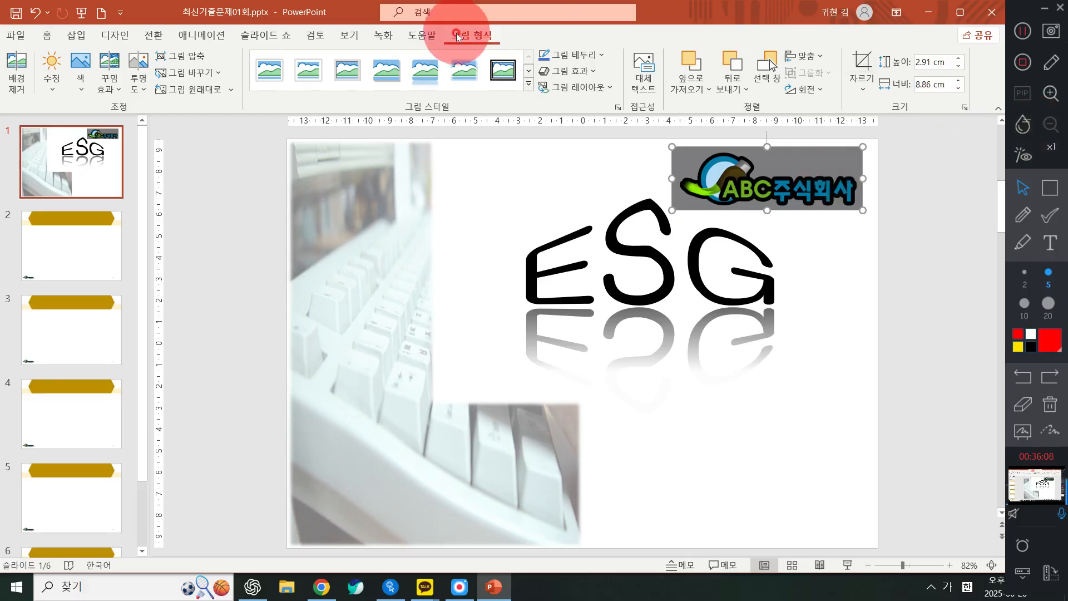
Make the logo's gray background transparent (투명한 색 설정) and shrink the logo to about 1.68 × 5.1 cm, keeping it in the upper-right corner
left_click(80, 69)
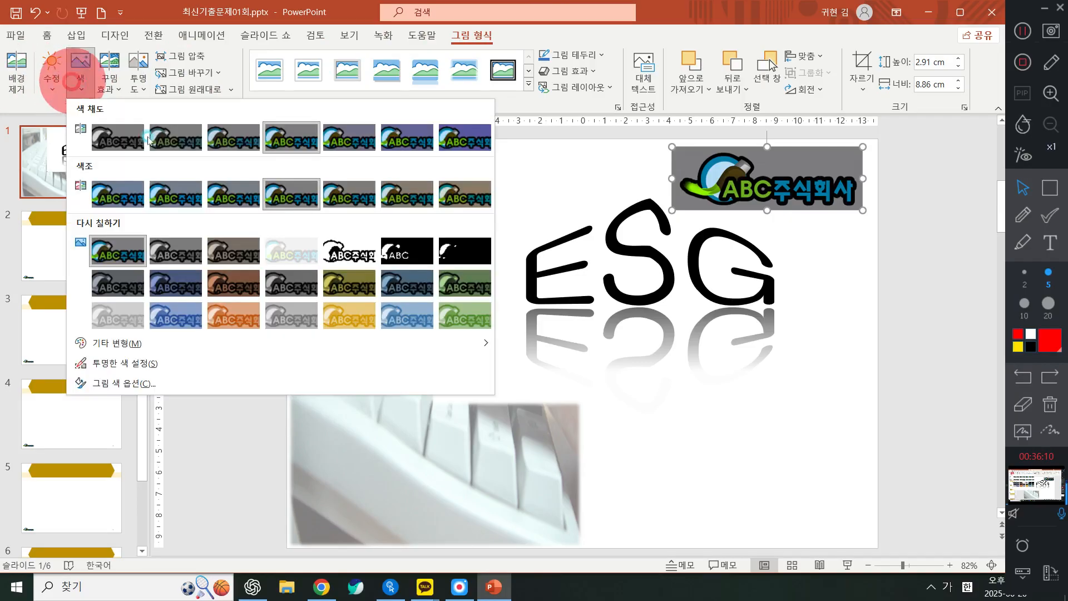
left_click(131, 368)
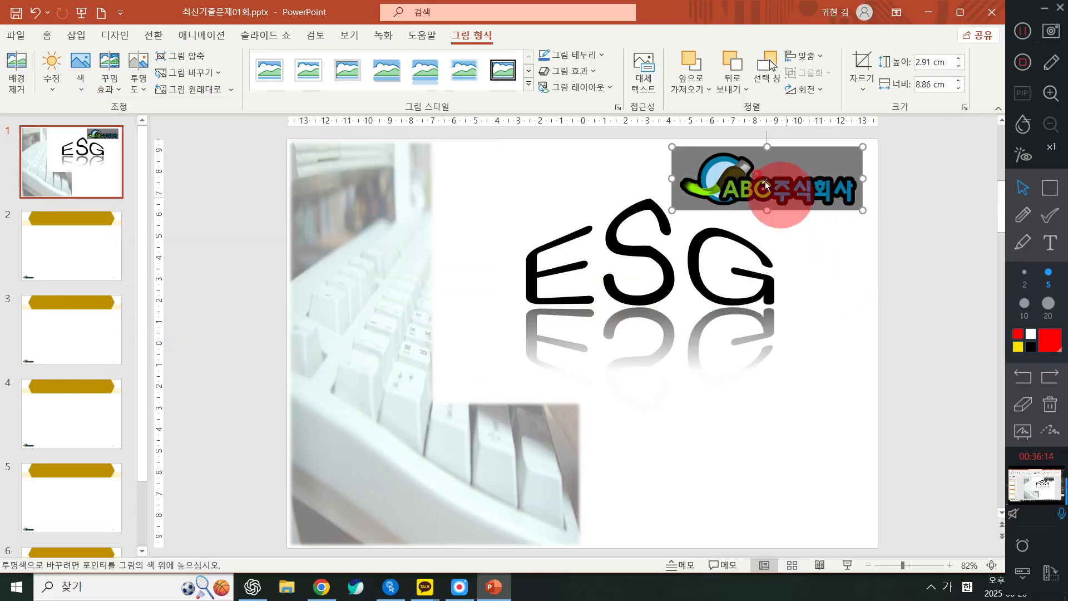
left_click(806, 156)
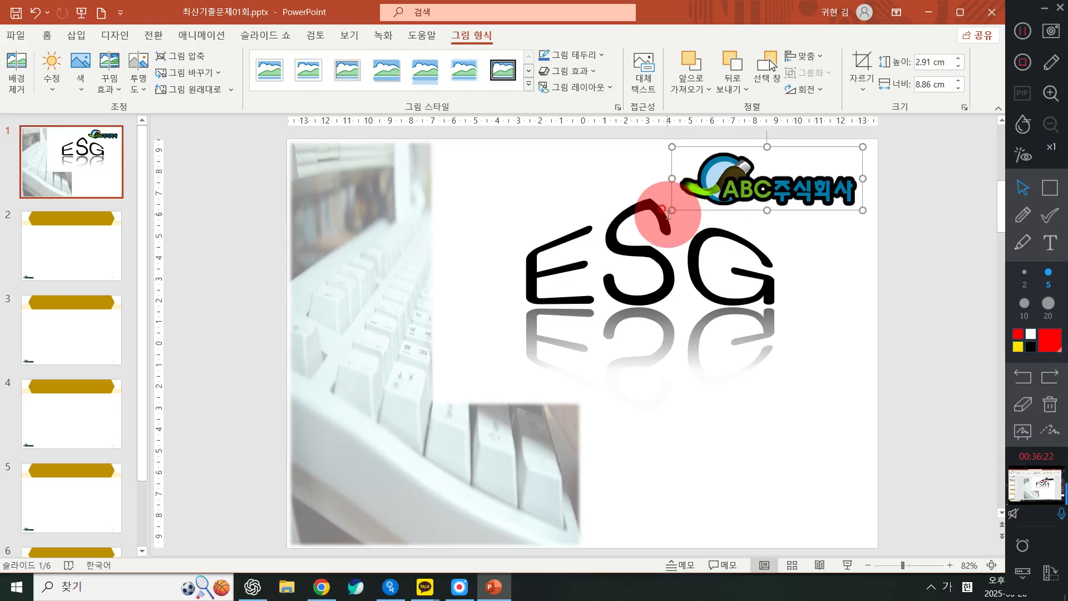
left_click_drag(671, 211, 755, 176)
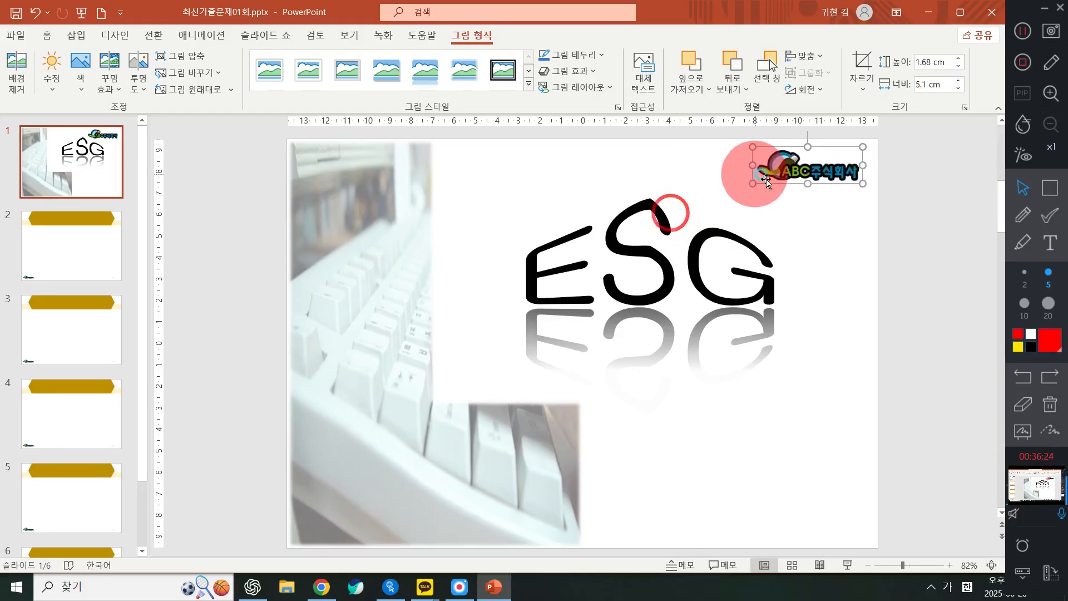
left_click(933, 218)
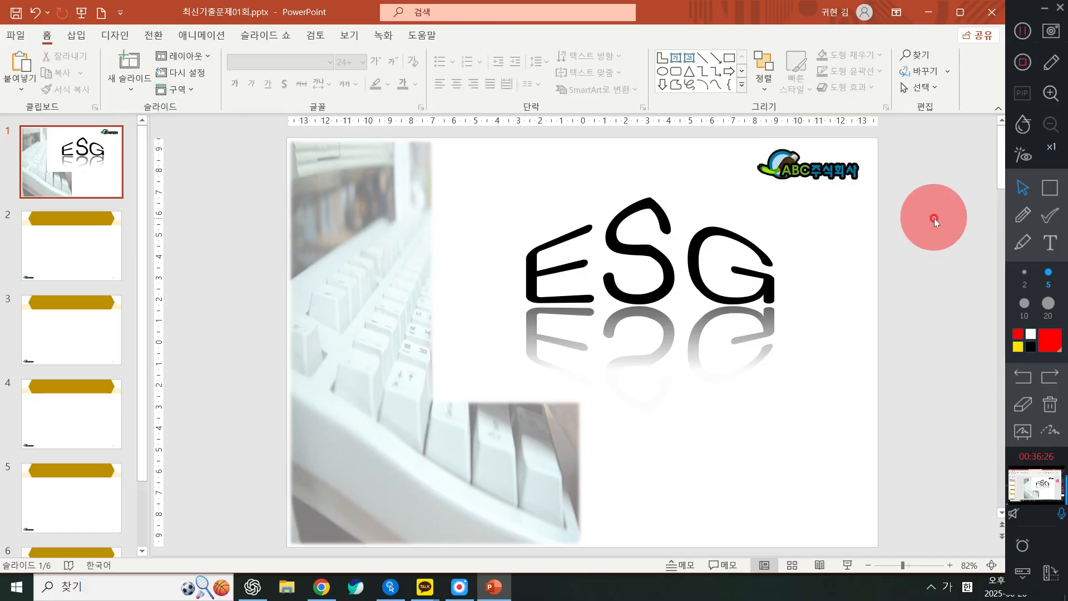